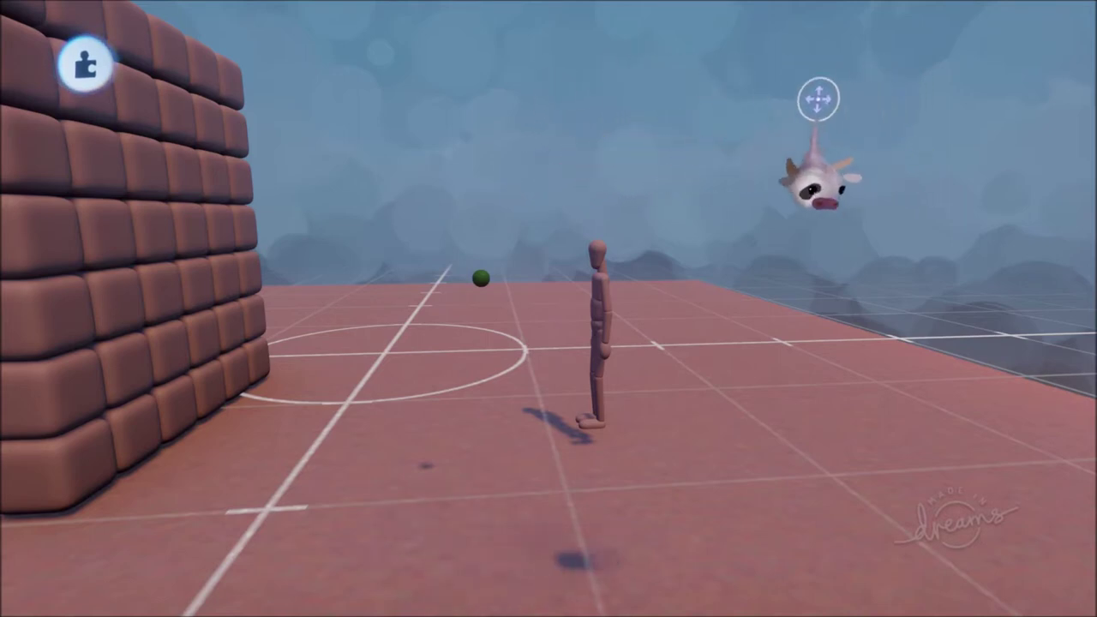
Turn on Preview Invisibility to view the scene without hidden objects, and switch it back off.
left_click_drag(818, 101, 548, 83)
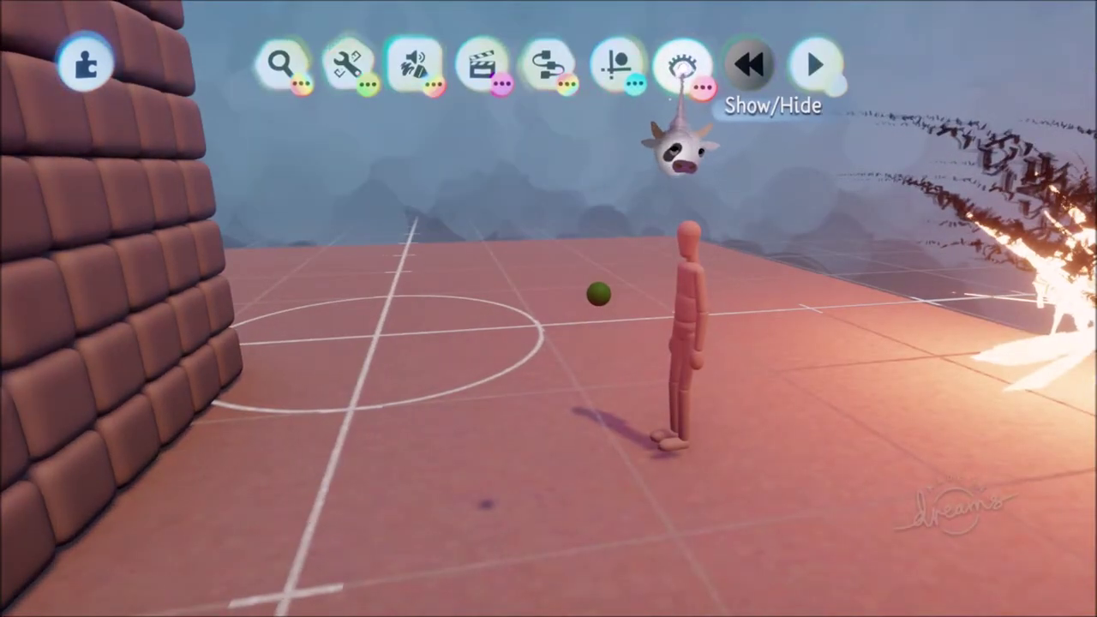
left_click(683, 67)
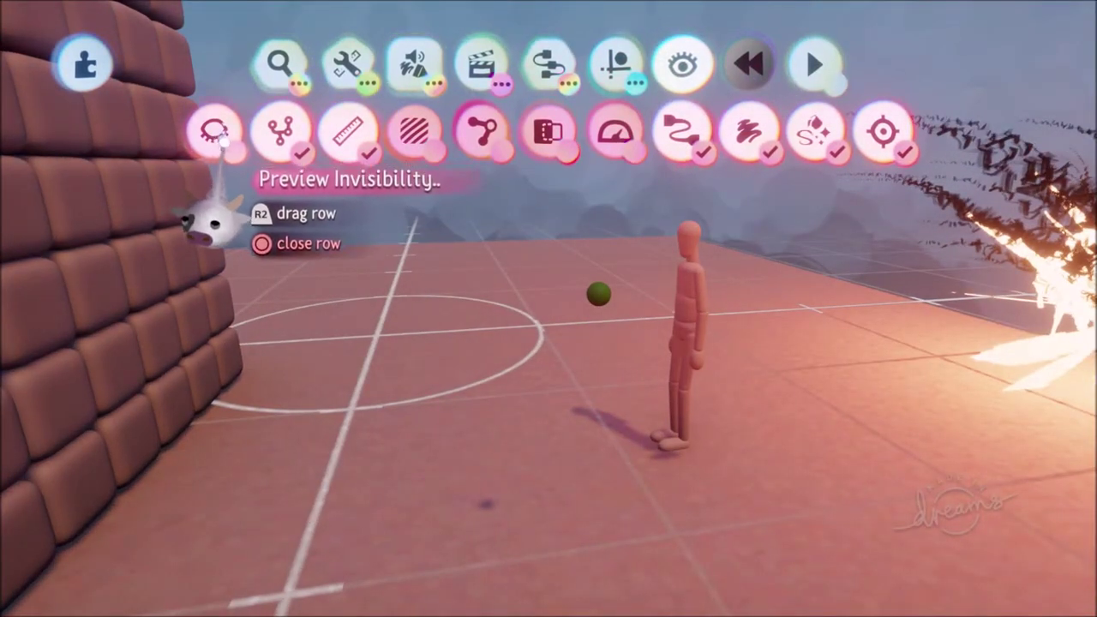
left_click(228, 138)
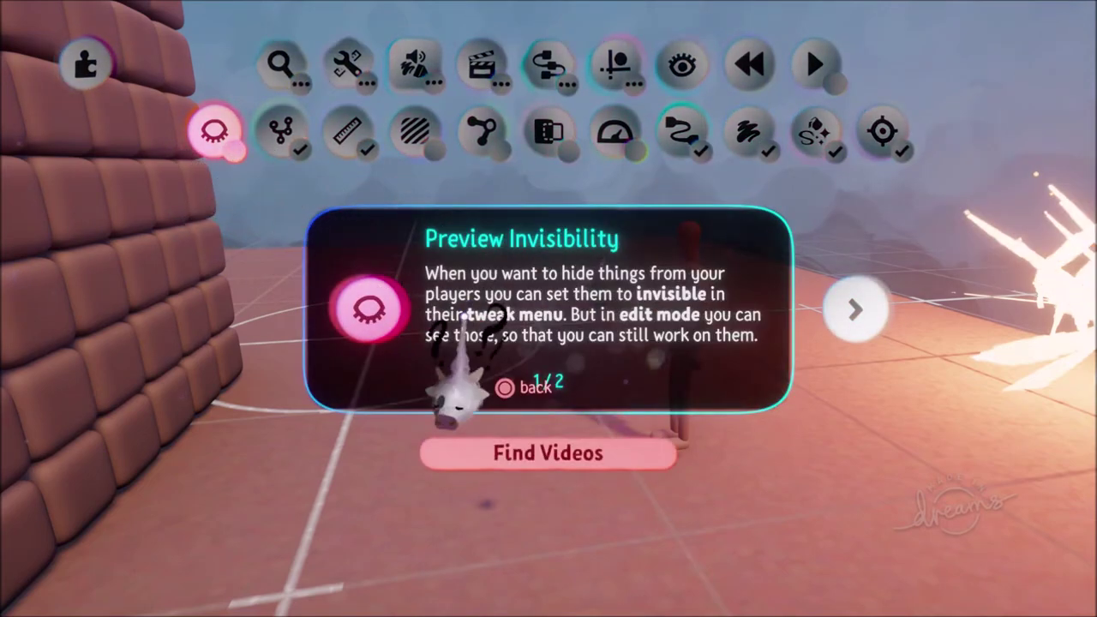
key("Escape")
left_click(223, 138)
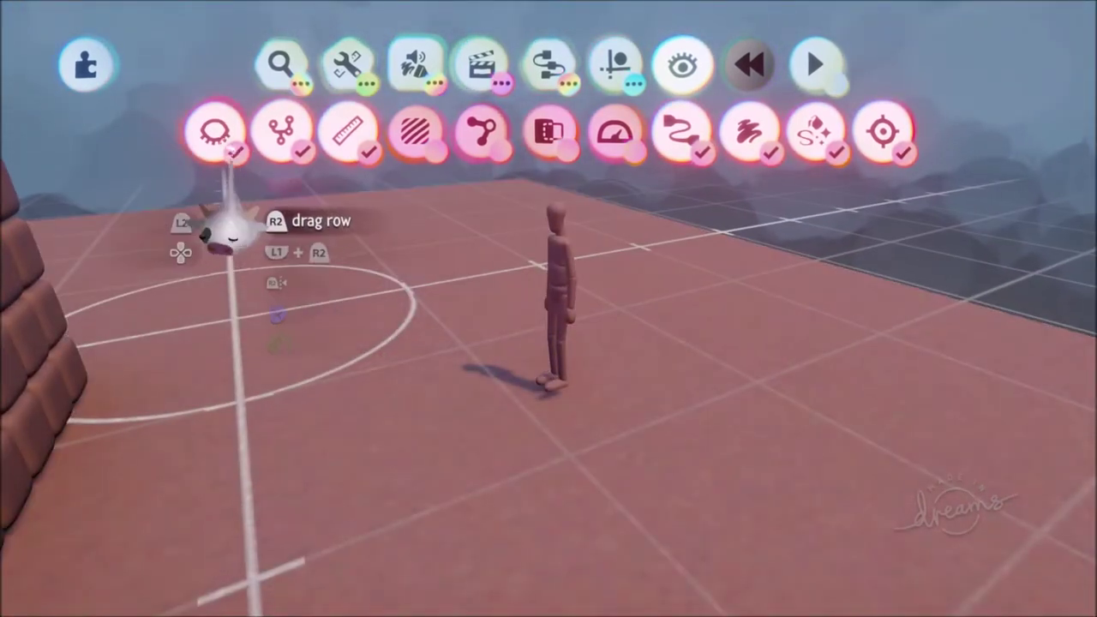
left_click(214, 133)
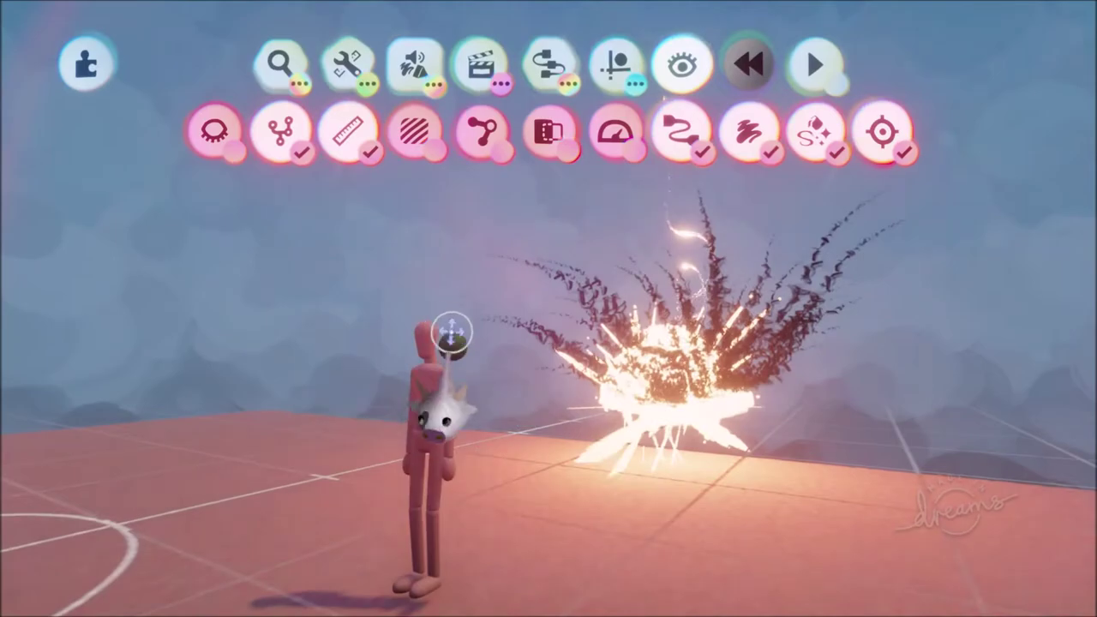
Scope into the green grenade beside the puppet and open its Grenade microchip.
mouse_move(448, 346)
middle_mouse_down()
mouse_move(549, 348)
mouse_move(521, 311)
mouse_move(518, 282)
middle_mouse_up()
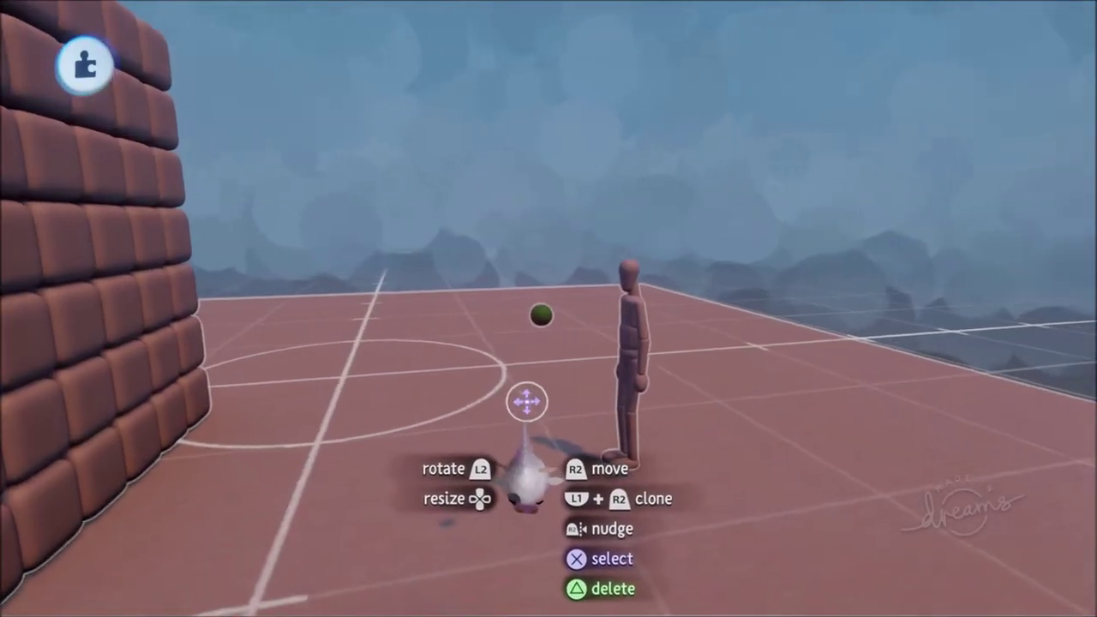
middle_click_drag(527, 401, 535, 358)
left_click(582, 316)
left_click(557, 315)
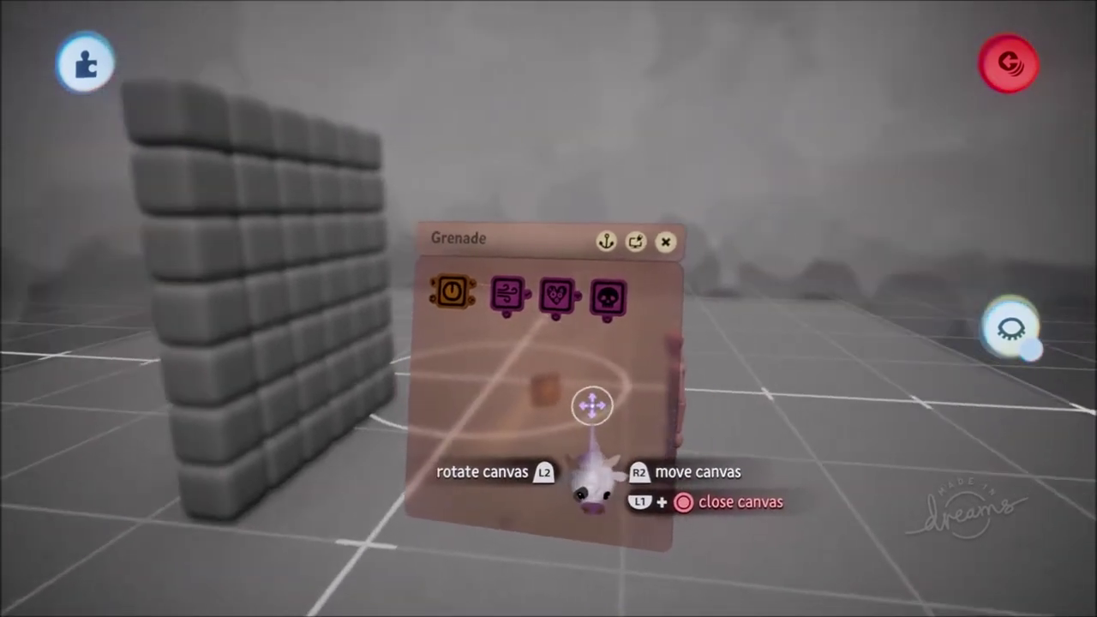
middle_click_drag(592, 406, 545, 398)
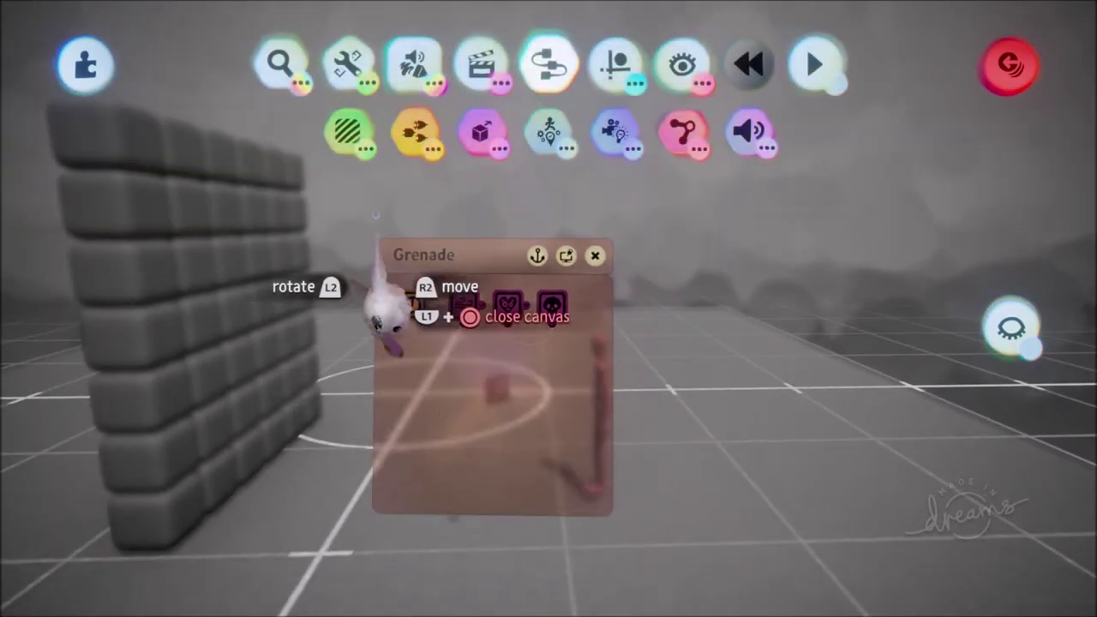
left_click(285, 61)
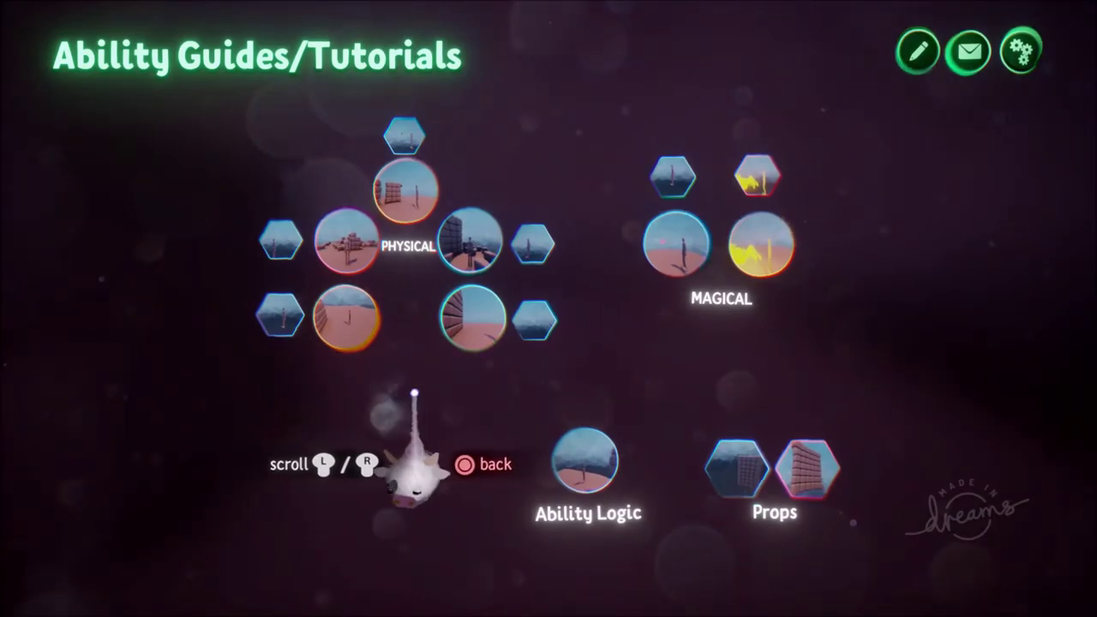
key("Escape")
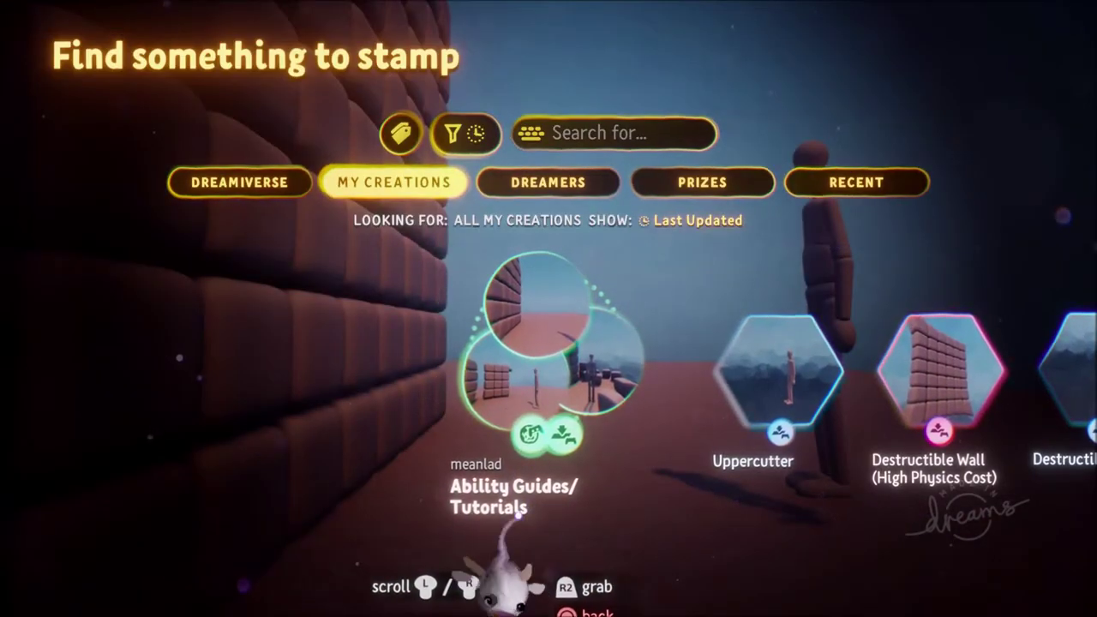
left_click(531, 343)
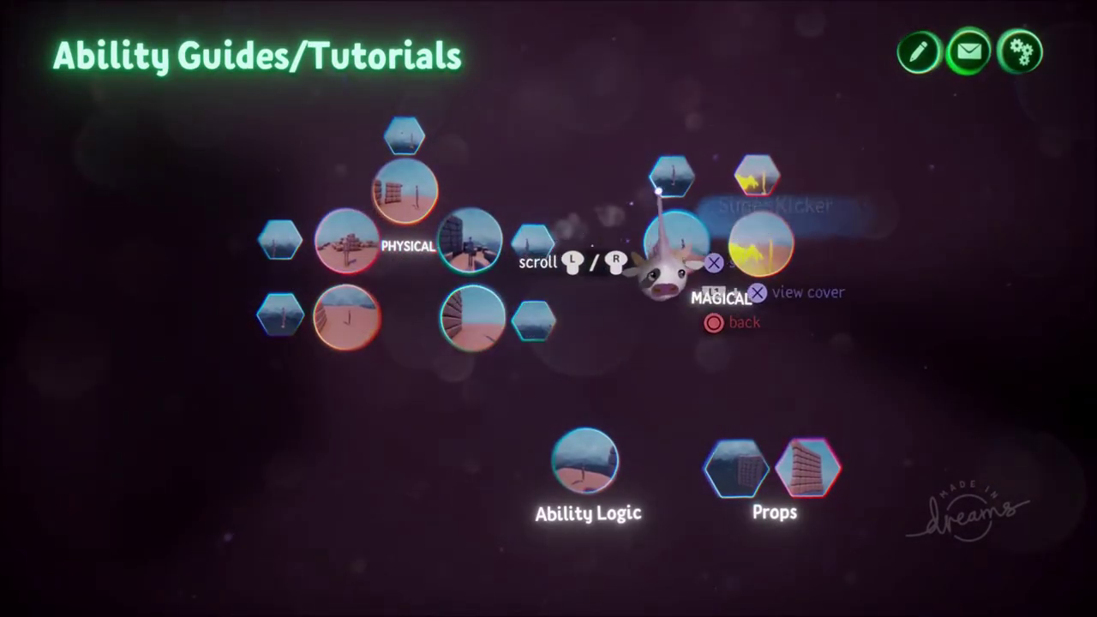
key("Escape")
key("Escape")
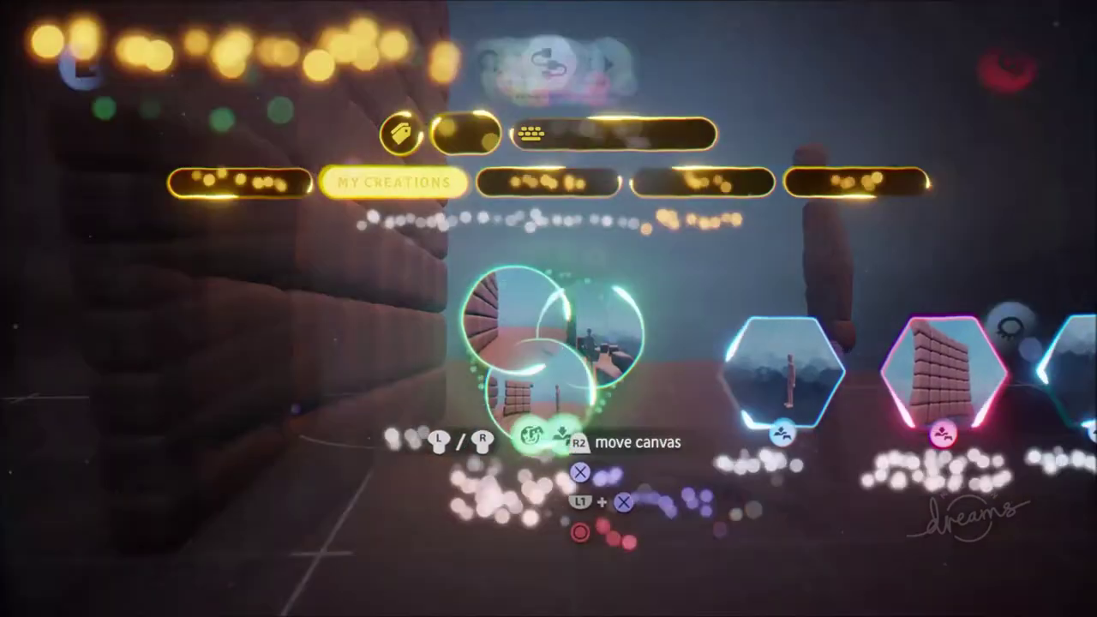
Stamp the explosion effect from the Dreamiverse's Quick Start Collection, Mm Effects, on the open floor away from the puppet.
left_click(277, 60)
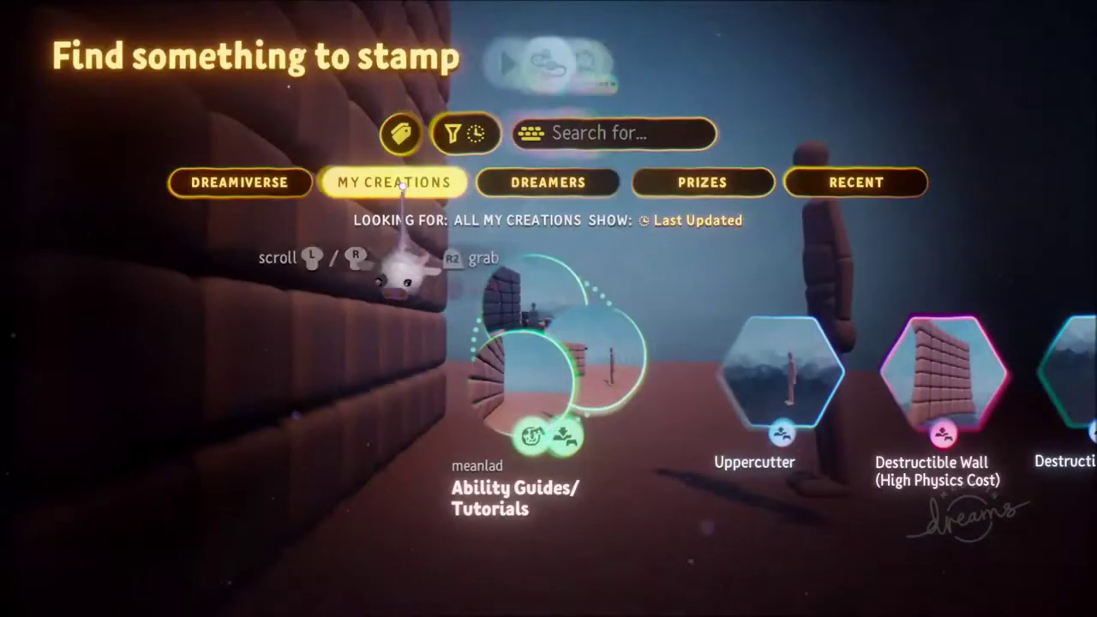
left_click(261, 174)
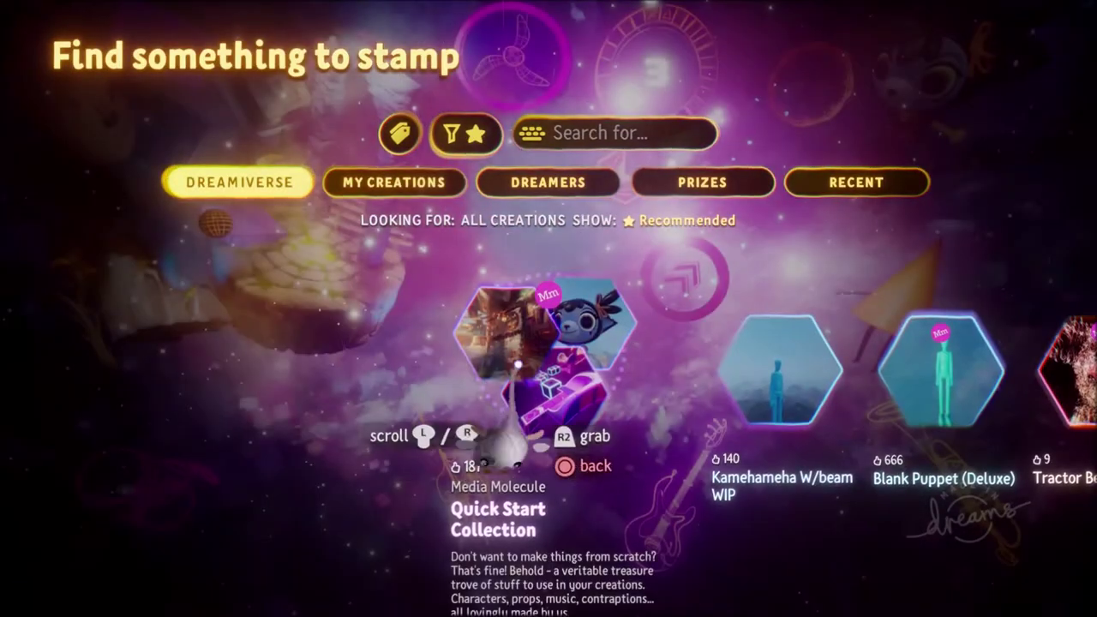
left_click(532, 337)
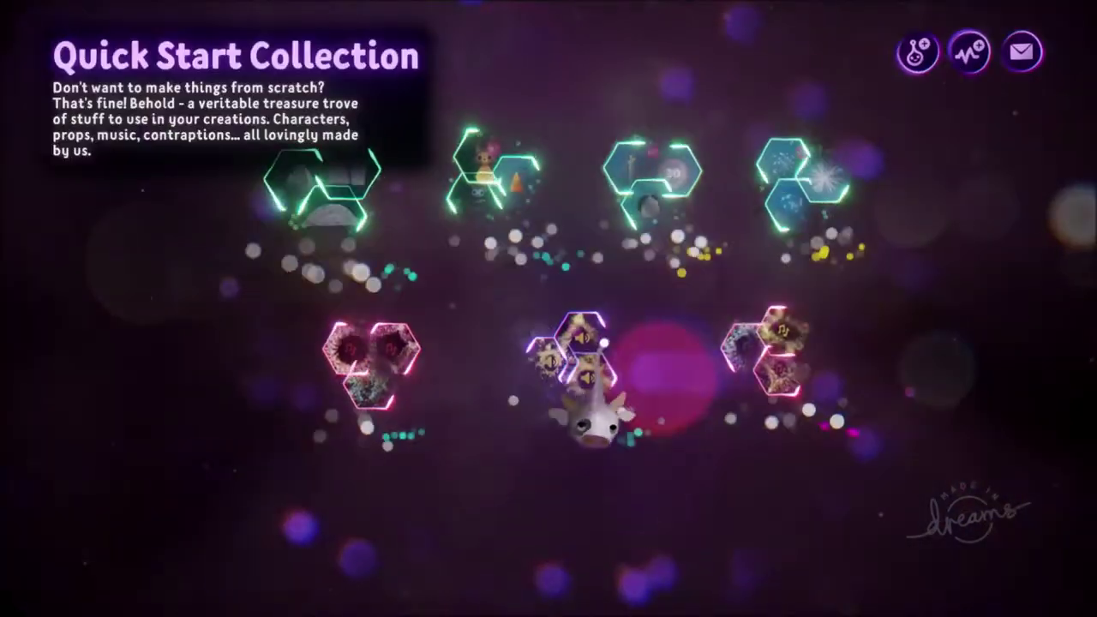
left_click(814, 209)
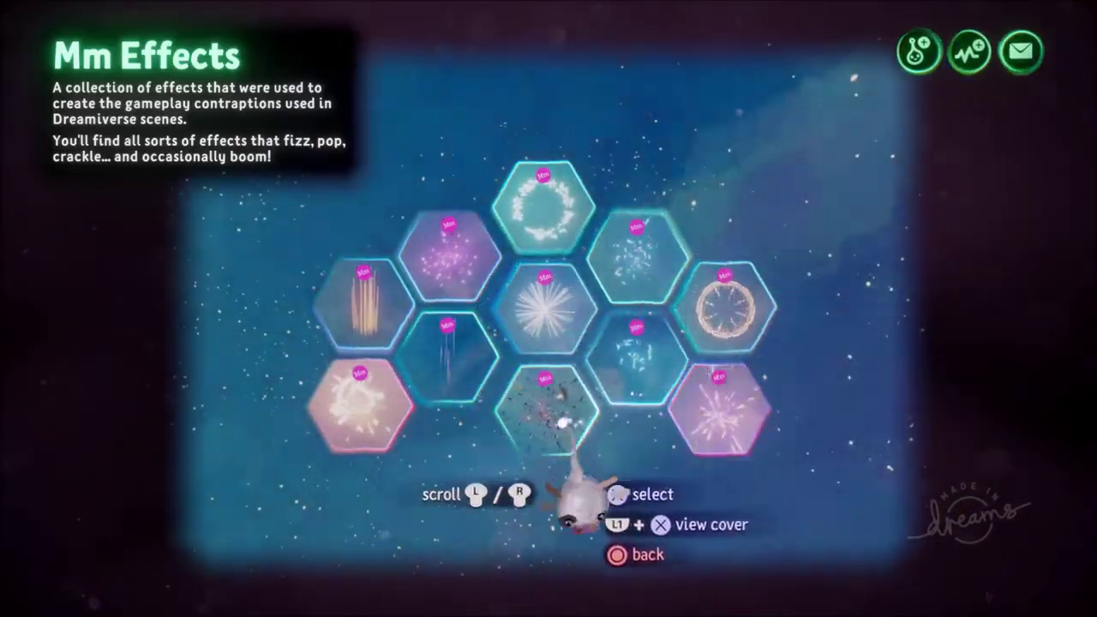
left_click(360, 396)
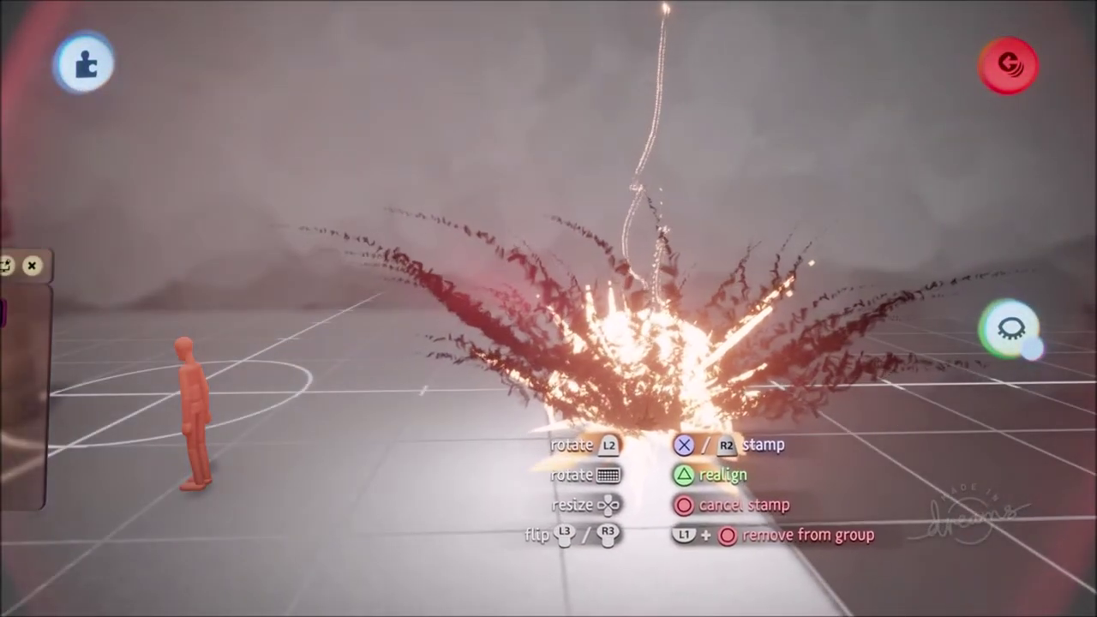
left_click(647, 399)
key("Escape")
Add an Emitter to the Grenade microchip below the timer and open its properties.
middle_click_drag(587, 497, 437, 514)
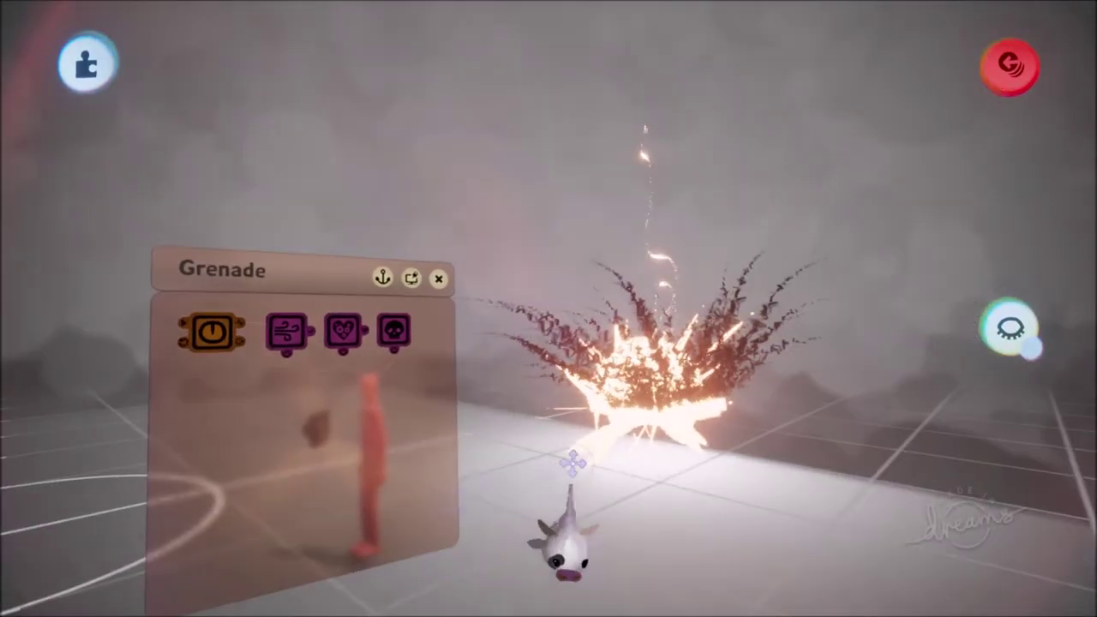
middle_click_drag(572, 464, 737, 391)
middle_click_drag(492, 407, 357, 421)
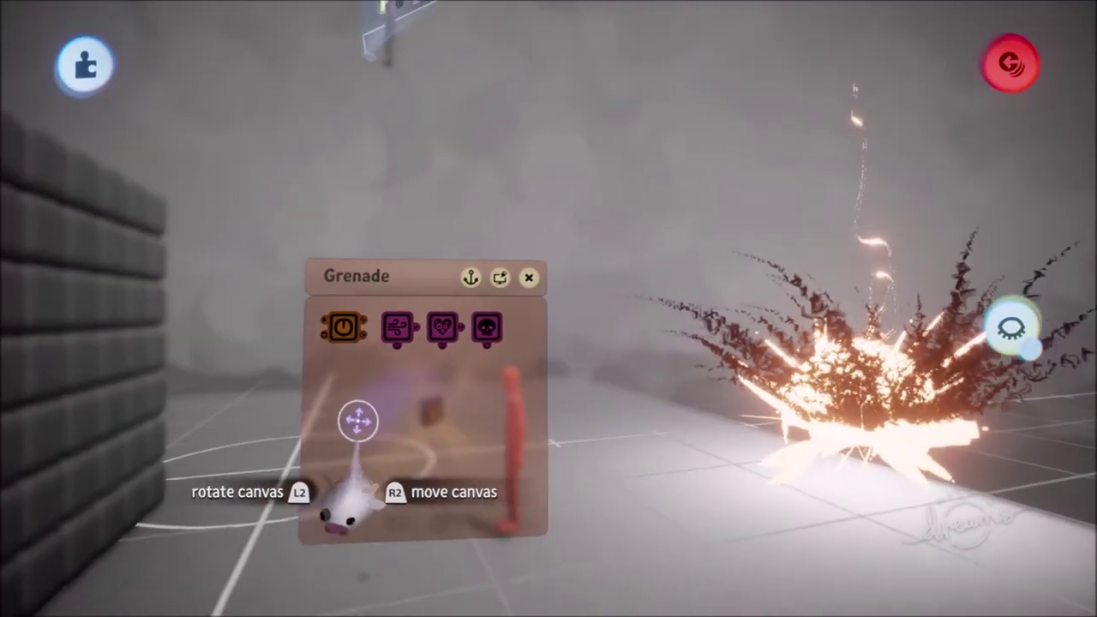
scroll(429, 412, "up", 3)
middle_click_drag(401, 481, 477, 420)
left_click(538, 142)
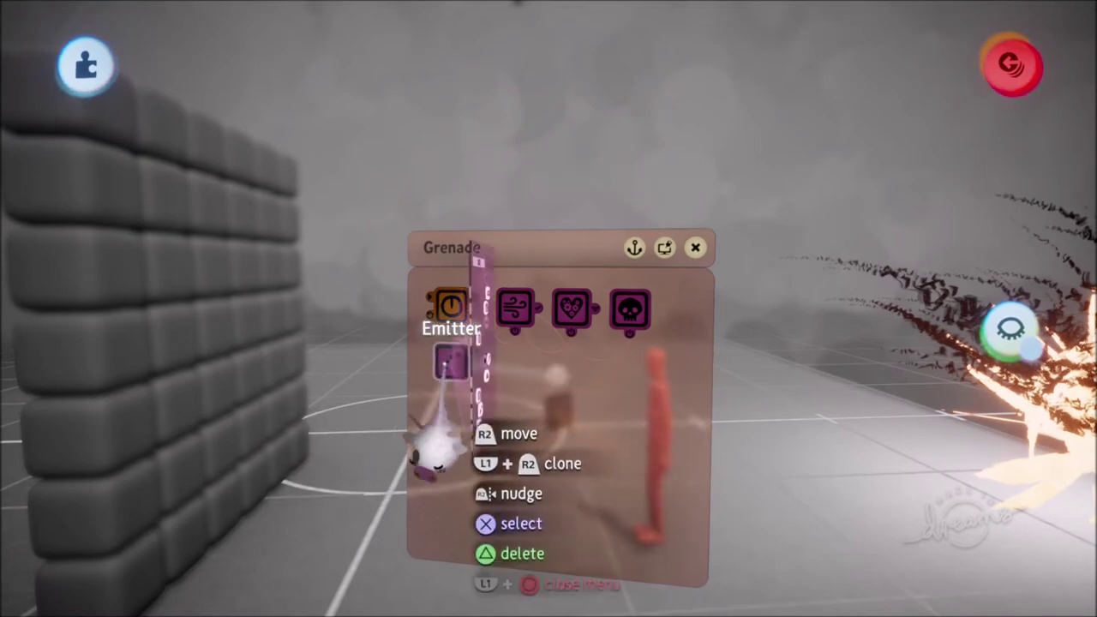
left_click(441, 403)
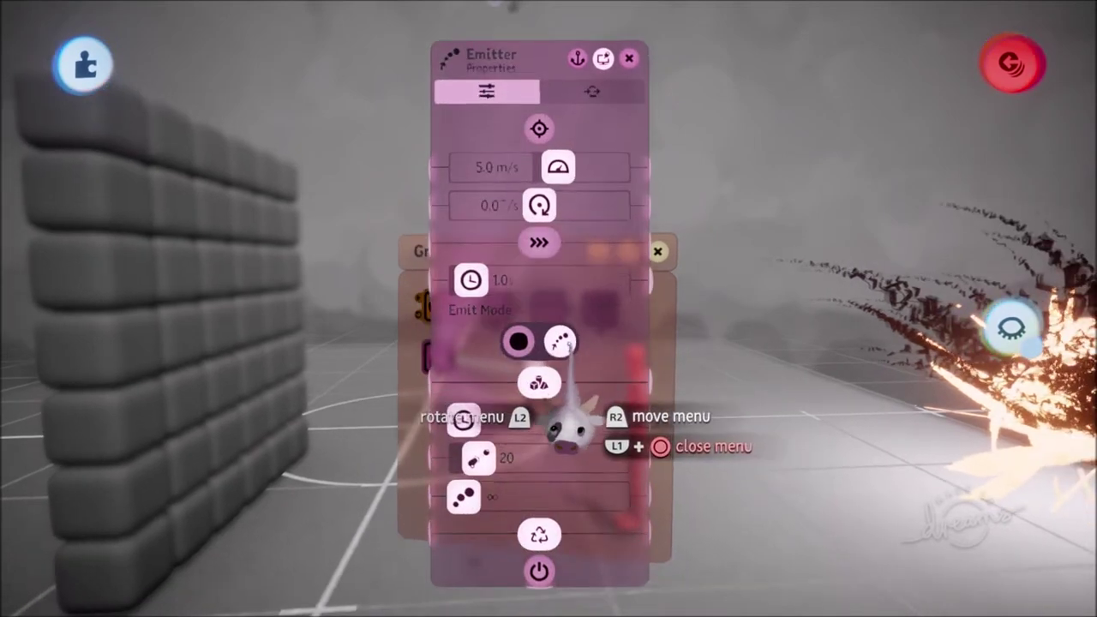
Set the emitter's Emit Speed to 0.0 m/s, Emit Mode to the single-dot option and Emitted Object Lifetime to 1.0 s.
left_click_drag(569, 345, 521, 380)
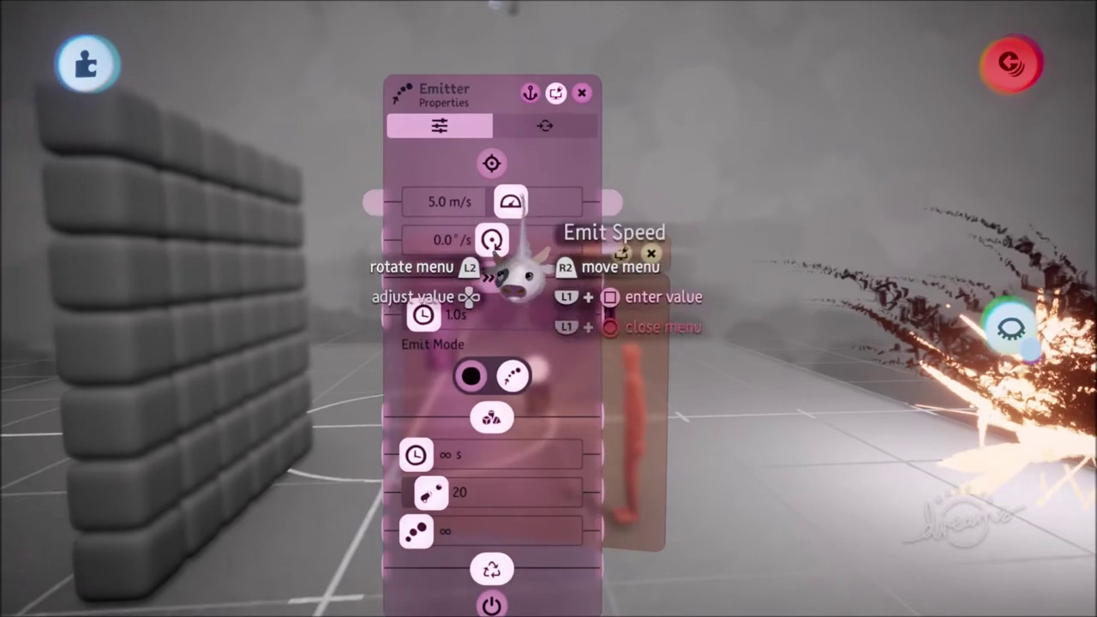
left_click_drag(512, 202, 491, 202)
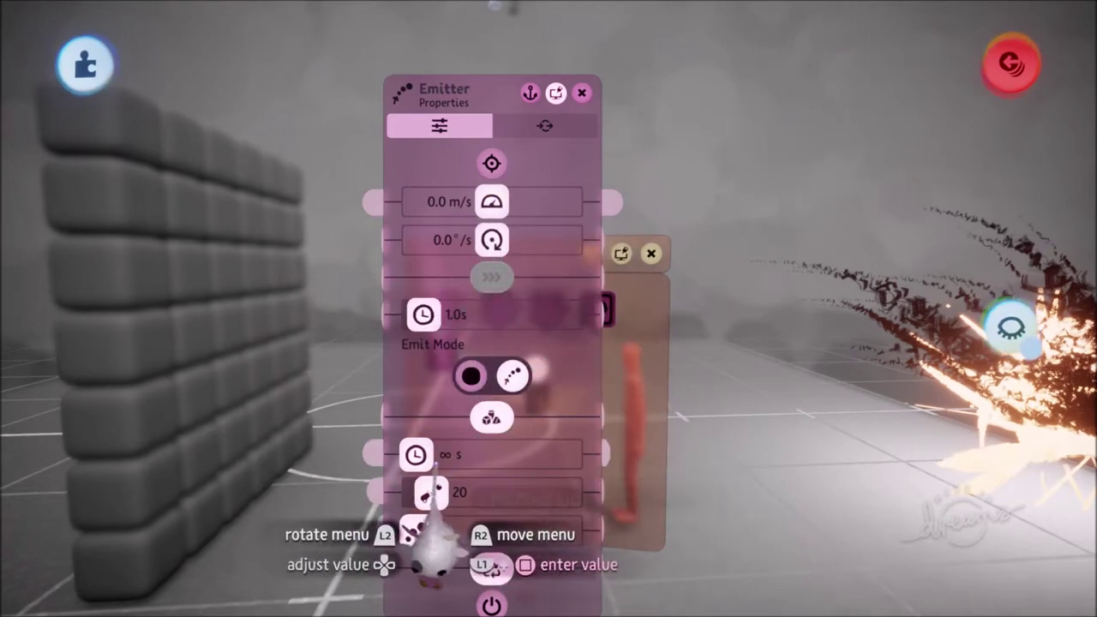
mouse_move(420, 476)
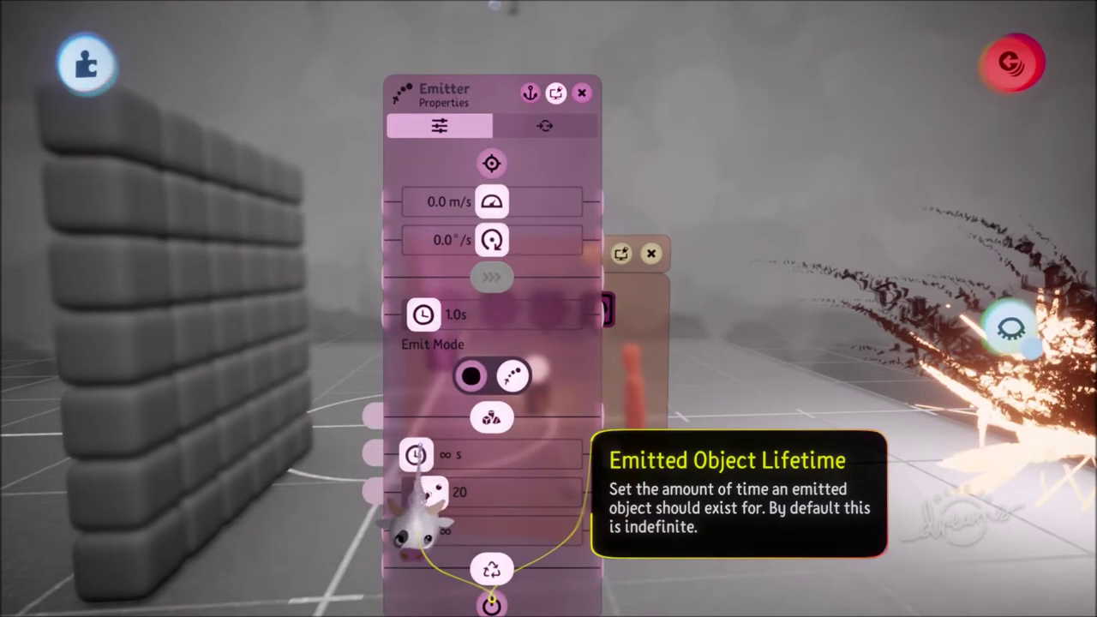
left_click_drag(417, 463, 420, 461)
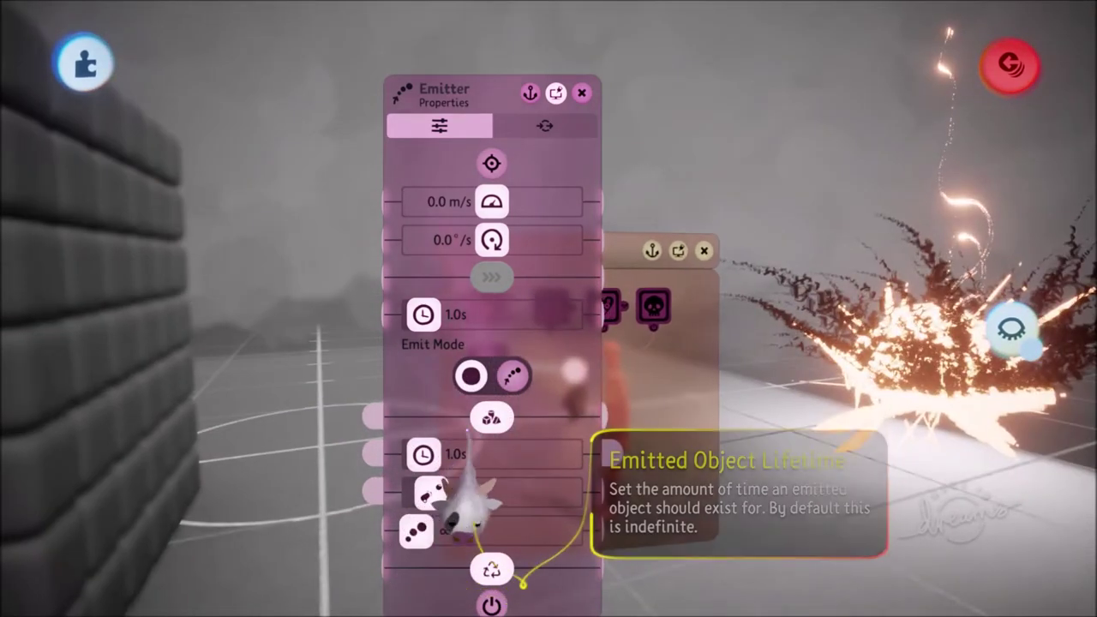
Assign the stamped explosion as the emitter's Object to Emit and shift its emission position toward the grenade.
left_click_drag(424, 490, 204, 482)
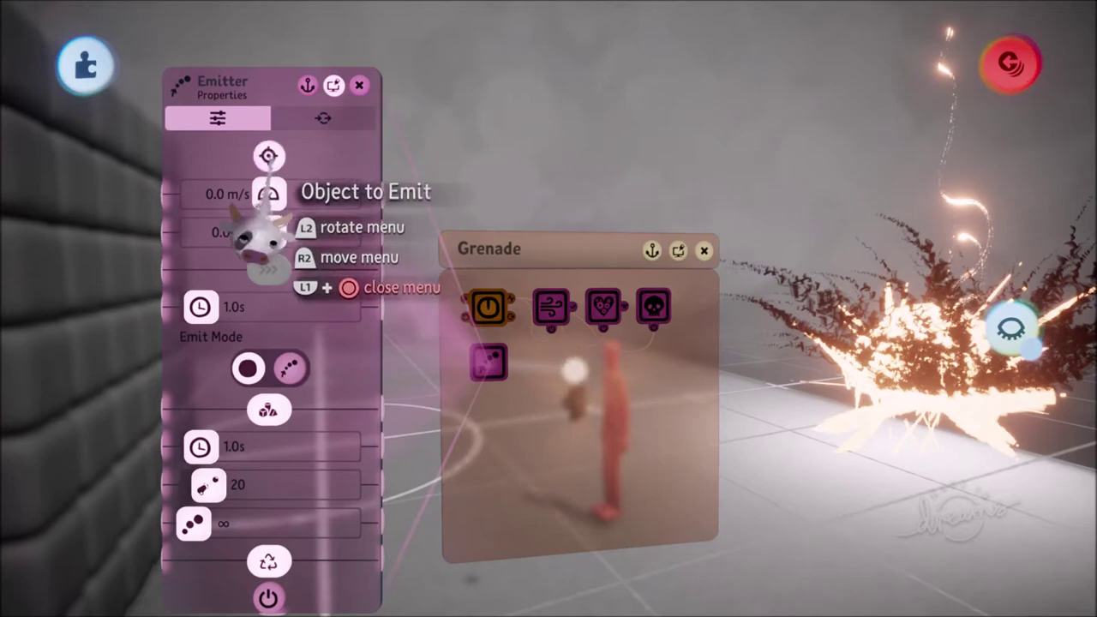
left_click(268, 155)
left_click(811, 367)
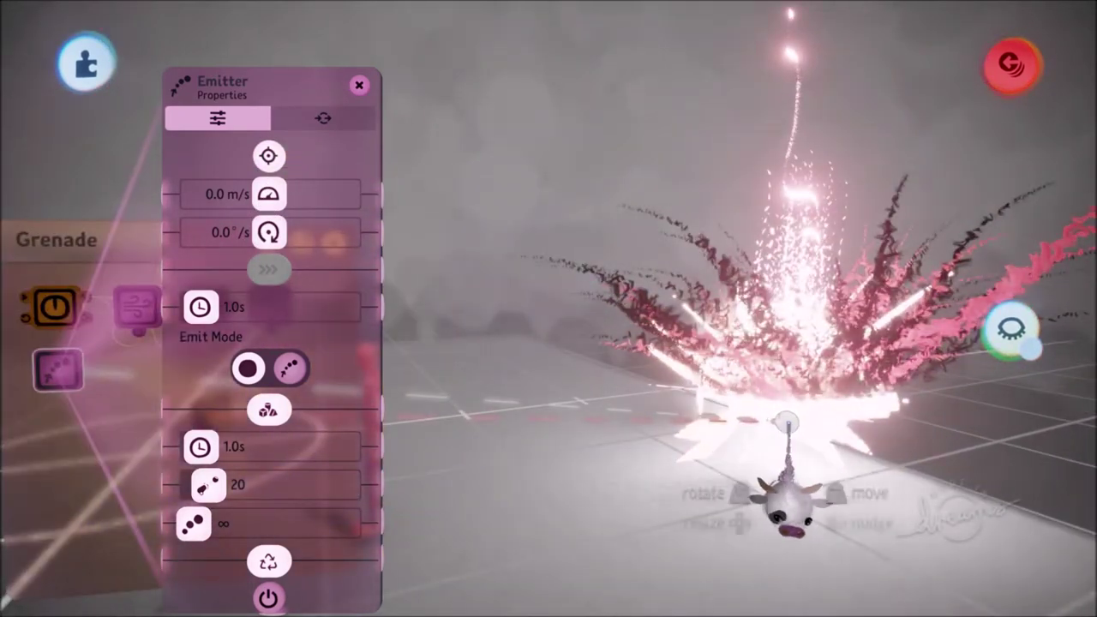
left_click_drag(786, 421, 514, 425)
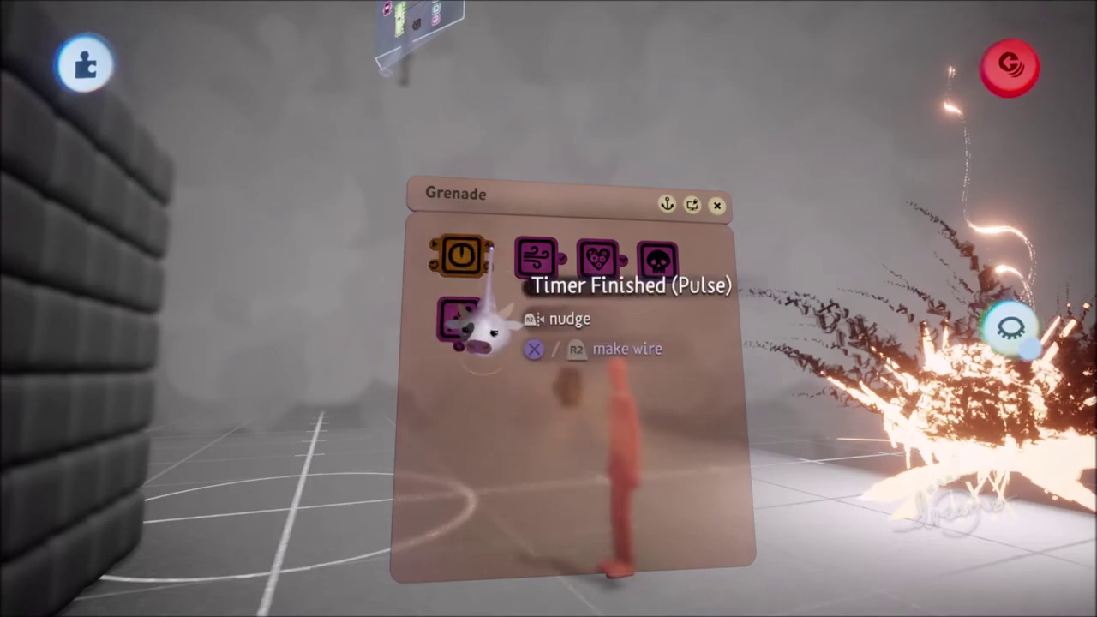
Leave the Grenade microchip and play-test the explosion against the block wall before returning to editing.
middle_click_drag(444, 538, 440, 448)
middle_click_drag(421, 403, 465, 459)
key("Escape")
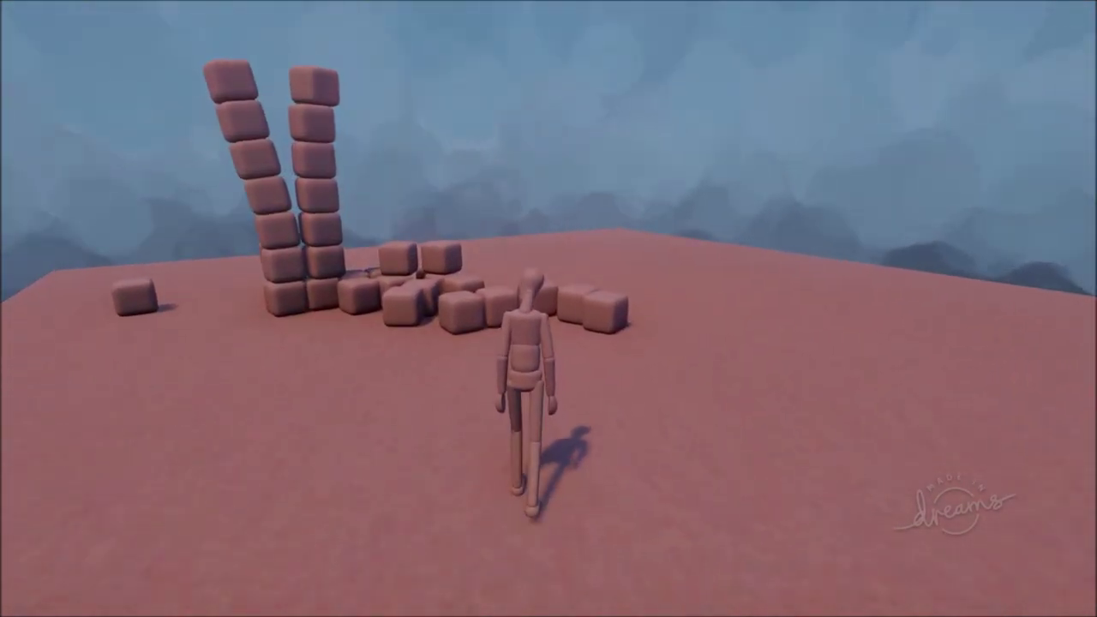
key("Escape")
left_click(257, 437)
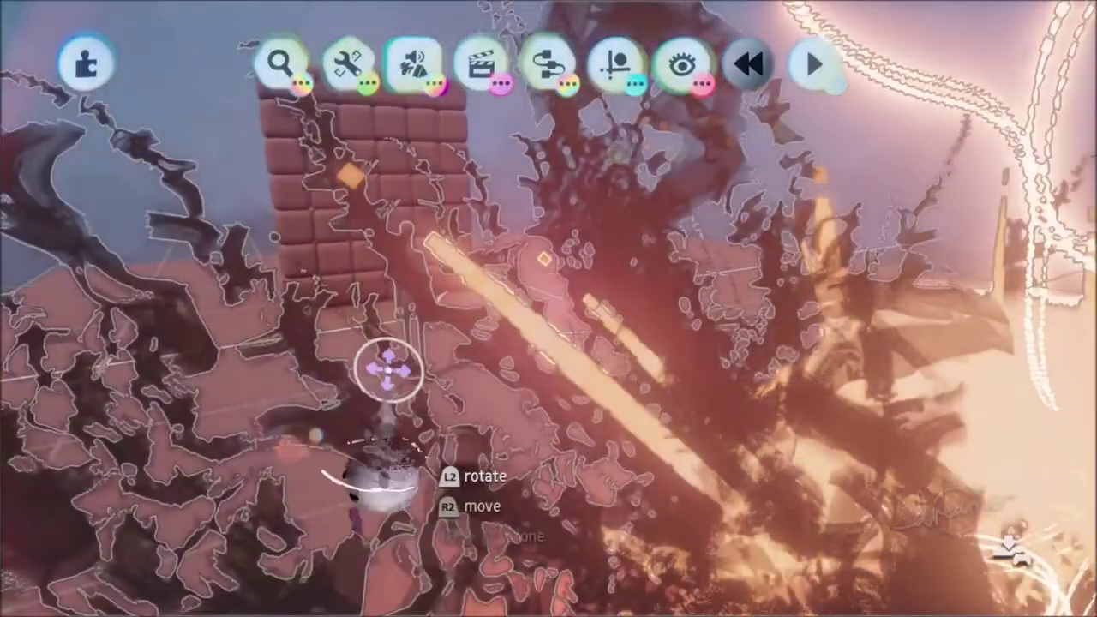
key("Escape")
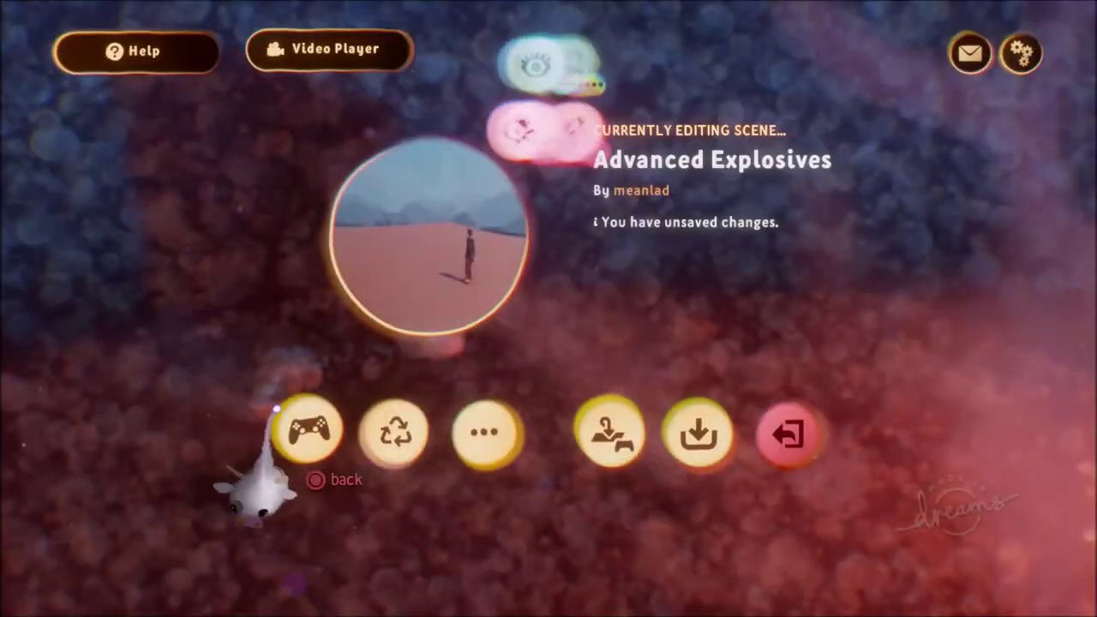
left_click(278, 413)
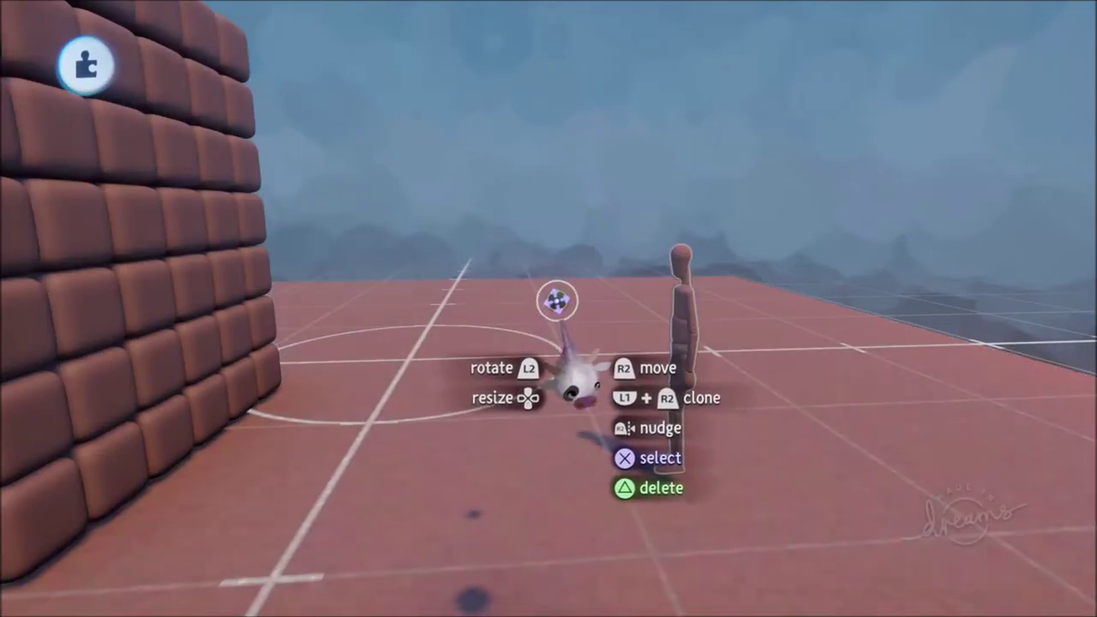
Try a 19% Bounce in the grenade sculpture's physical properties and return the slider to 0%.
left_click(557, 302)
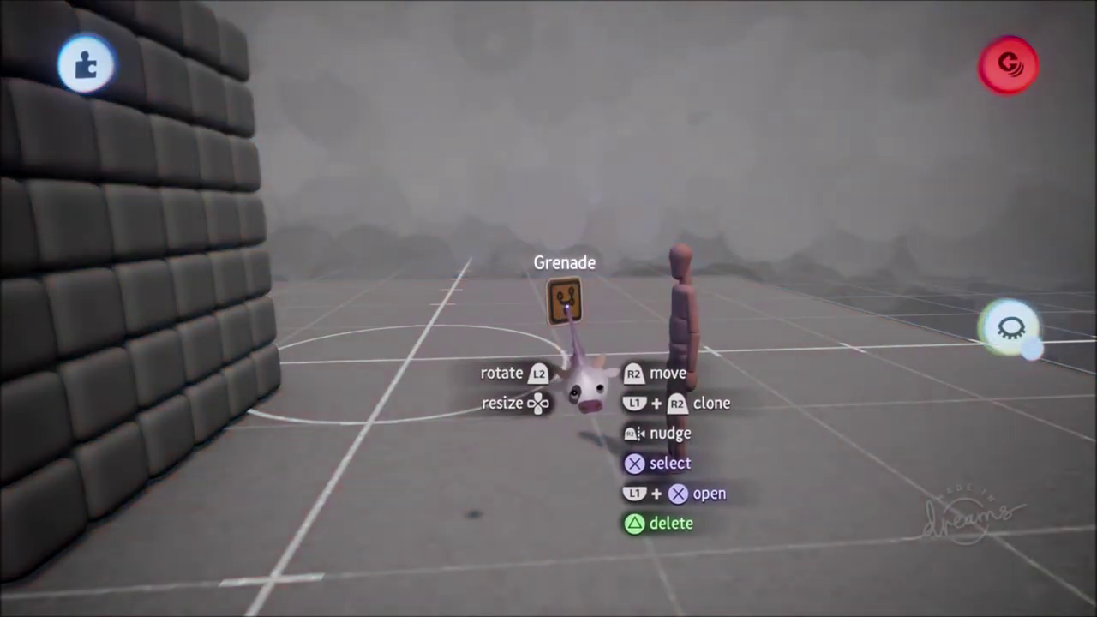
mouse_move(566, 307)
middle_mouse_down()
mouse_move(562, 333)
mouse_move(569, 294)
middle_mouse_up()
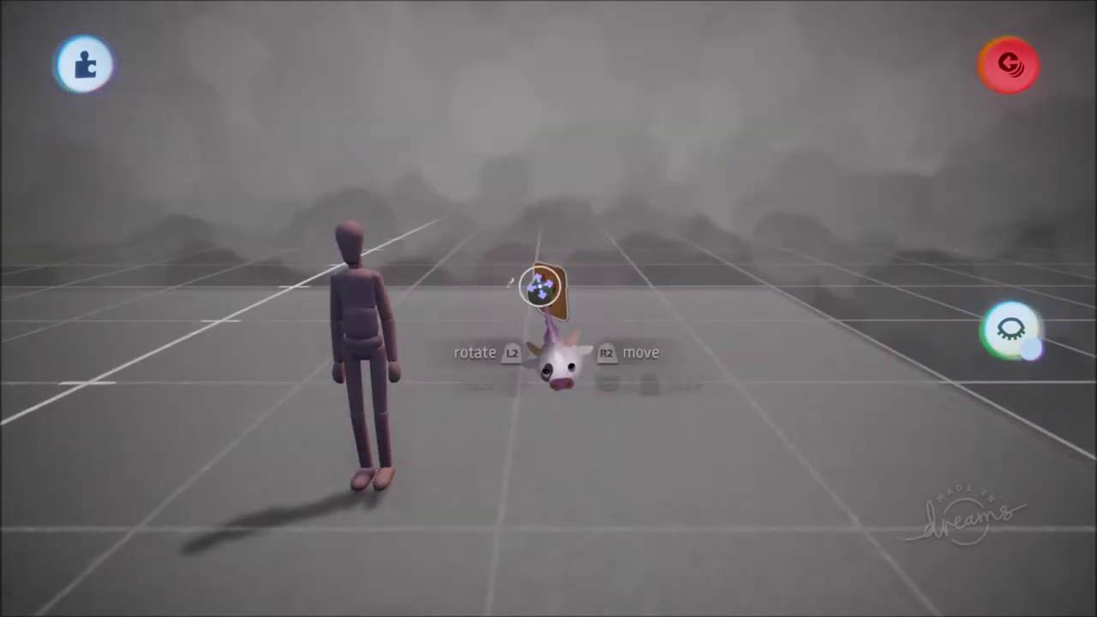
left_click(541, 296)
mouse_move(660, 307)
left_mouse_down()
mouse_move(645, 301)
mouse_move(280, 488)
mouse_move(278, 366)
left_mouse_up()
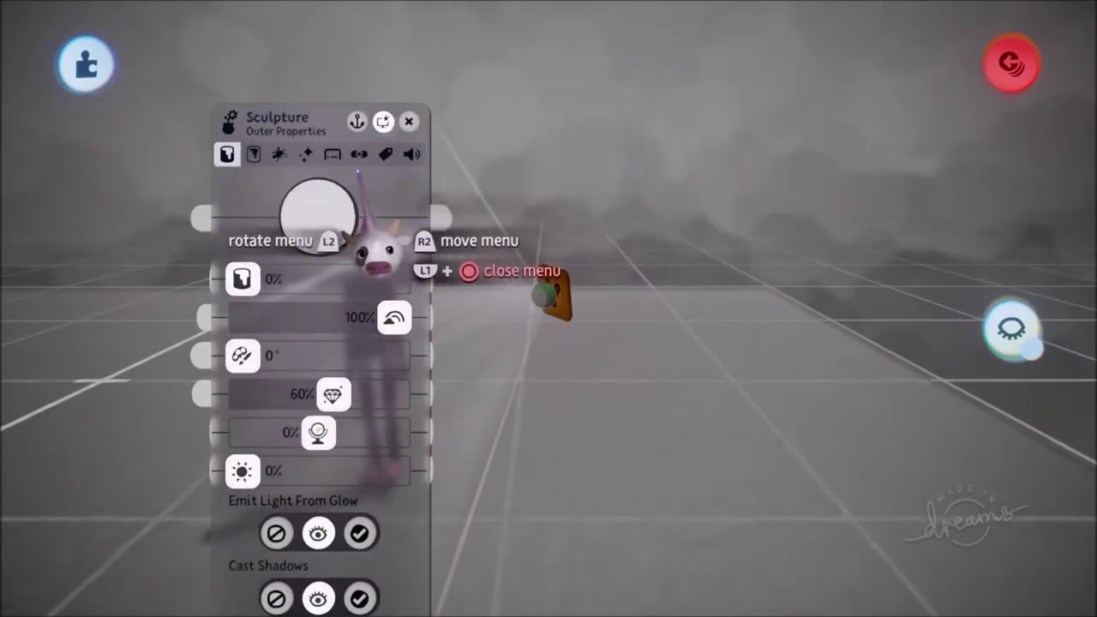
left_click(332, 154)
left_click_drag(380, 355, 330, 304)
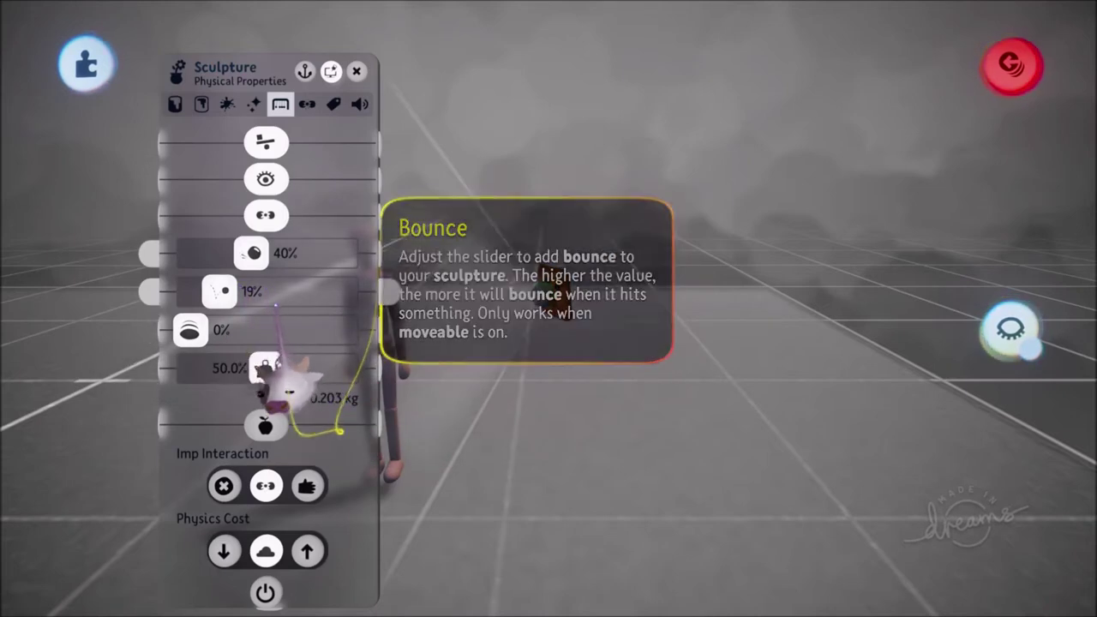
left_click_drag(240, 382, 116, 405)
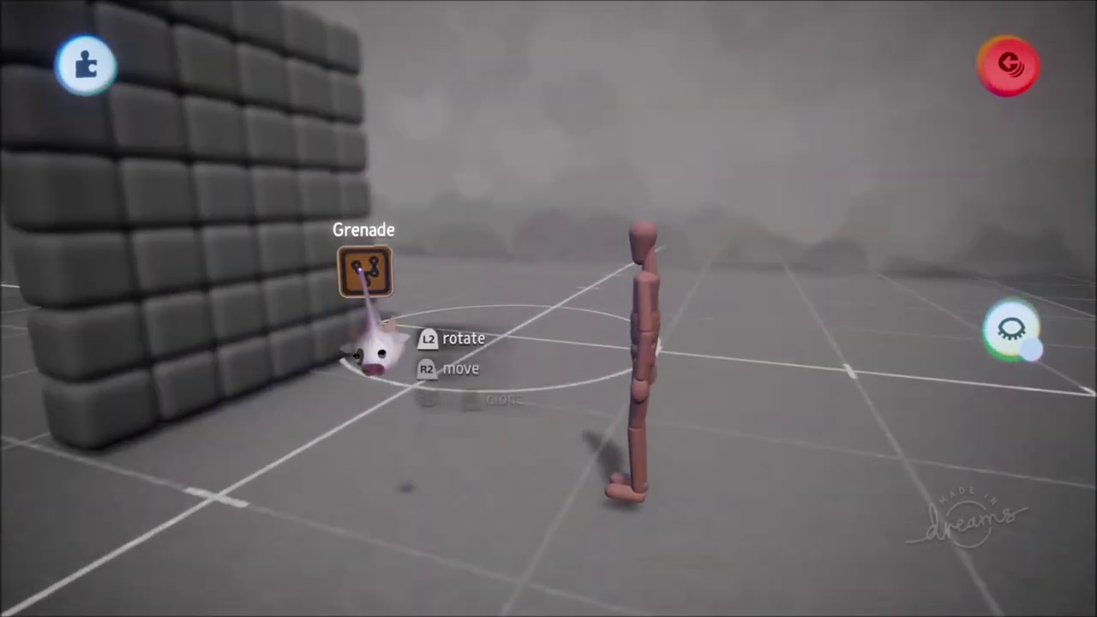
Extend the Grenade microchip's canvas upward and add an Impact Sensor above the timer.
left_click(364, 272)
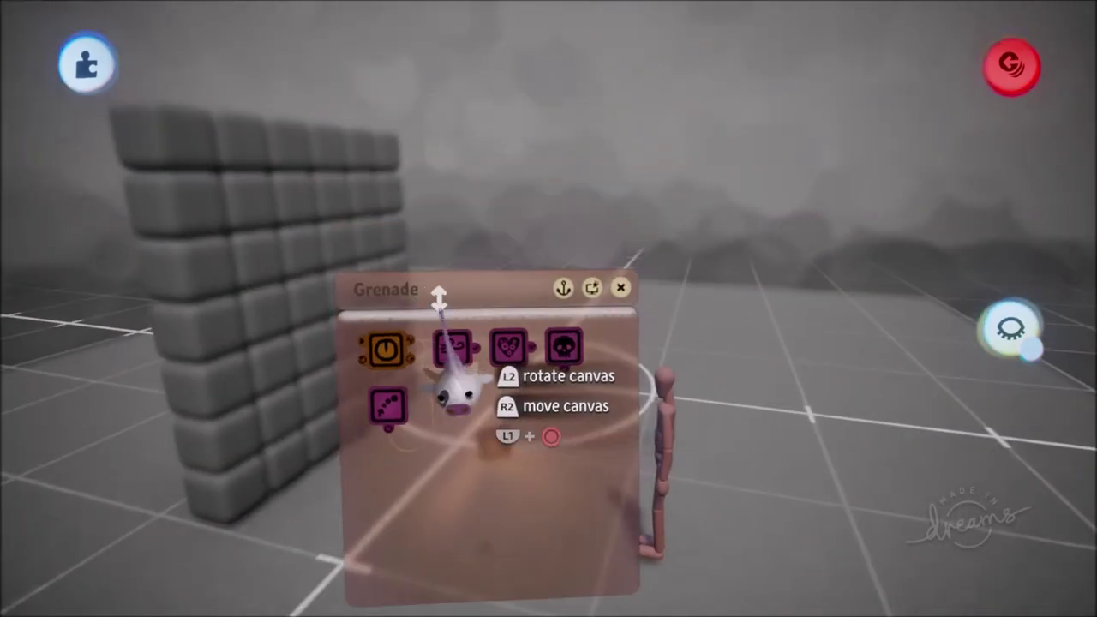
left_click_drag(445, 309, 433, 206)
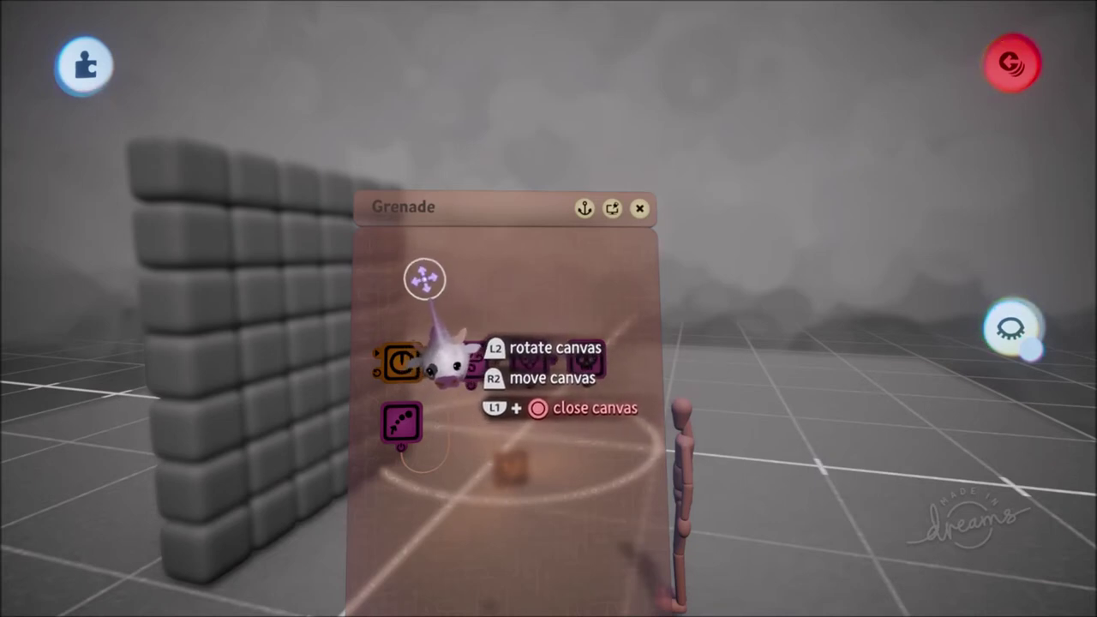
left_click(500, 92)
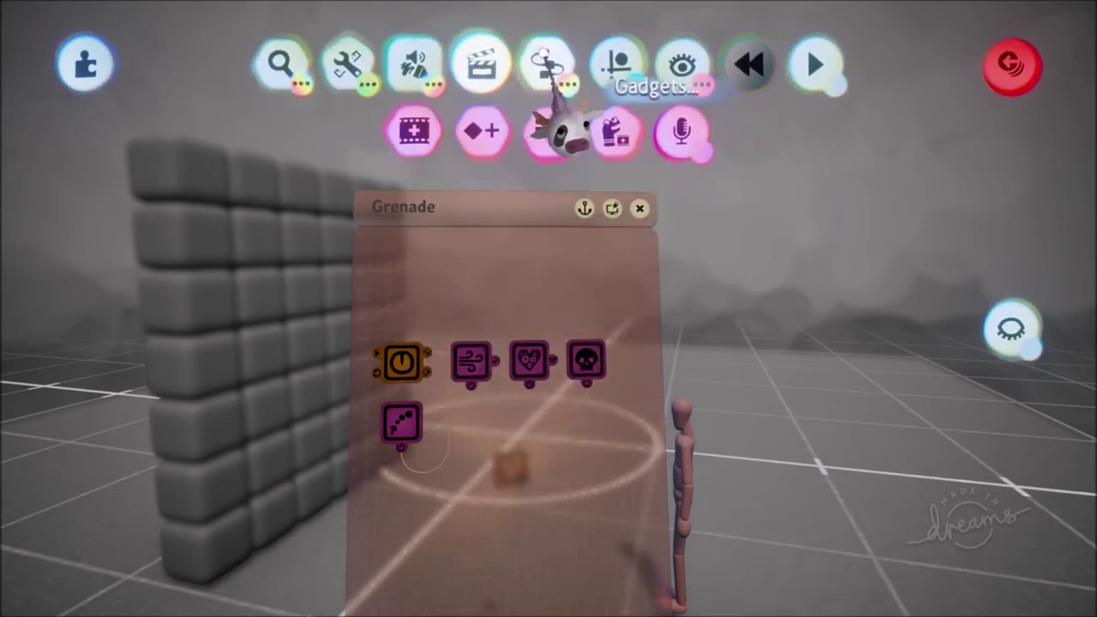
left_click(545, 58)
key("Escape")
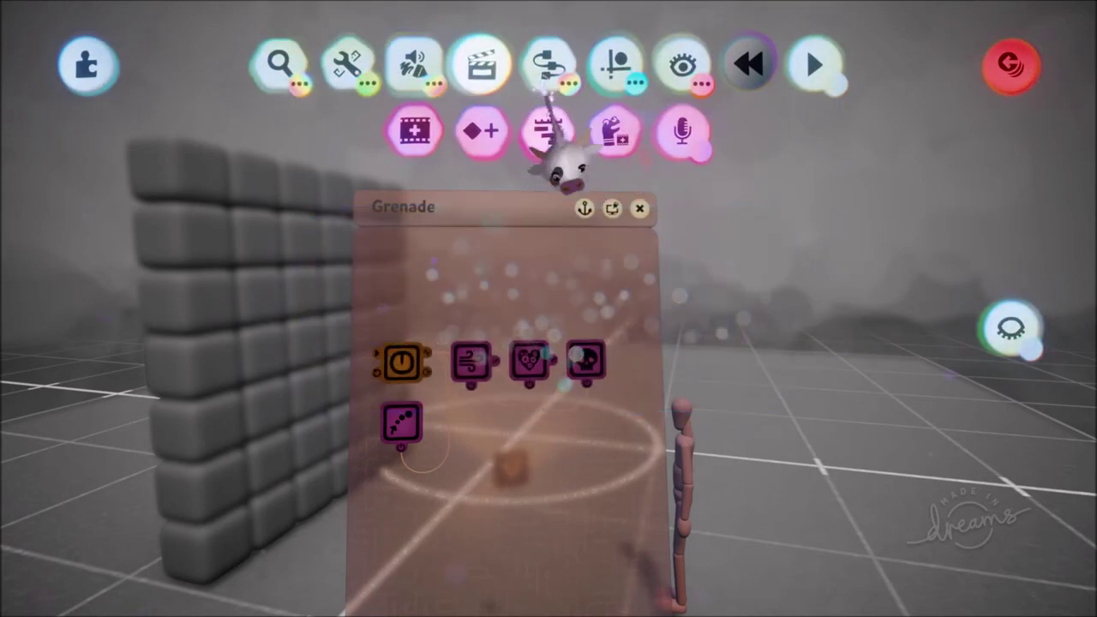
mouse_move(546, 86)
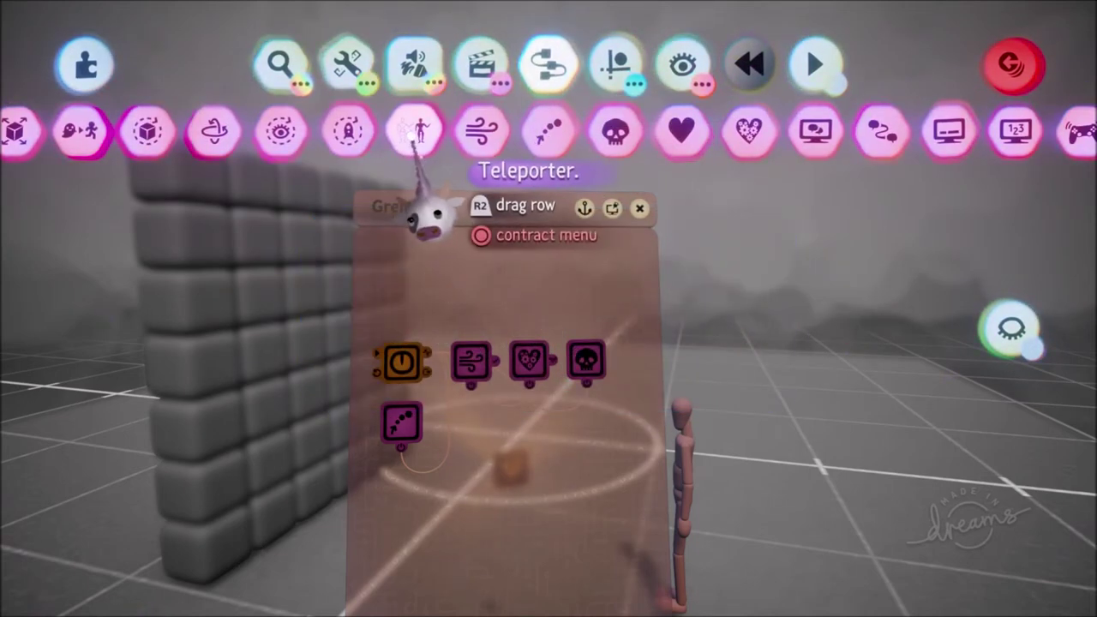
key("Escape")
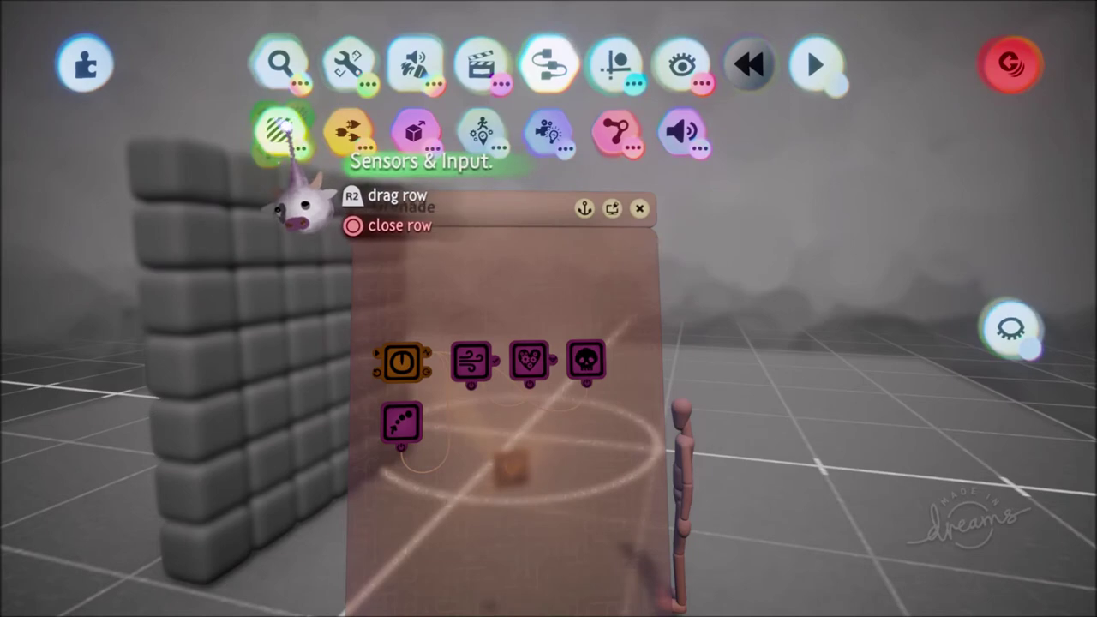
mouse_move(286, 129)
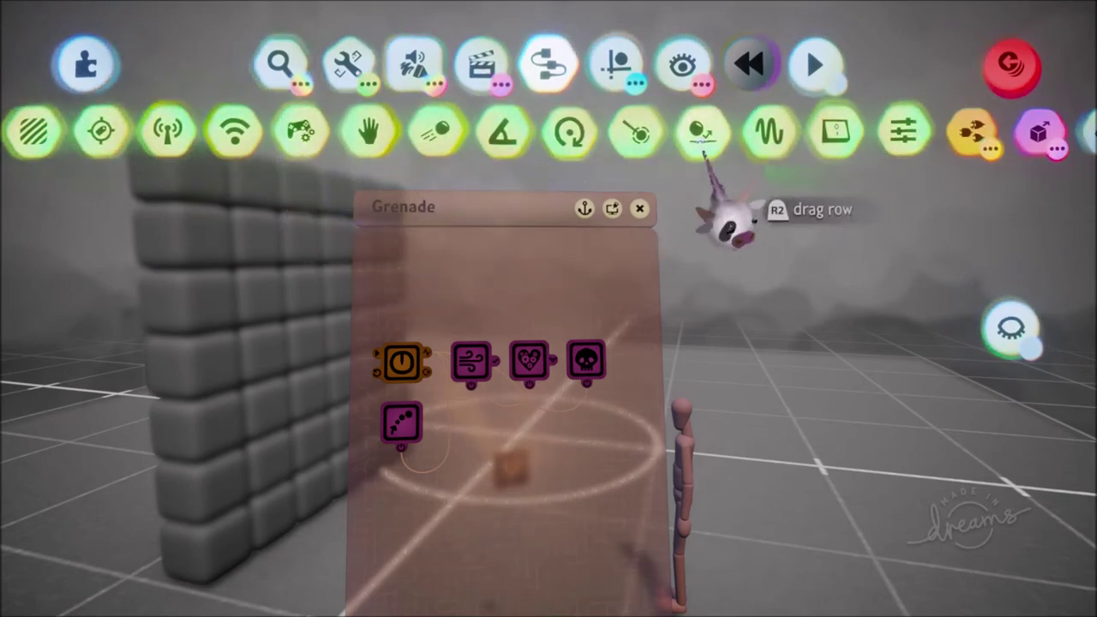
left_click(702, 135)
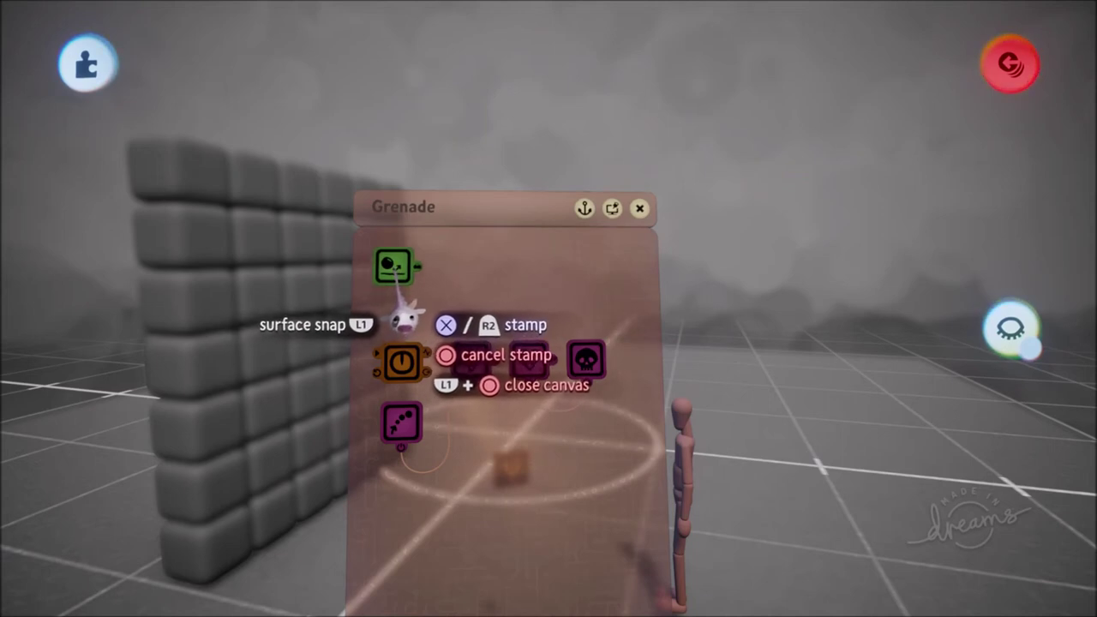
left_click(408, 273)
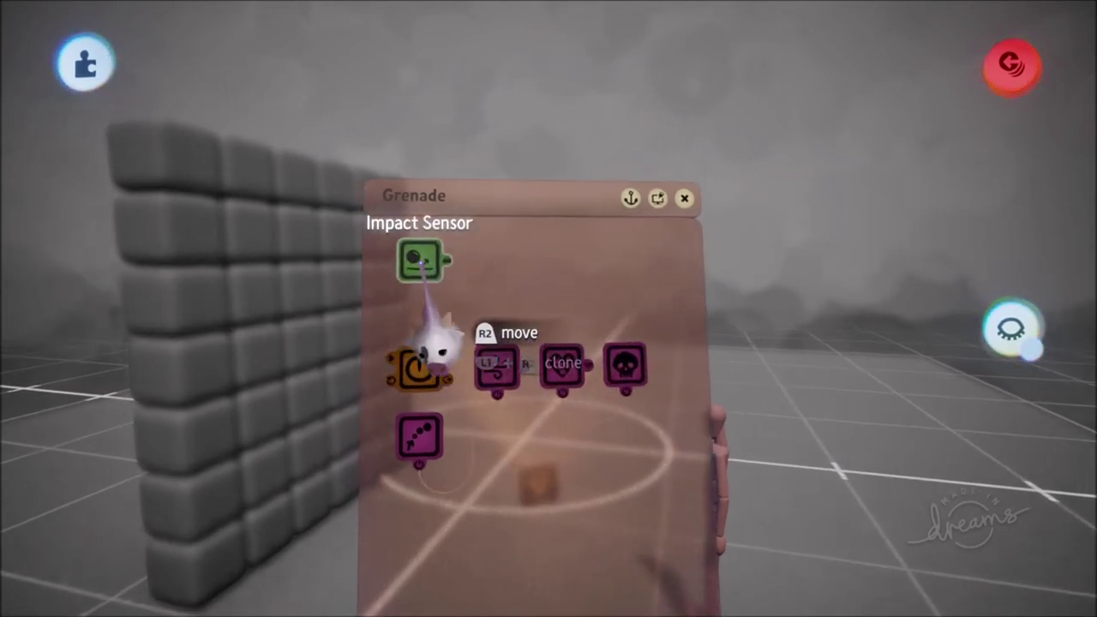
Examine the Impact Sensor's properties and its Bumps and Scrapes outputs.
left_click(415, 257)
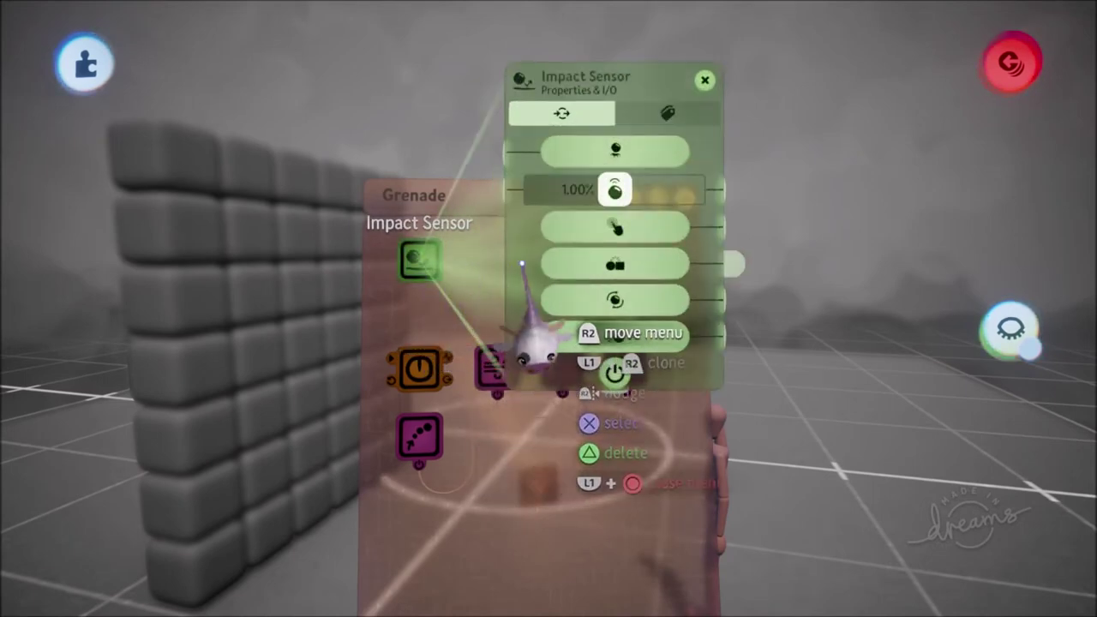
mouse_move(650, 231)
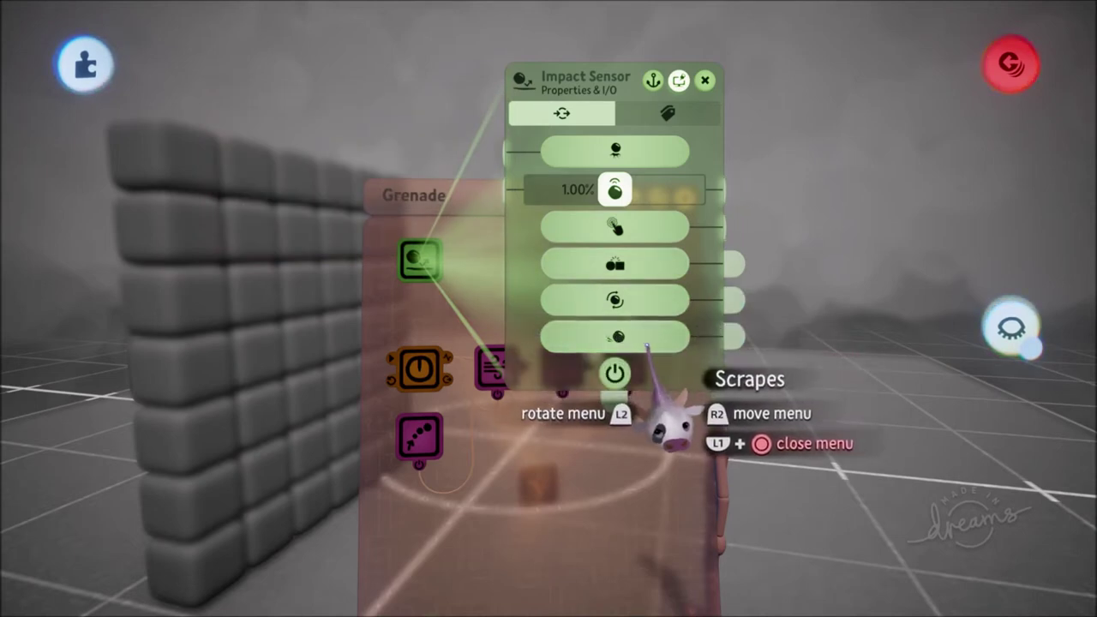
mouse_move(641, 347)
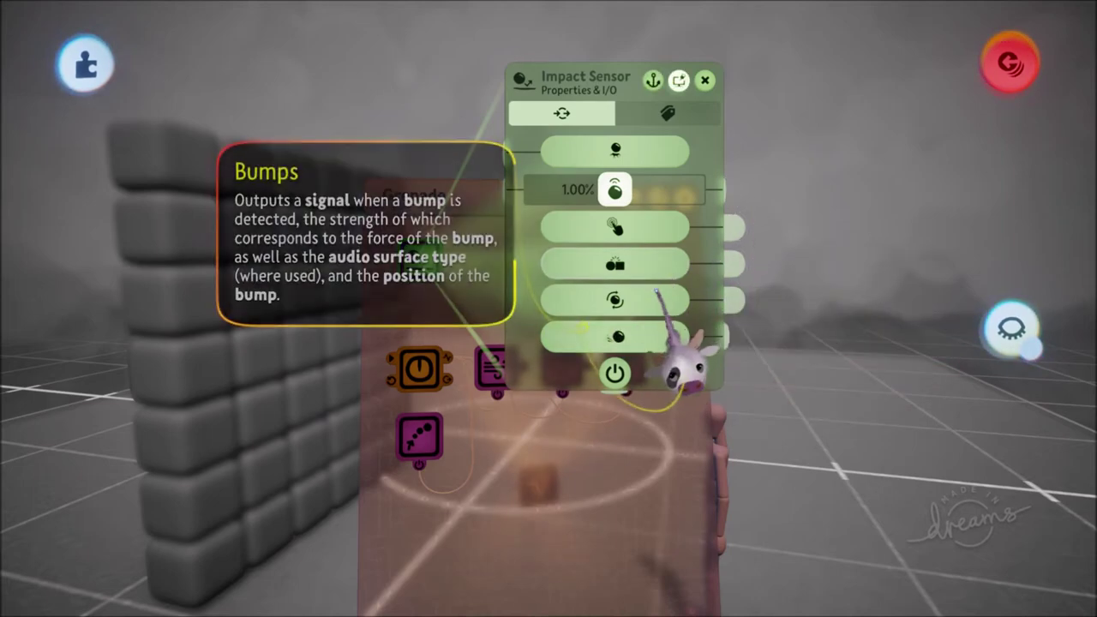
key("Escape")
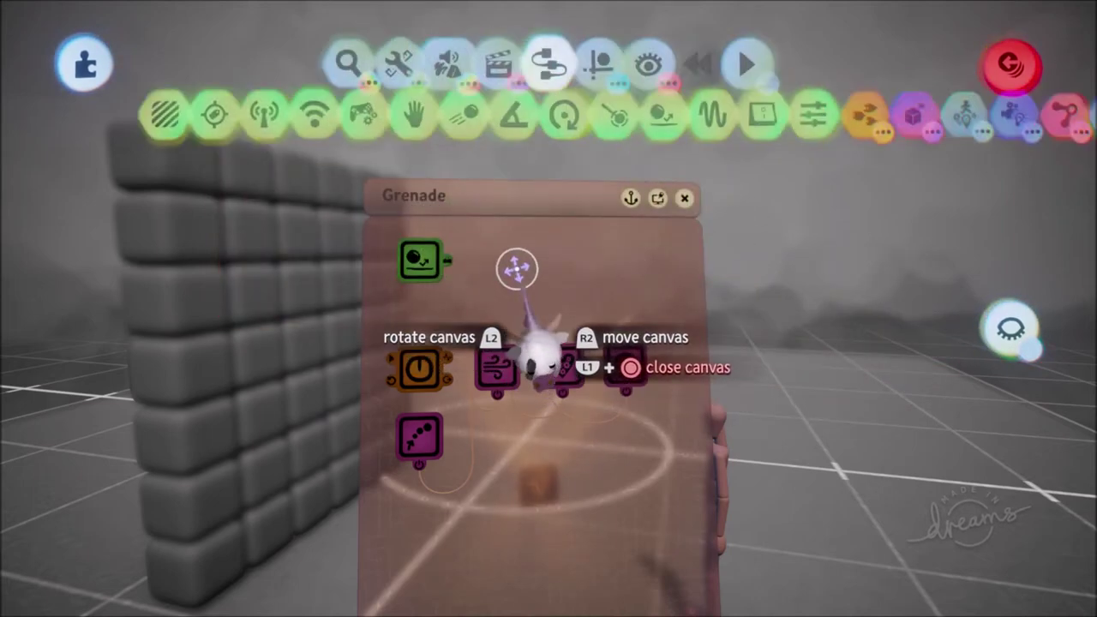
Add a Keyframe to the Grenade microchip beside the Impact Sensor.
left_click(480, 65)
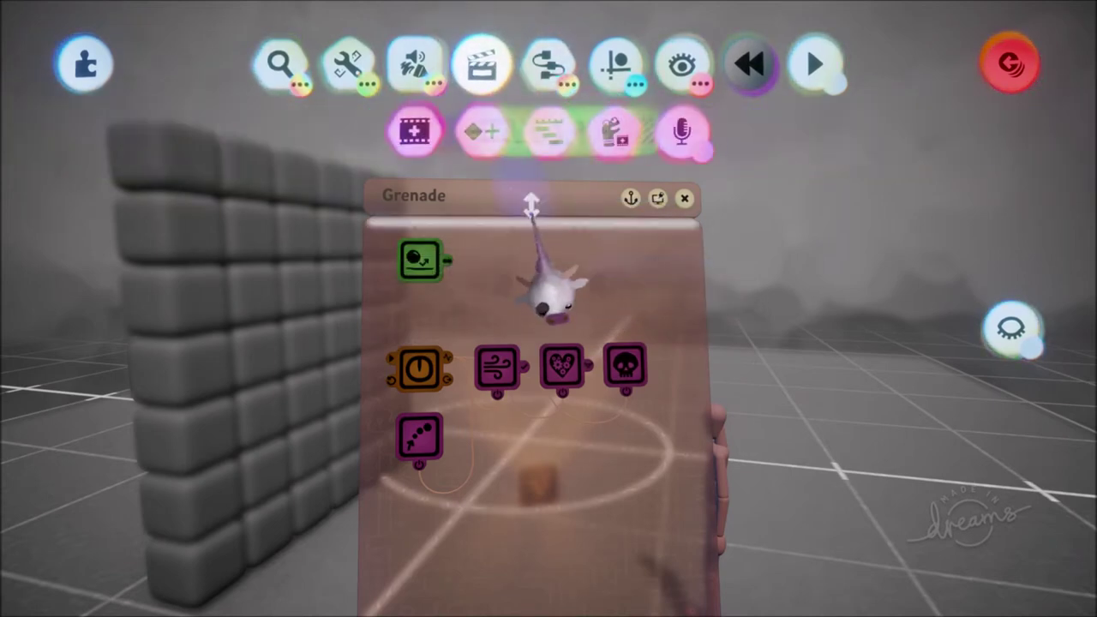
left_click(482, 128)
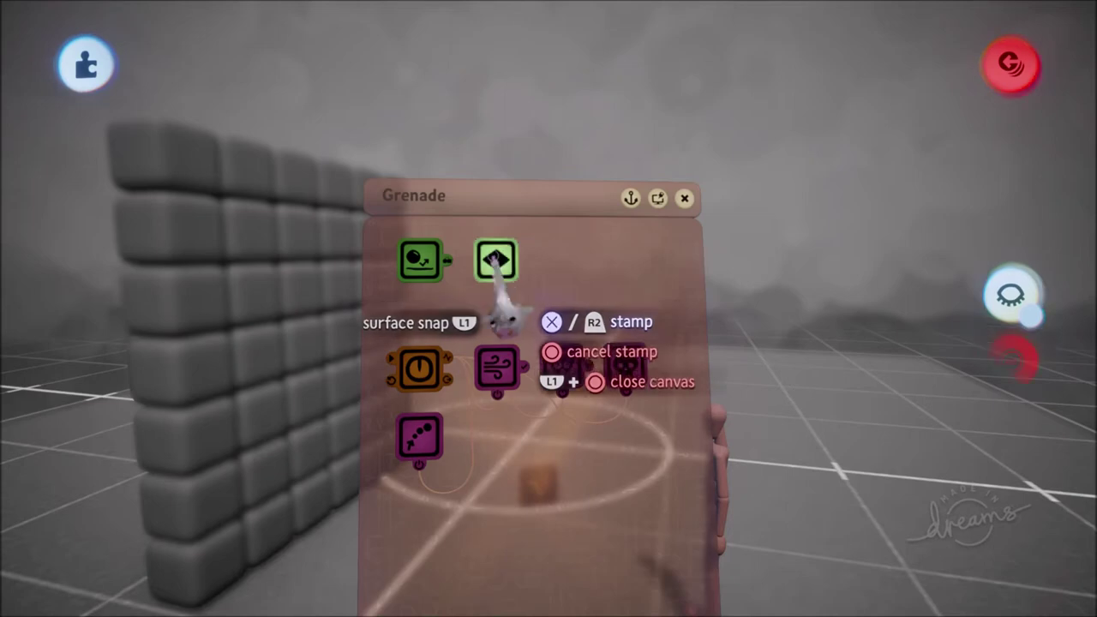
left_click(495, 259)
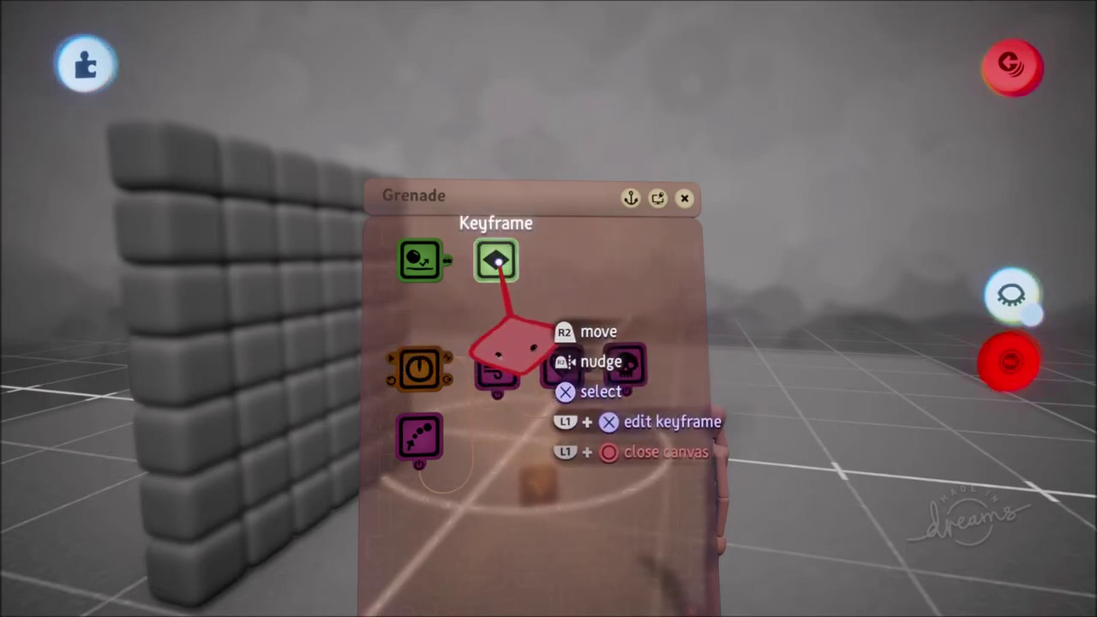
Record the grenade sculpture with Moveable off and Ignore Gravity on in the keyframe, and end the recording.
middle_click_drag(505, 264, 520, 395)
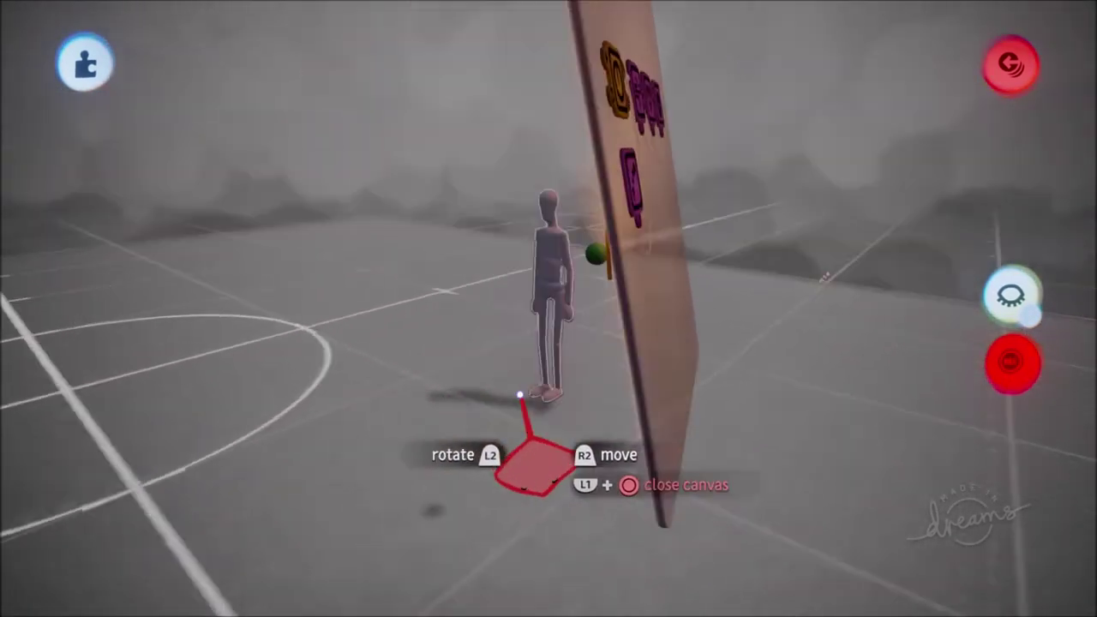
mouse_move(533, 467)
left_mouse_down()
mouse_move(561, 393)
mouse_move(559, 361)
left_mouse_up()
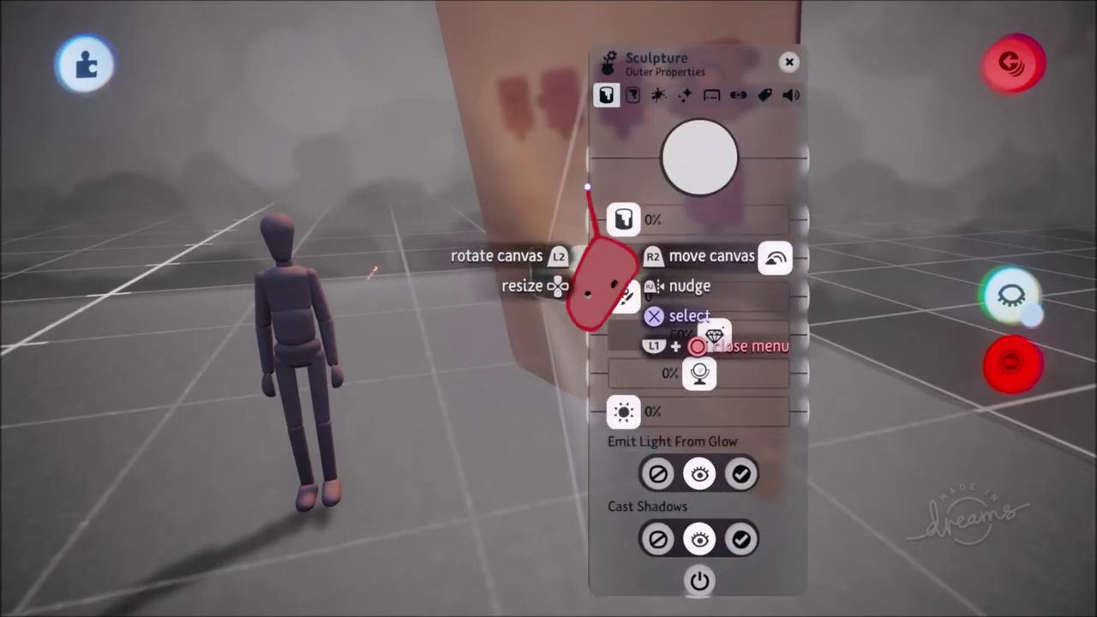
left_click(711, 96)
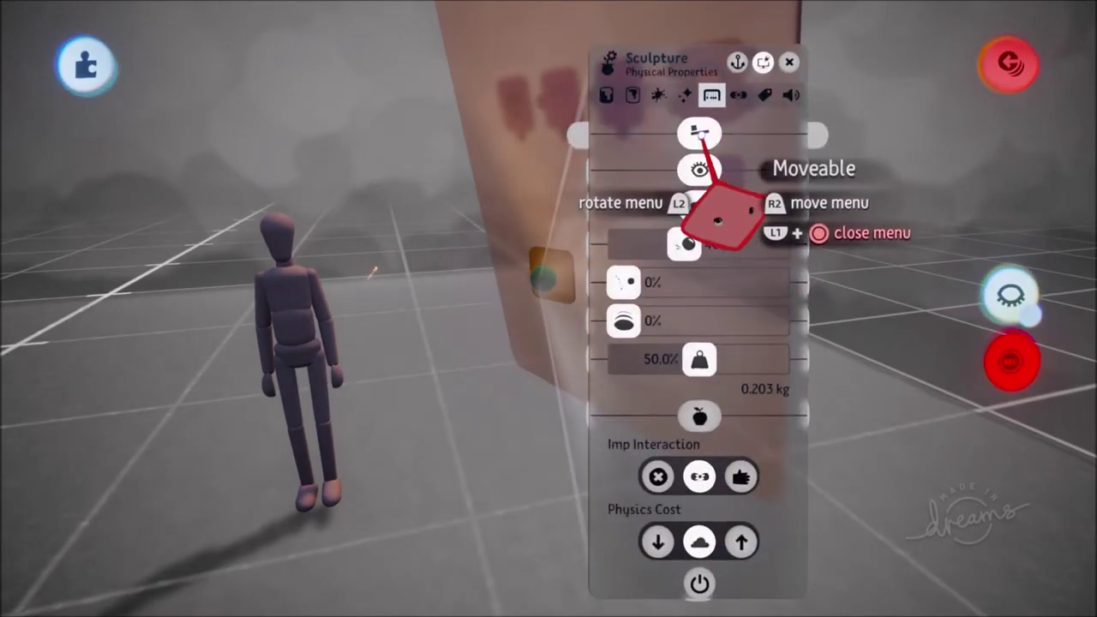
left_click(703, 138)
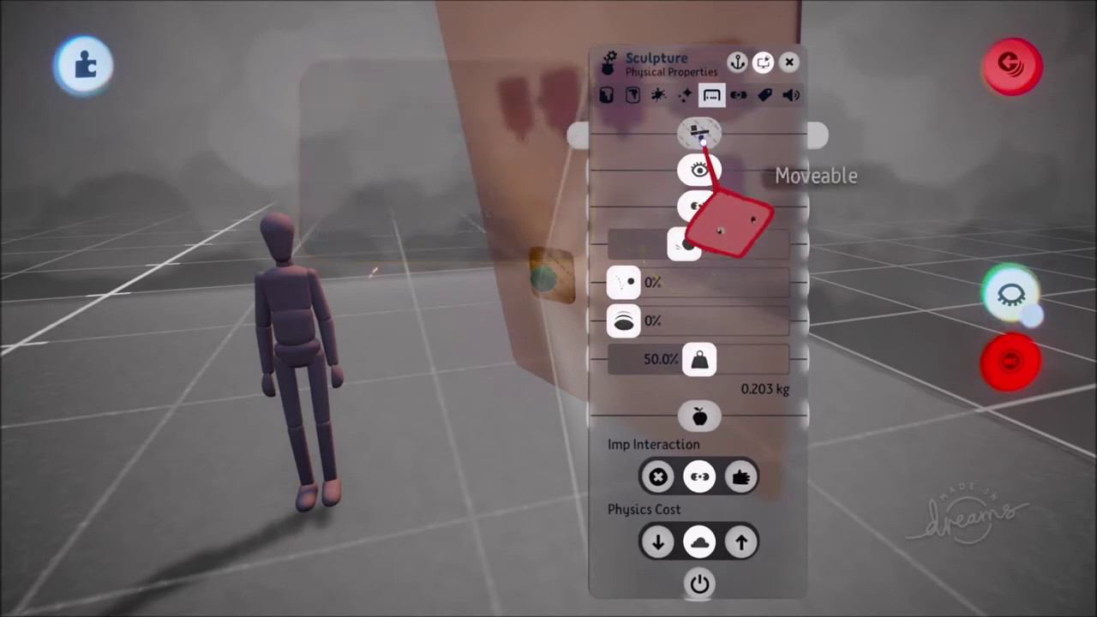
left_click_drag(728, 224, 719, 501)
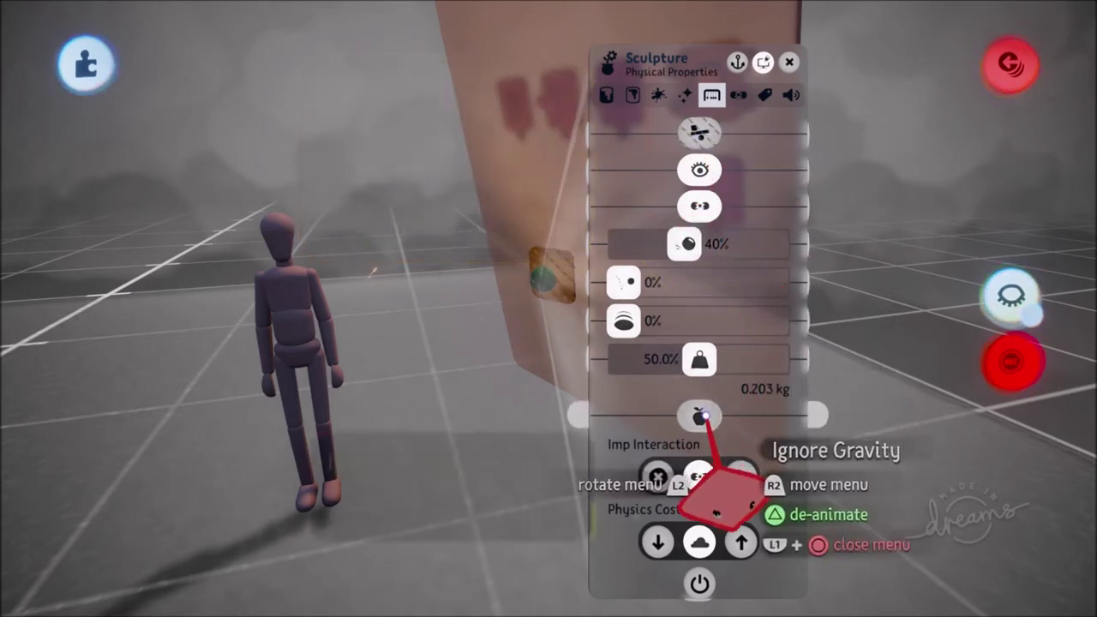
left_click(704, 416)
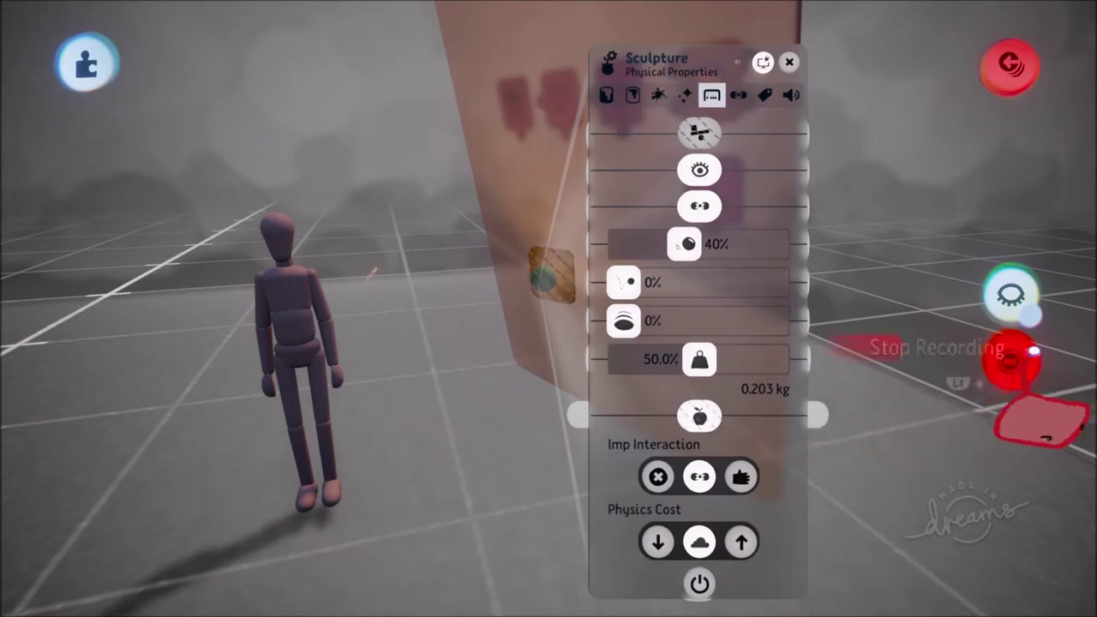
left_click(1004, 368)
key("Escape")
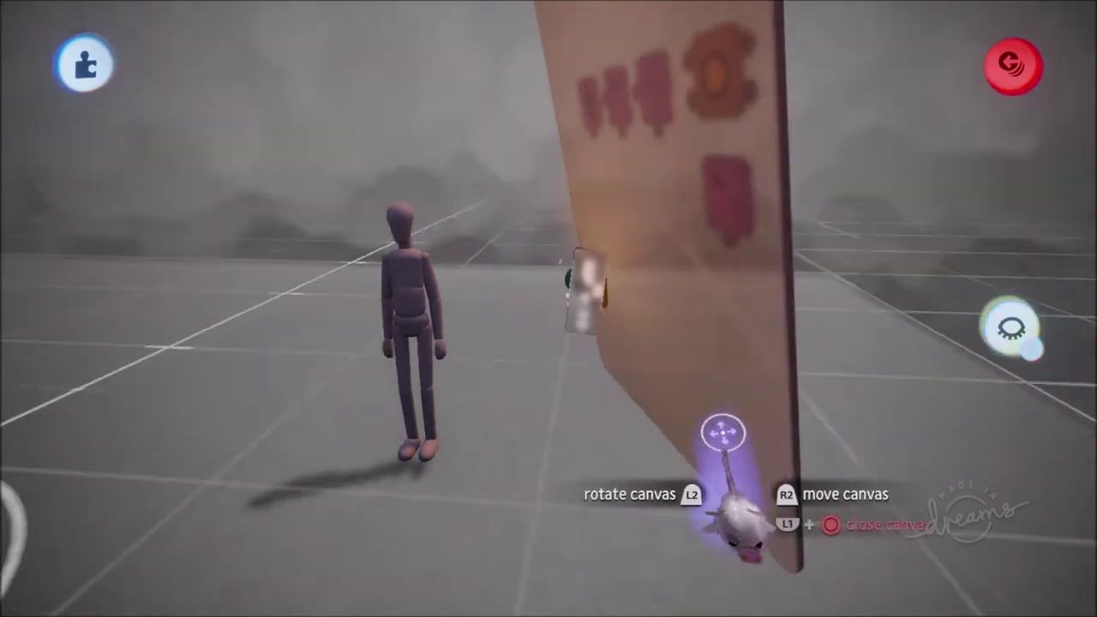
Wire the Impact Sensor's touch and Bumps outputs to the keyframe's power input.
middle_click_drag(722, 432, 597, 253)
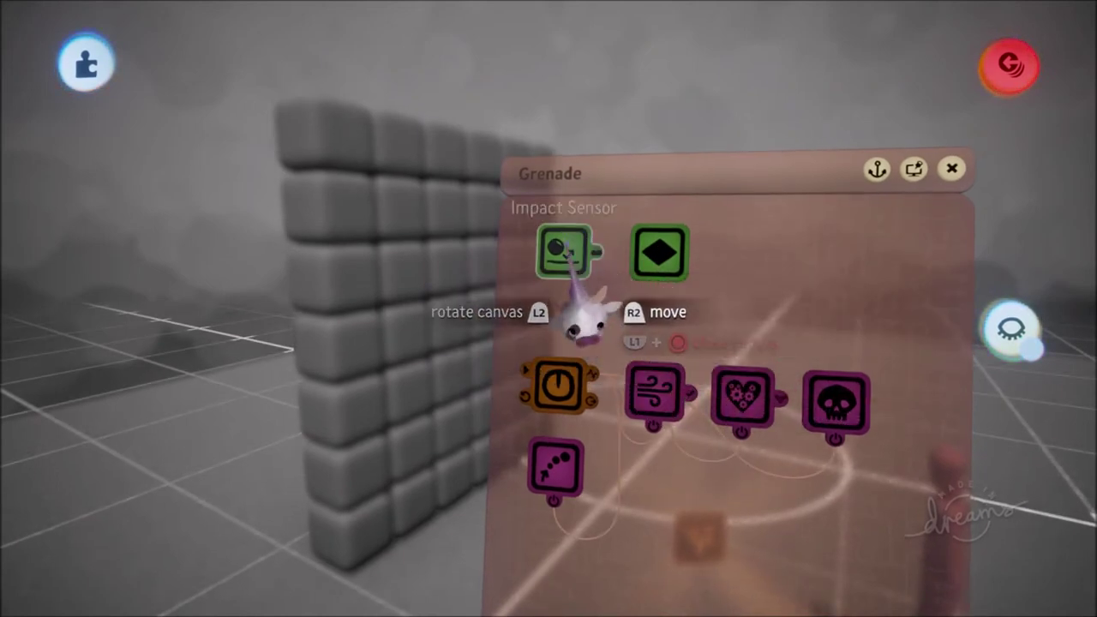
left_click(565, 251)
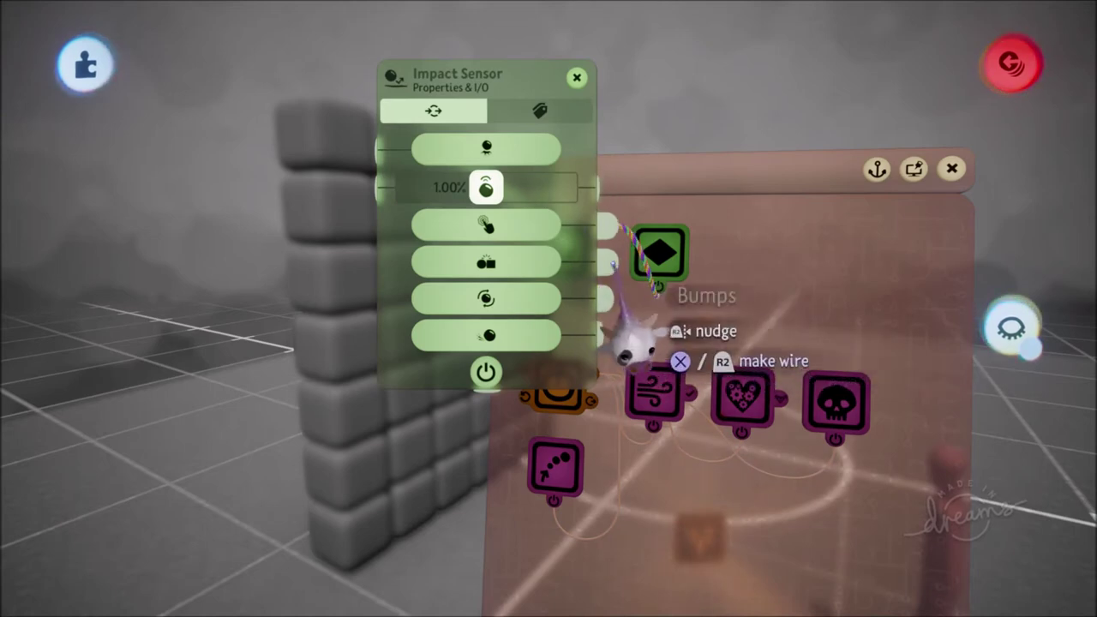
left_click_drag(611, 265, 658, 295)
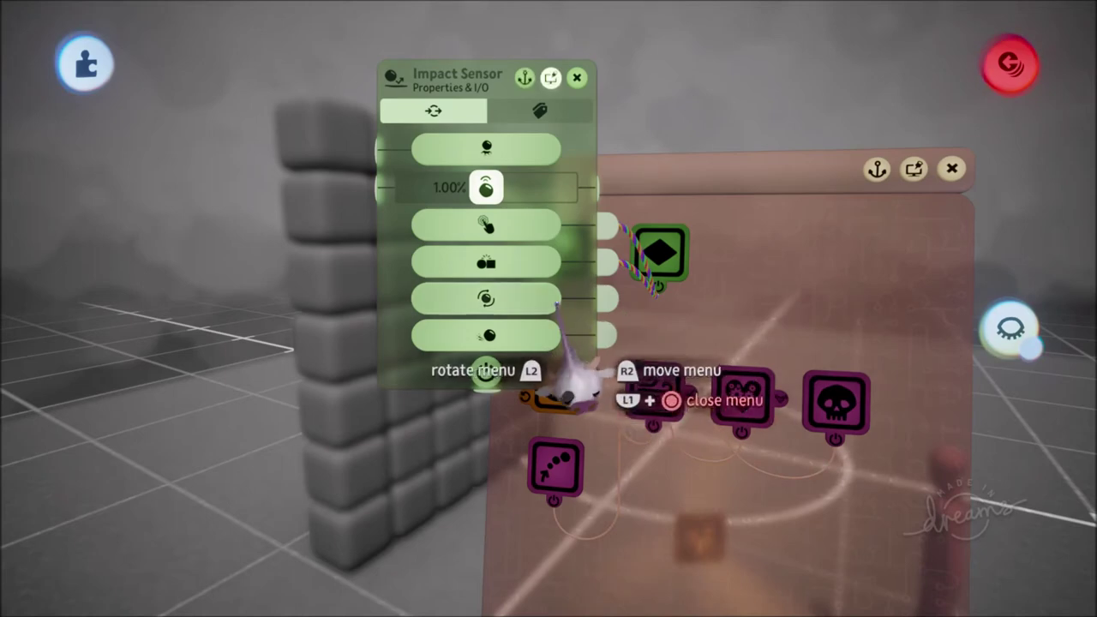
key("Escape")
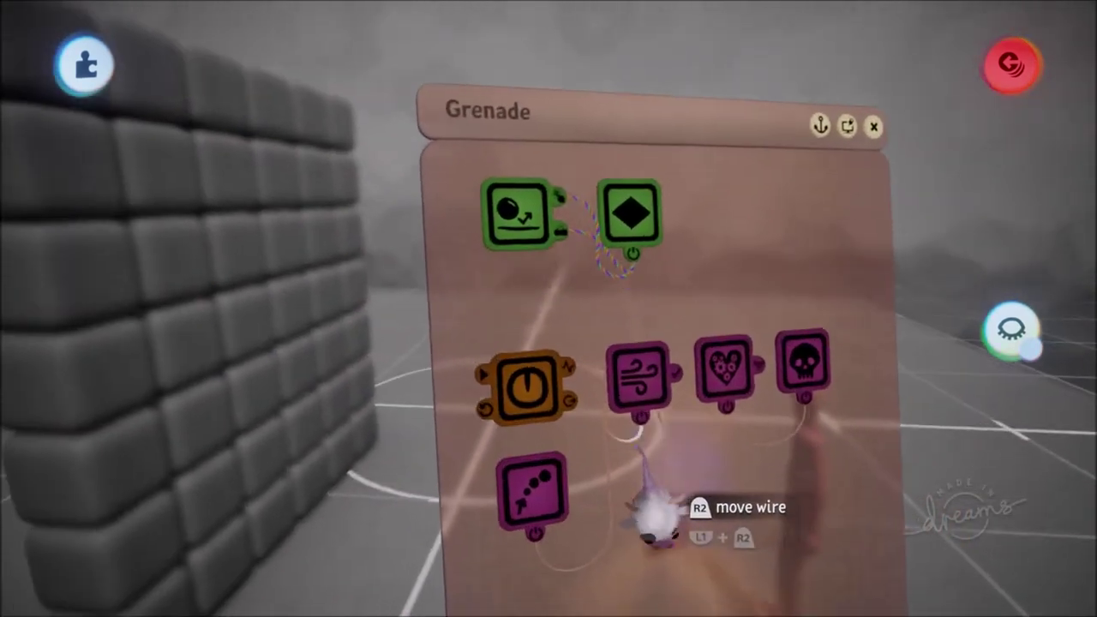
Open the keyframe's properties and turn on Keep Changes.
middle_click_drag(639, 447, 617, 424)
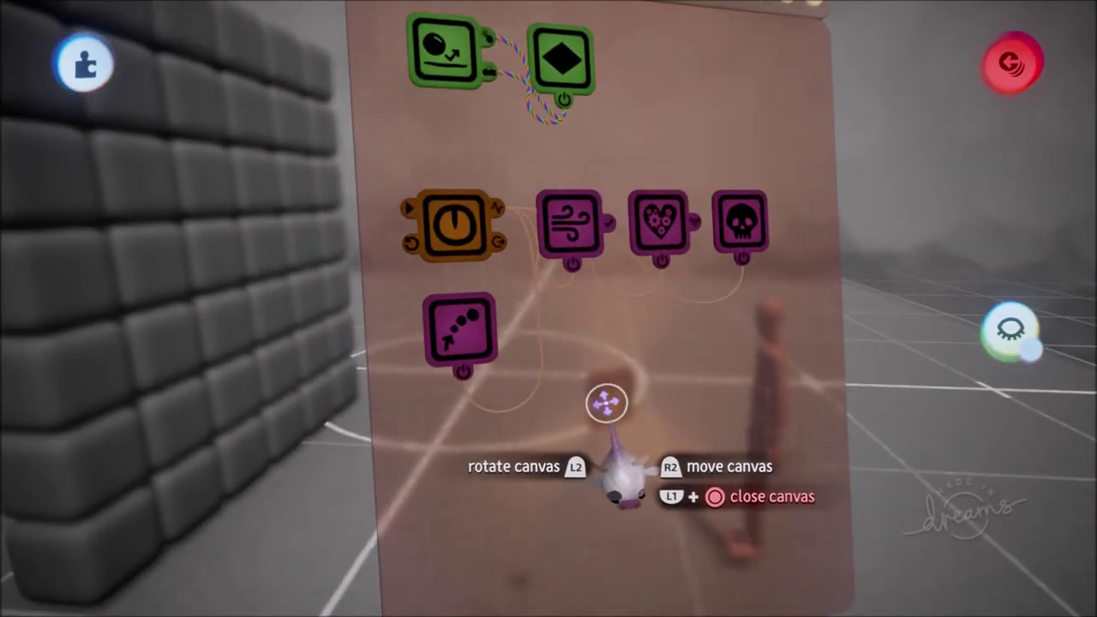
middle_click_drag(600, 387, 604, 443)
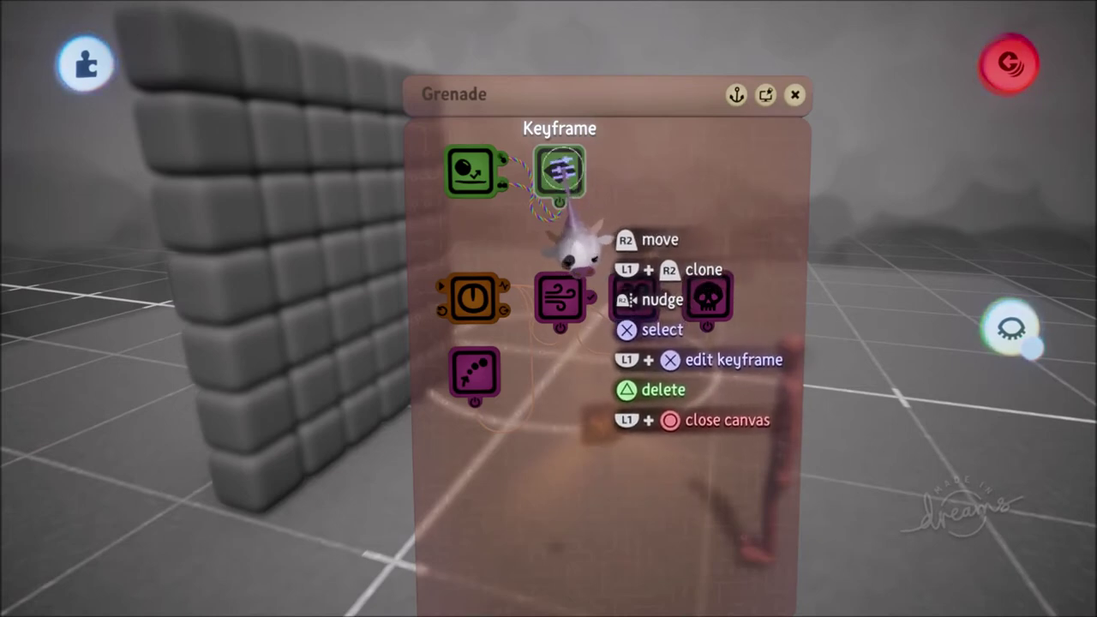
left_click(559, 175)
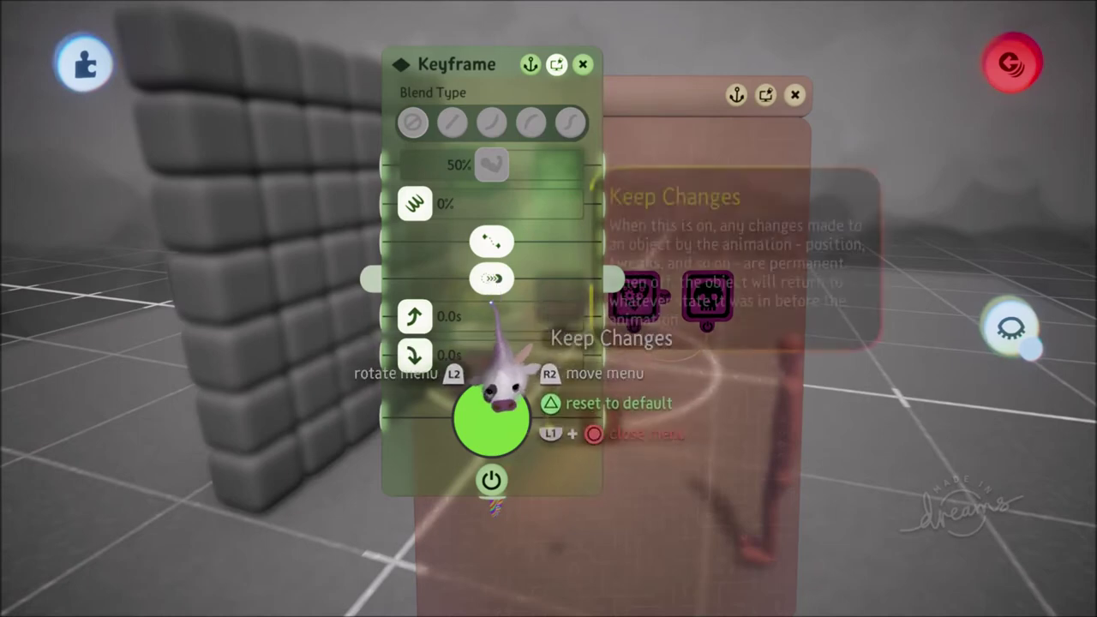
Close the keyframe's properties, play-test the sticking grenade, and return the scene to edit mode.
key("Escape")
middle_click_drag(583, 392, 548, 446)
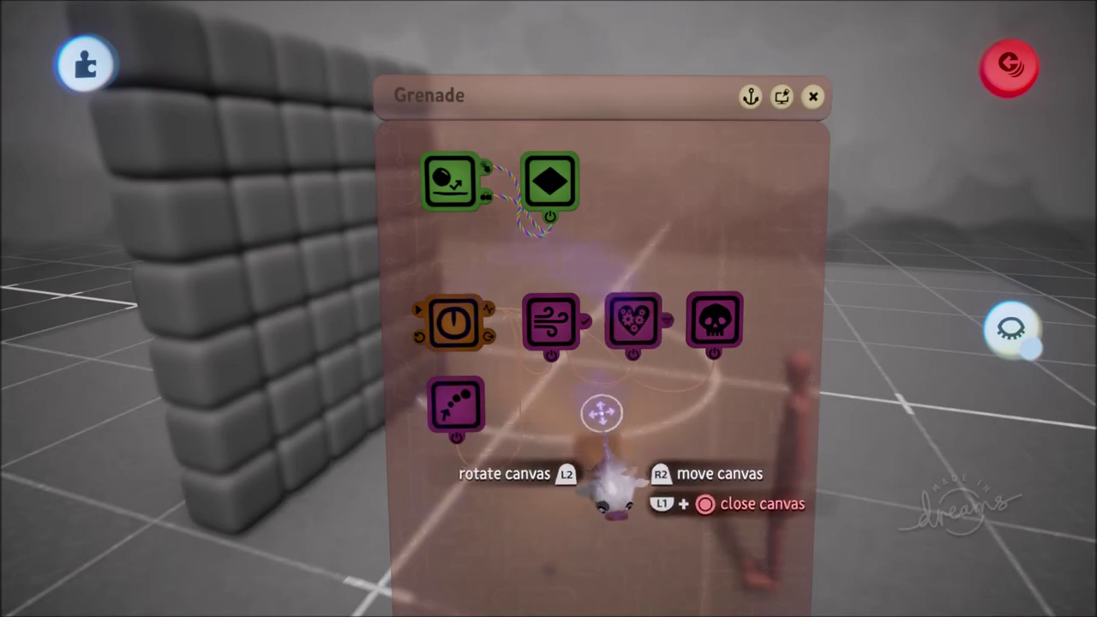
key("Escape")
left_click(309, 432)
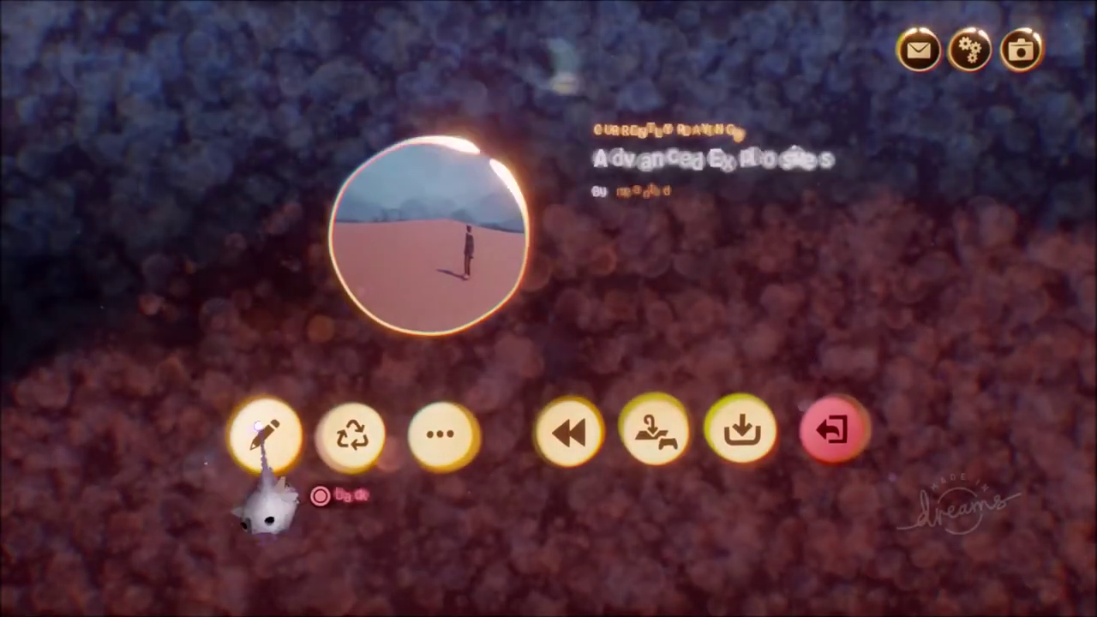
left_click(262, 432)
key("Escape")
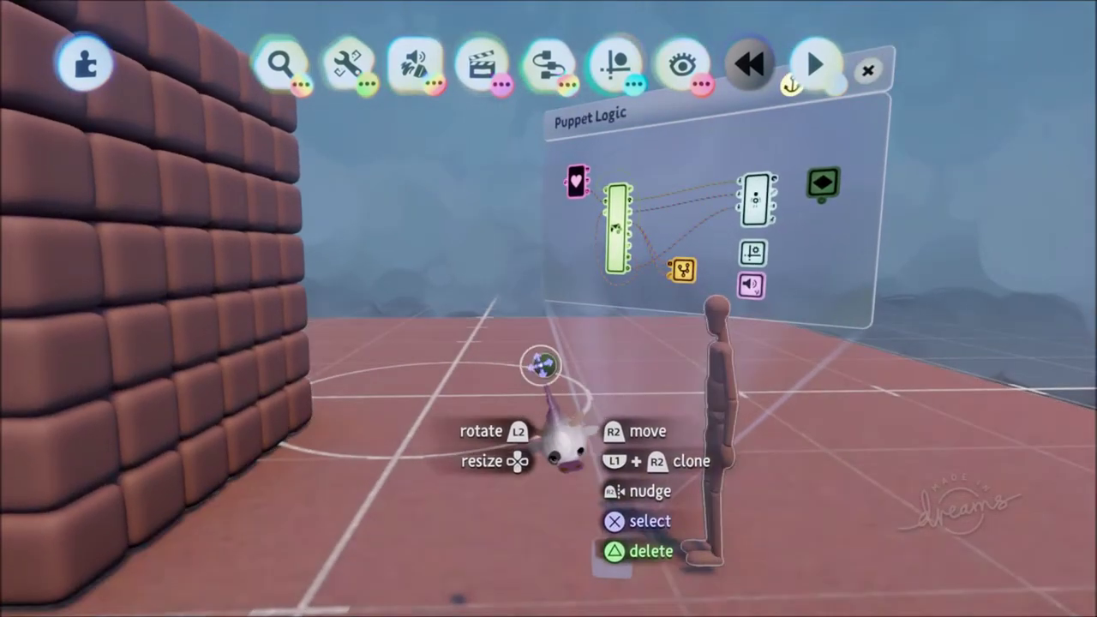
Add a Controller Sensor to the Grenade microchip and delete the timer.
left_click(541, 365)
left_click(548, 365)
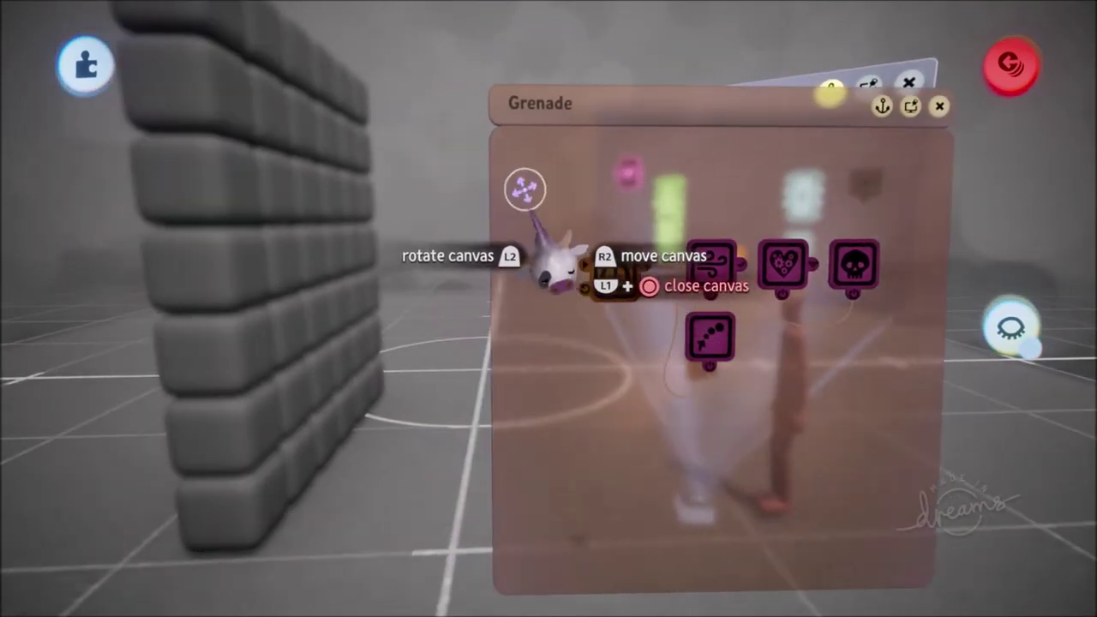
left_click(549, 65)
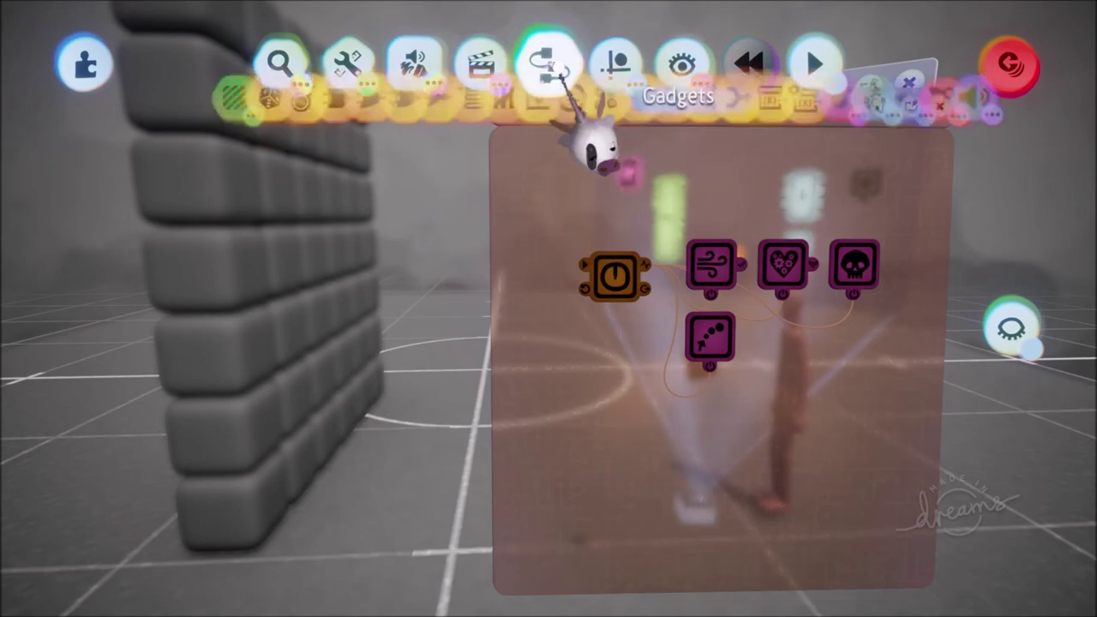
key("Escape")
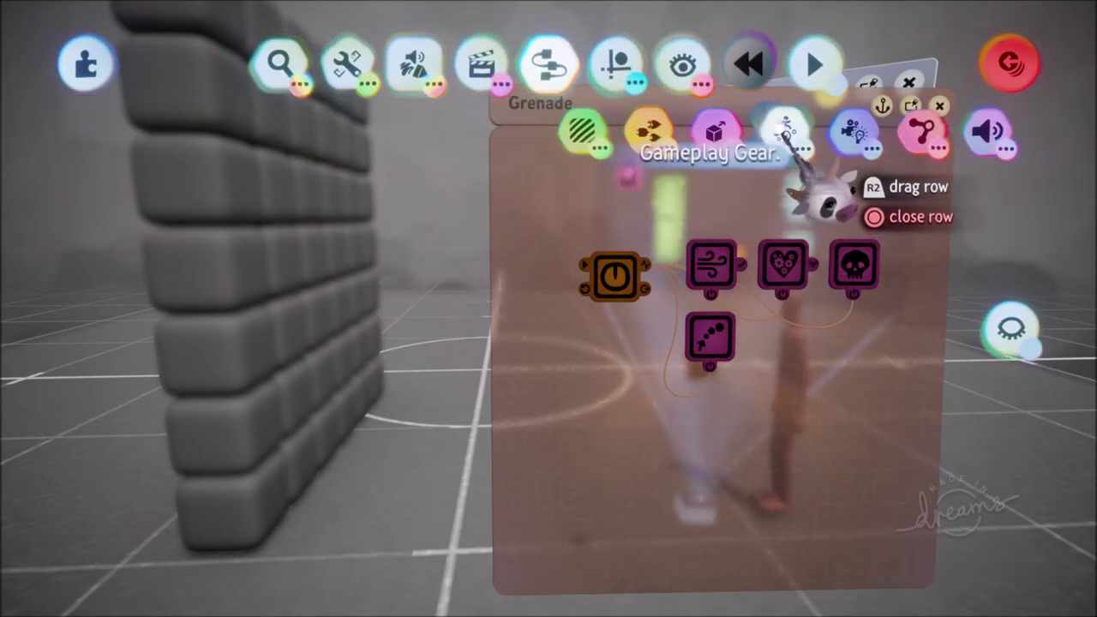
left_click(786, 139)
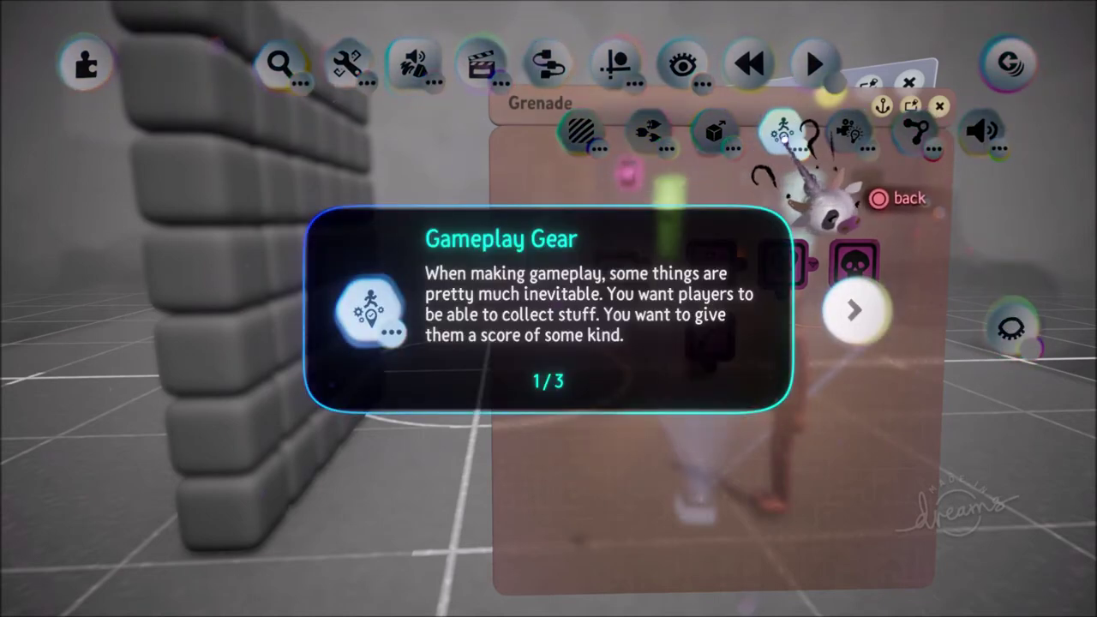
key("Escape")
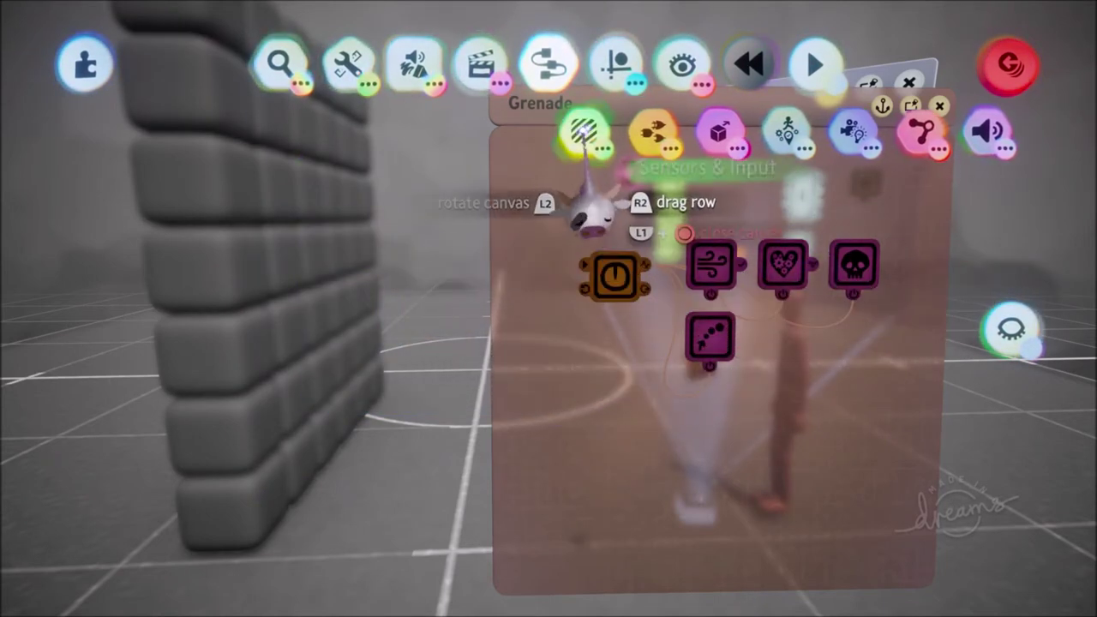
left_click(583, 129)
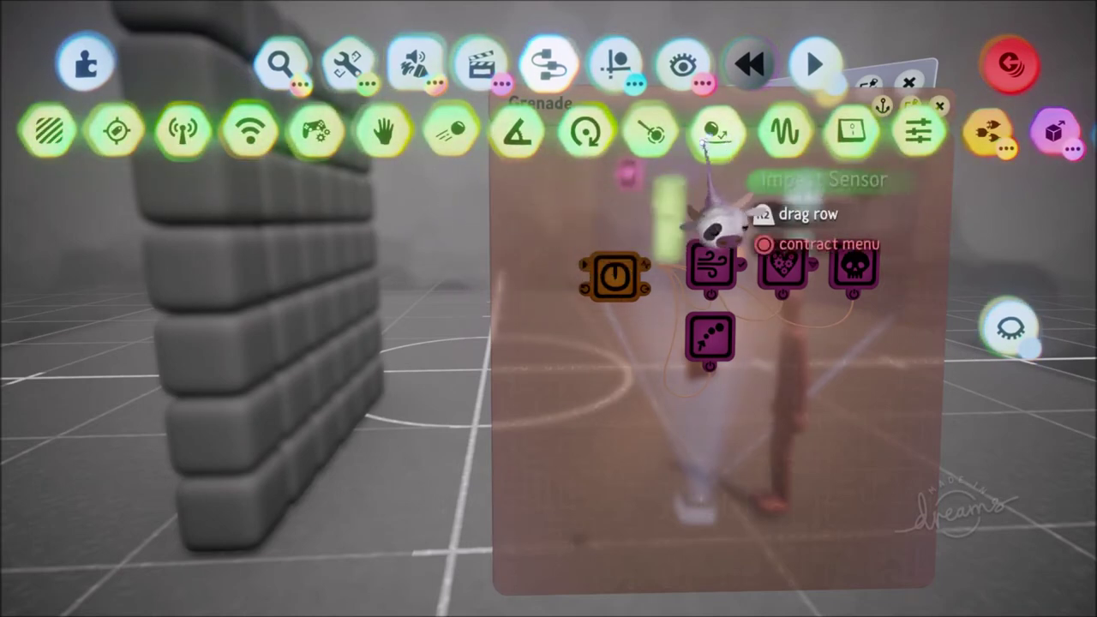
left_click(310, 129)
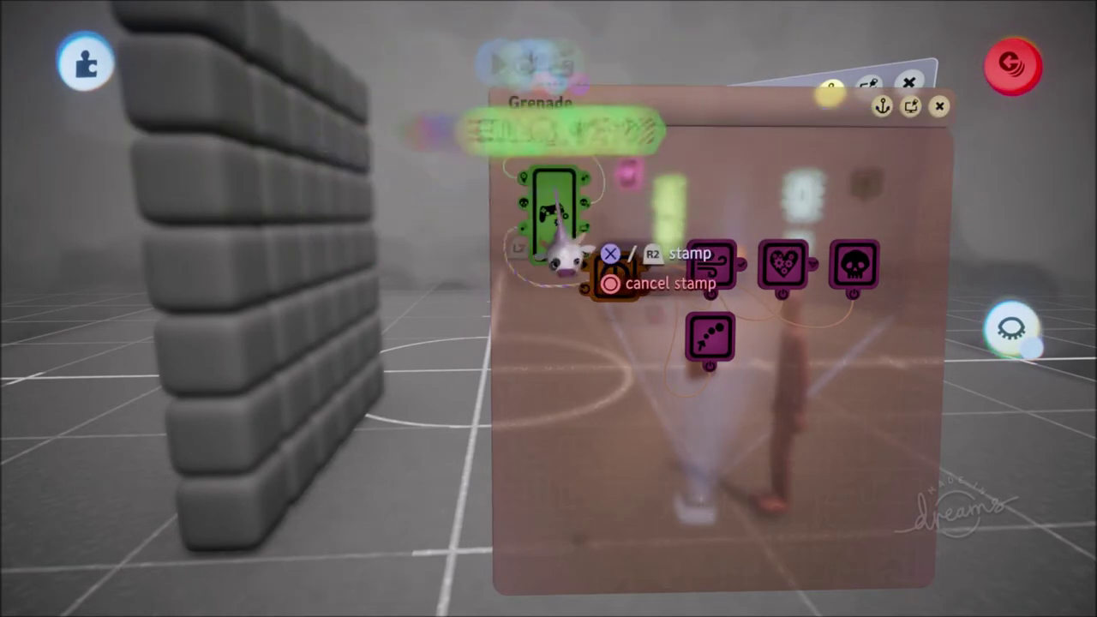
left_click(559, 245)
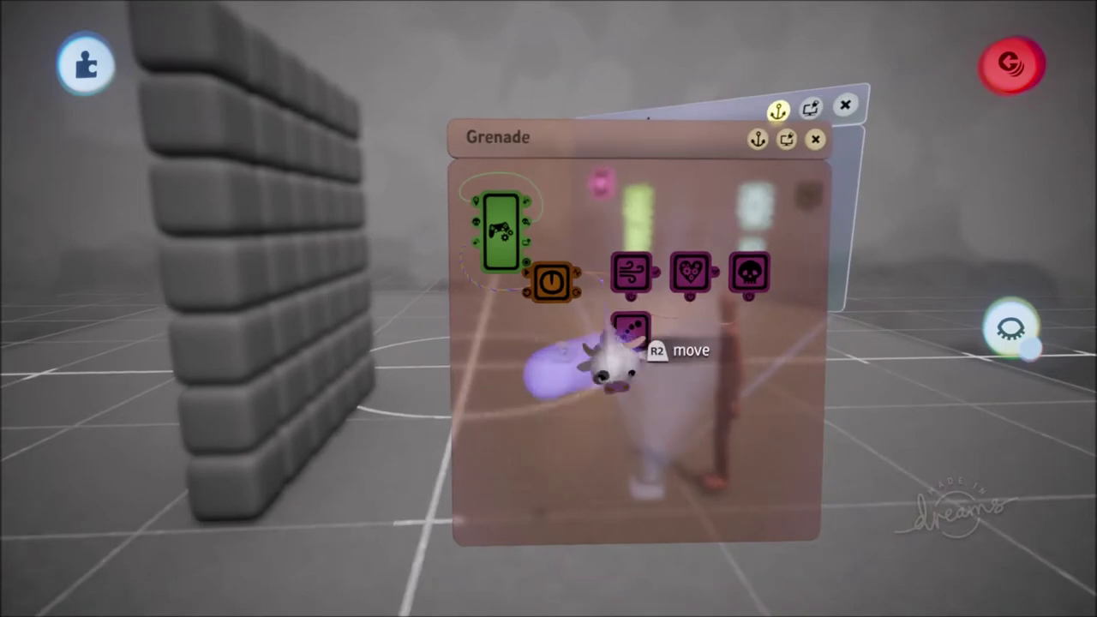
key("Delete")
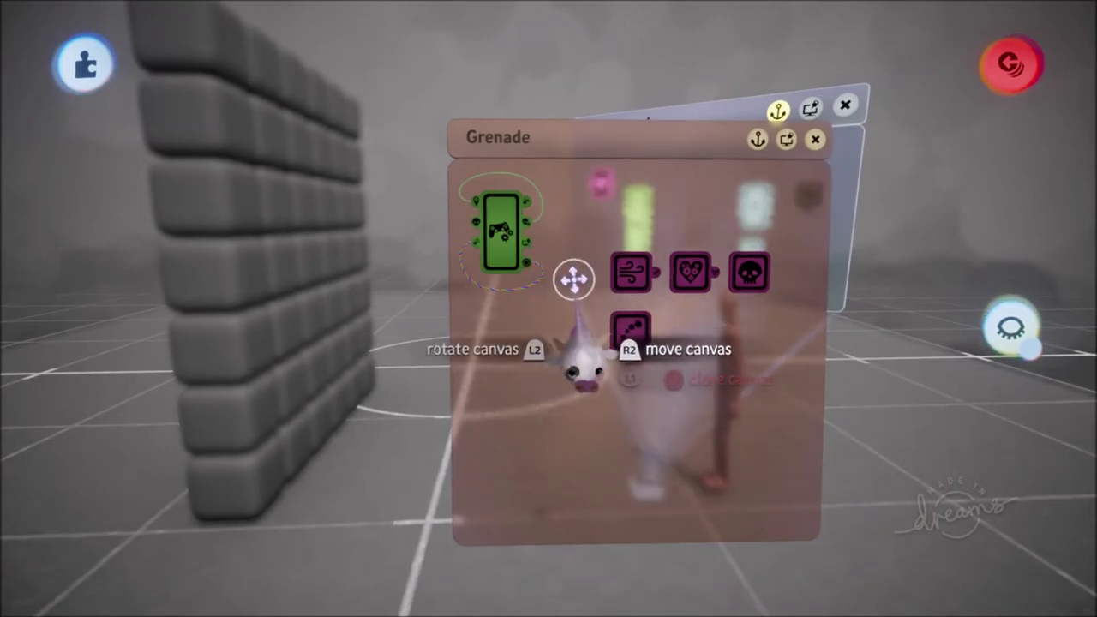
Set the Controller Sensor's Possession Mode to Remote Controllable and wire its triangle output to the Force Applier, health, destroyer and emitter gadgets.
left_click(496, 227)
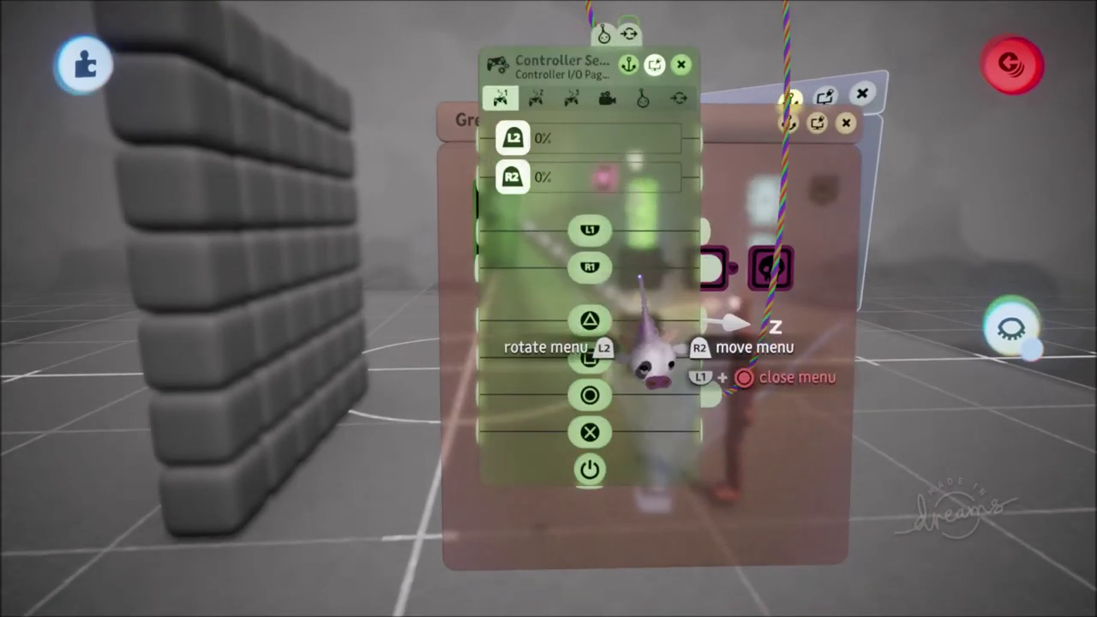
left_click_drag(640, 360, 436, 443)
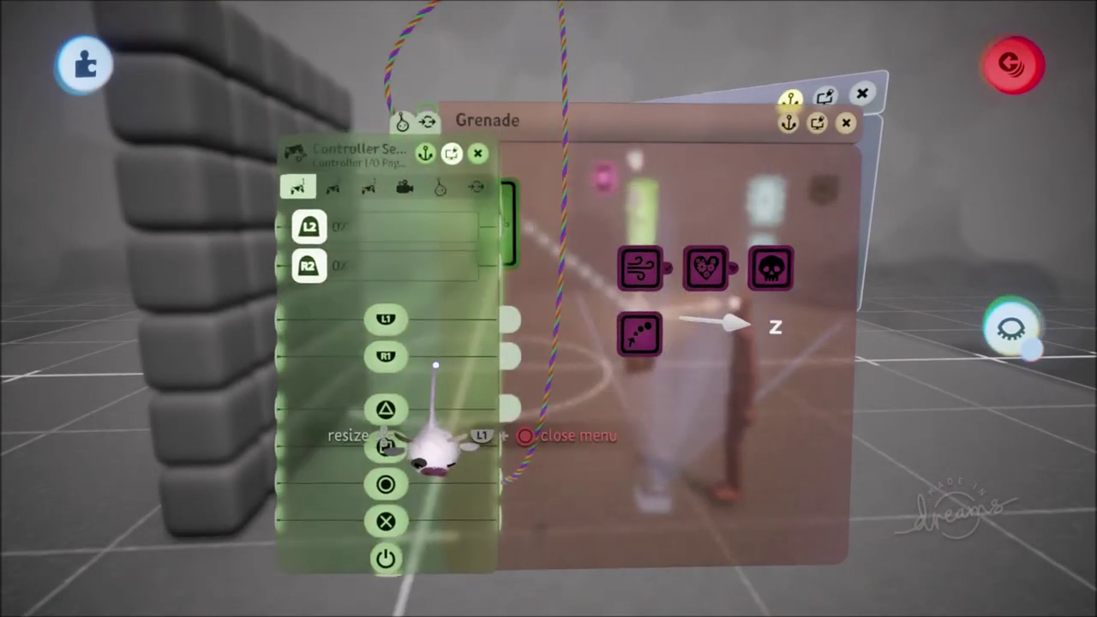
left_click(445, 188)
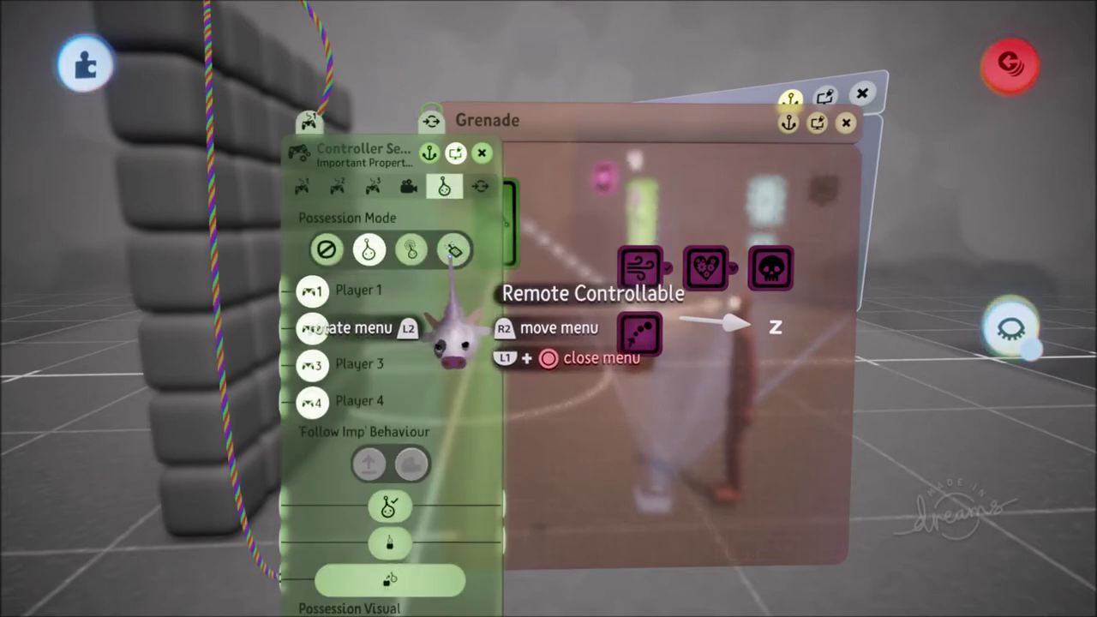
left_click(450, 249)
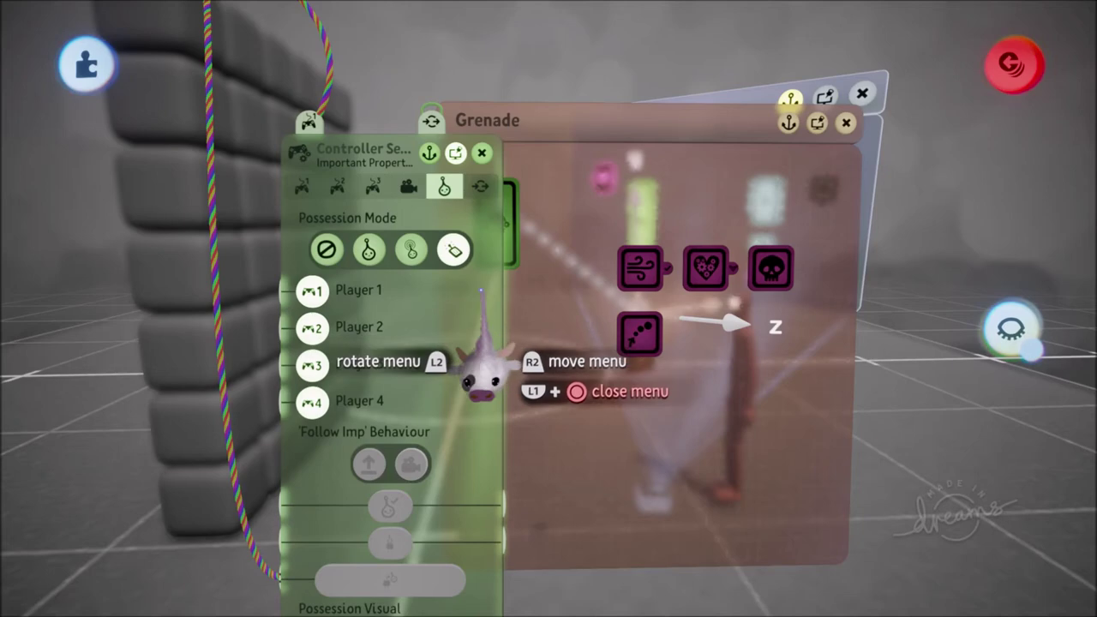
key("Escape")
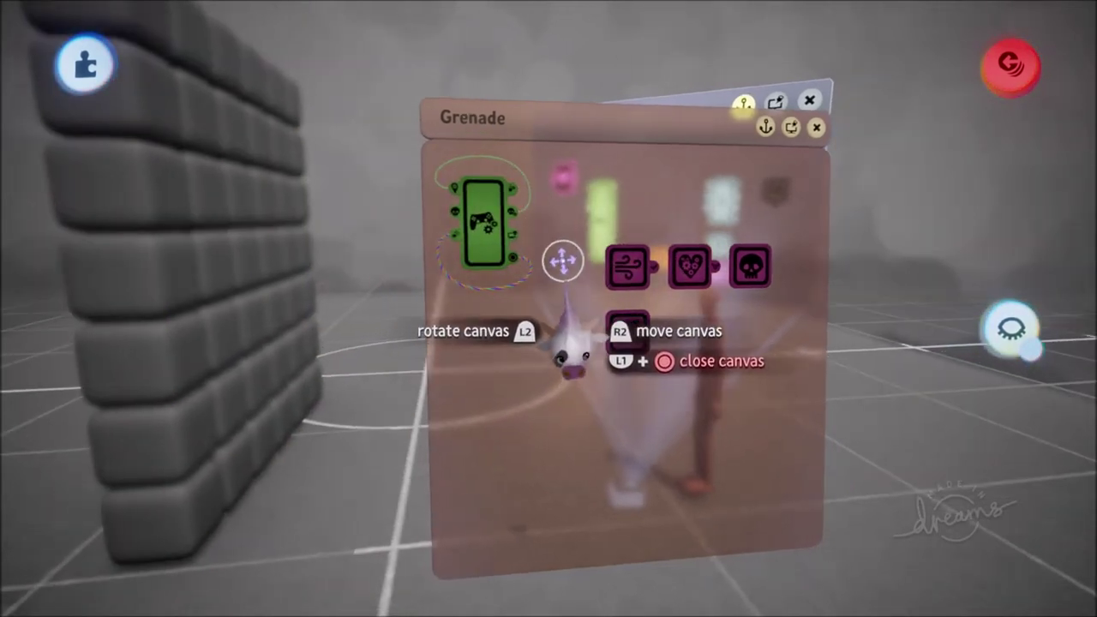
left_click(495, 266)
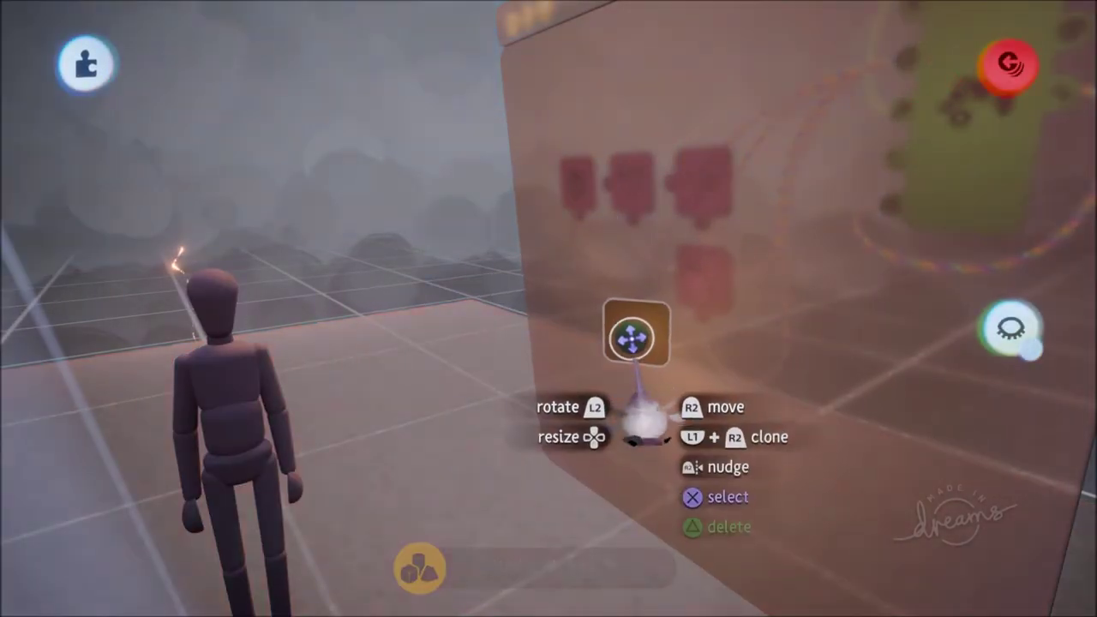
Examine the Bounce setting in the grenade sculpture's physical properties.
left_click(635, 416)
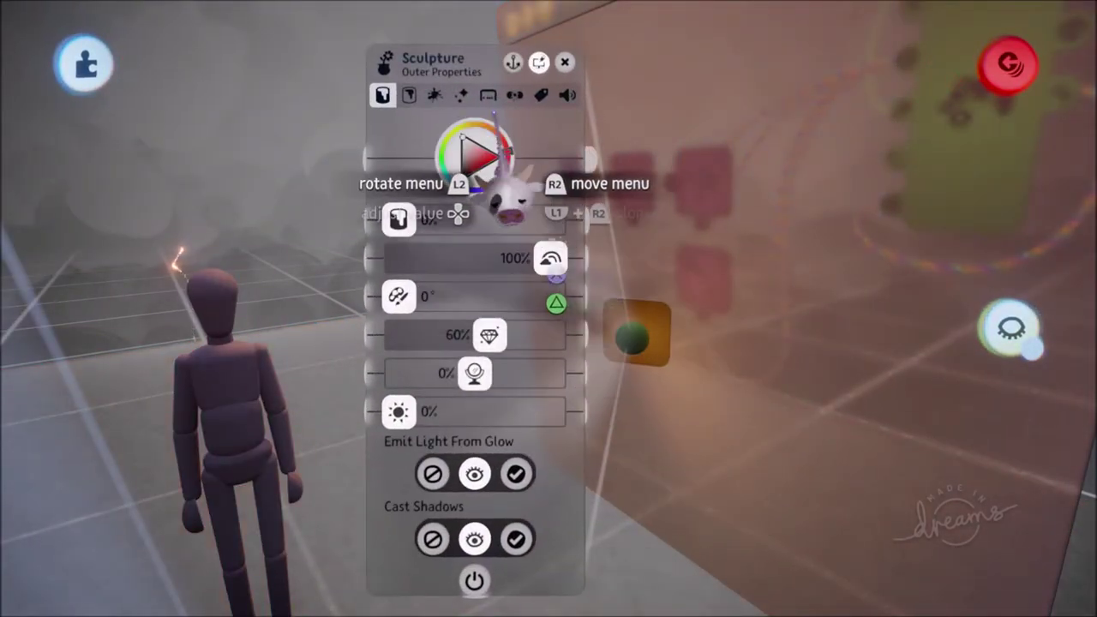
left_click(489, 96)
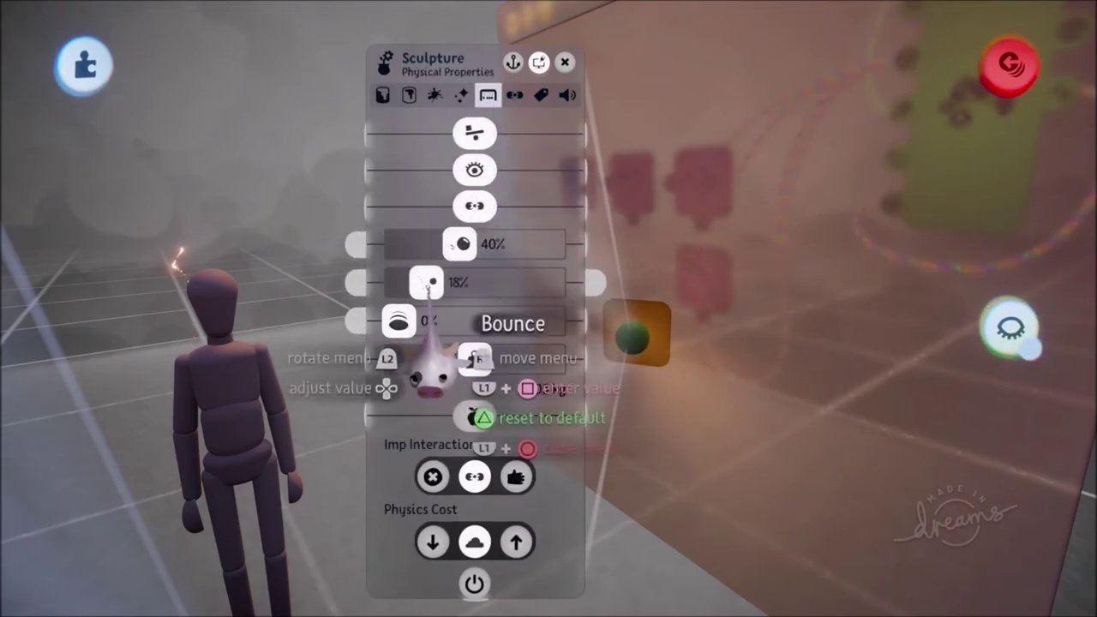
key("Escape")
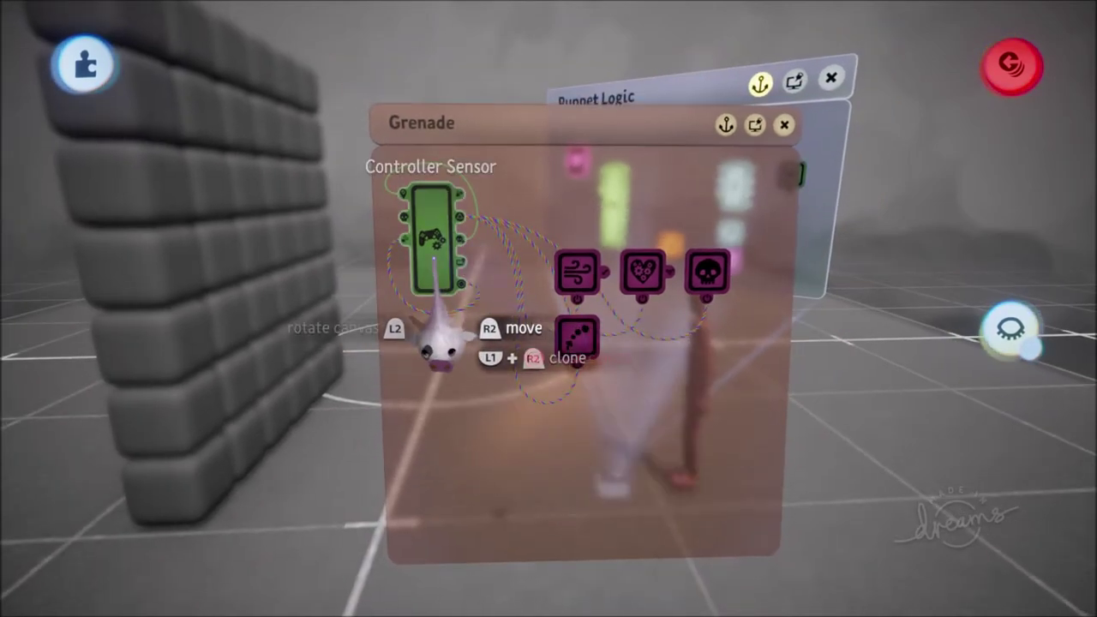
Play-test detonating the grenade by controller and return to editing the Grenade microchip.
key("Escape")
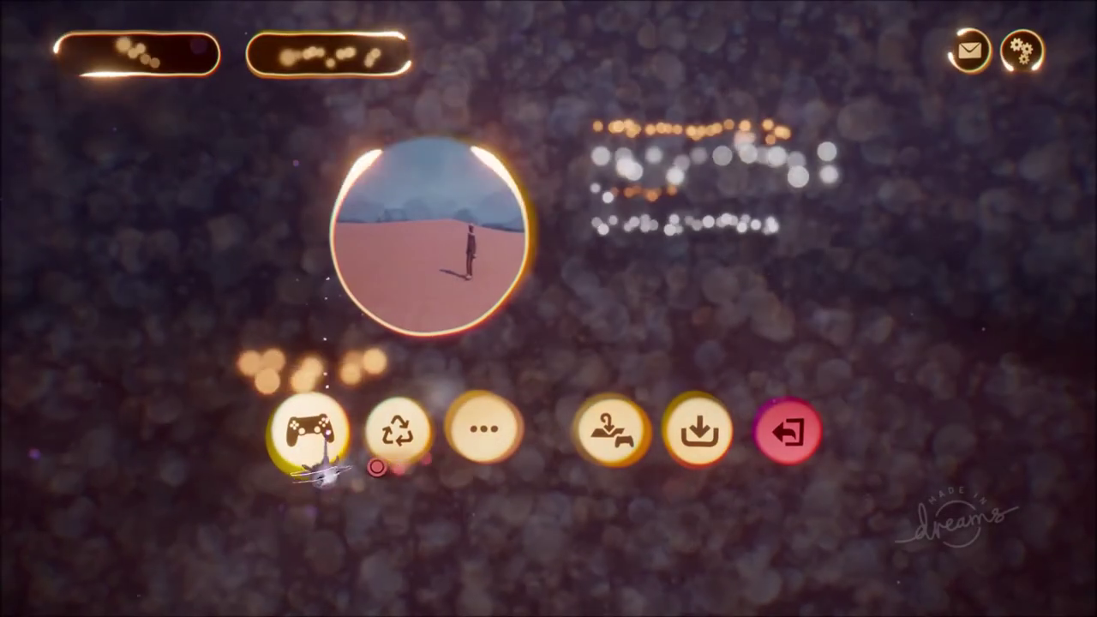
left_click(314, 438)
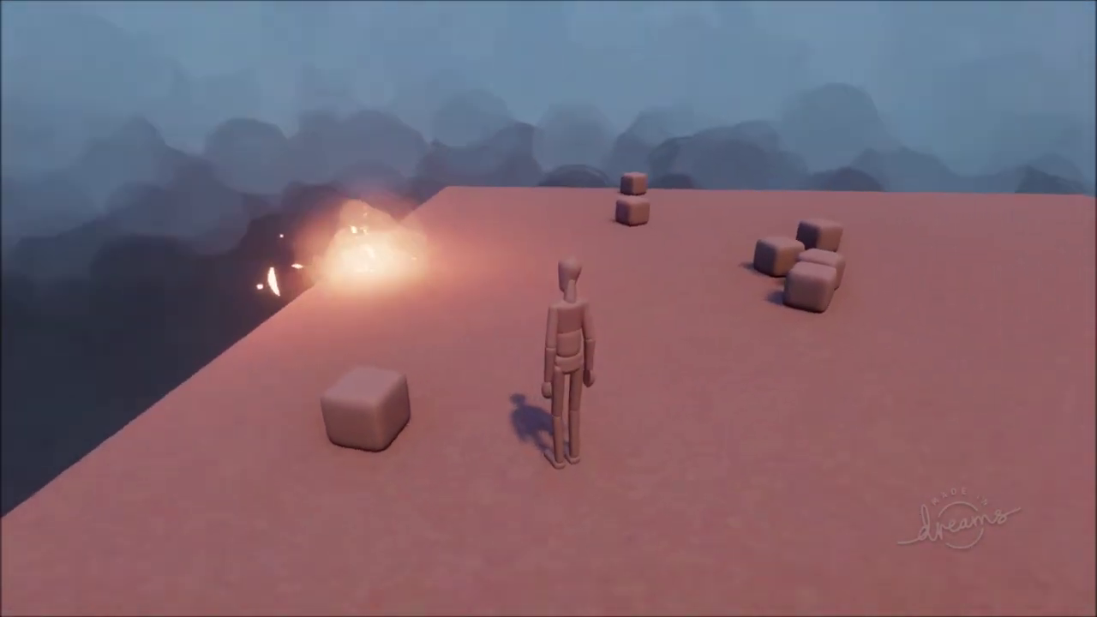
key("Escape")
left_click(265, 430)
left_click(266, 432)
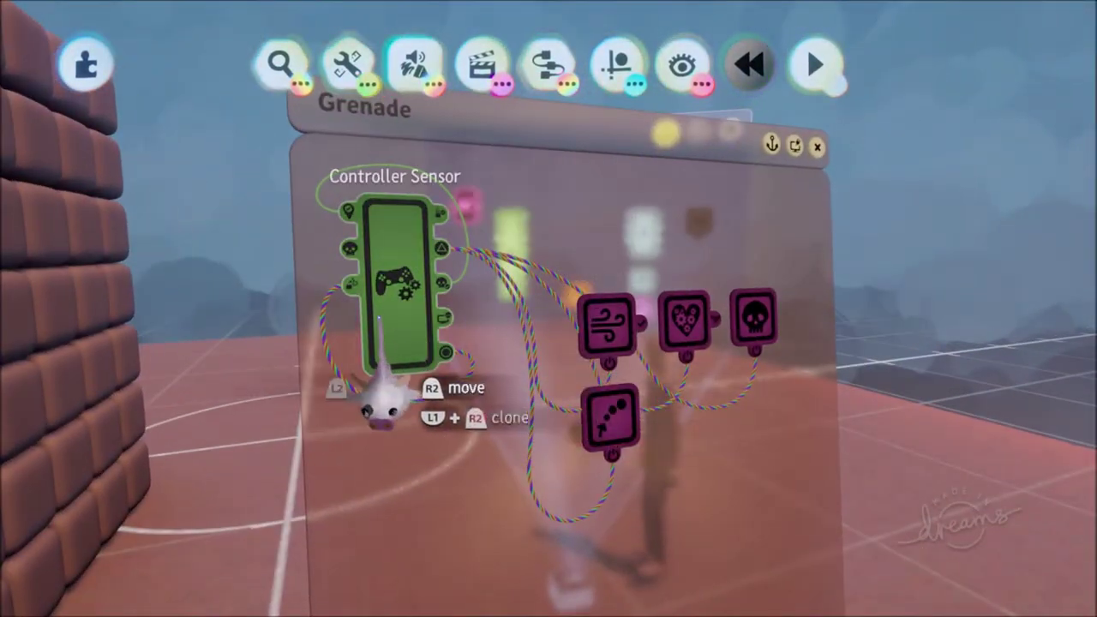
Check the Controller Sensor's possession properties and review the wiring in the Grenade microchip.
left_click(397, 305)
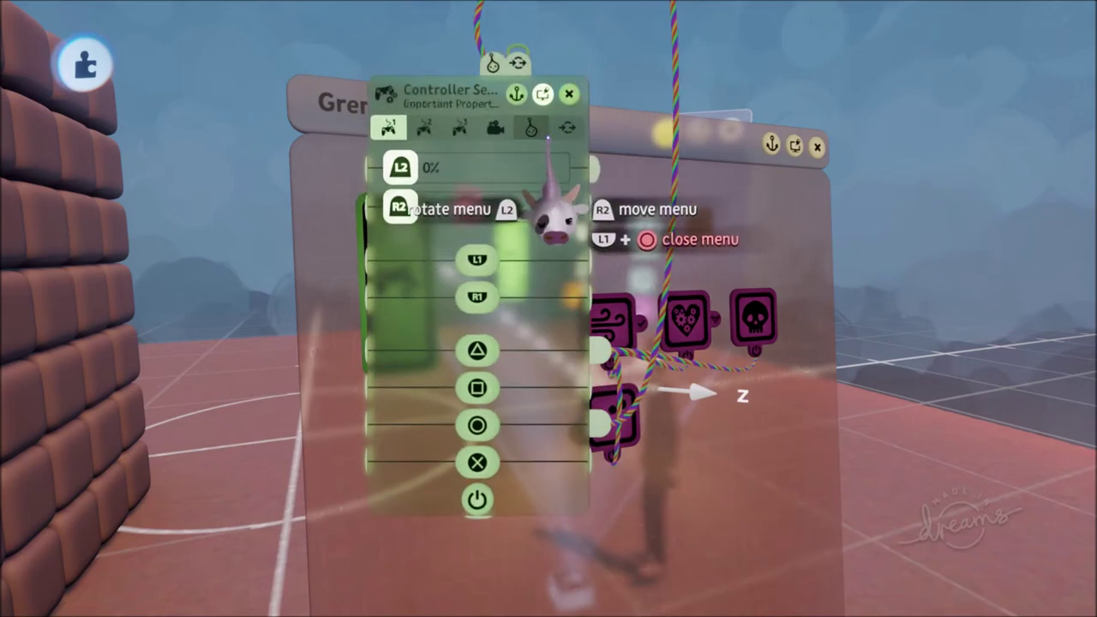
left_click(533, 129)
key("Escape")
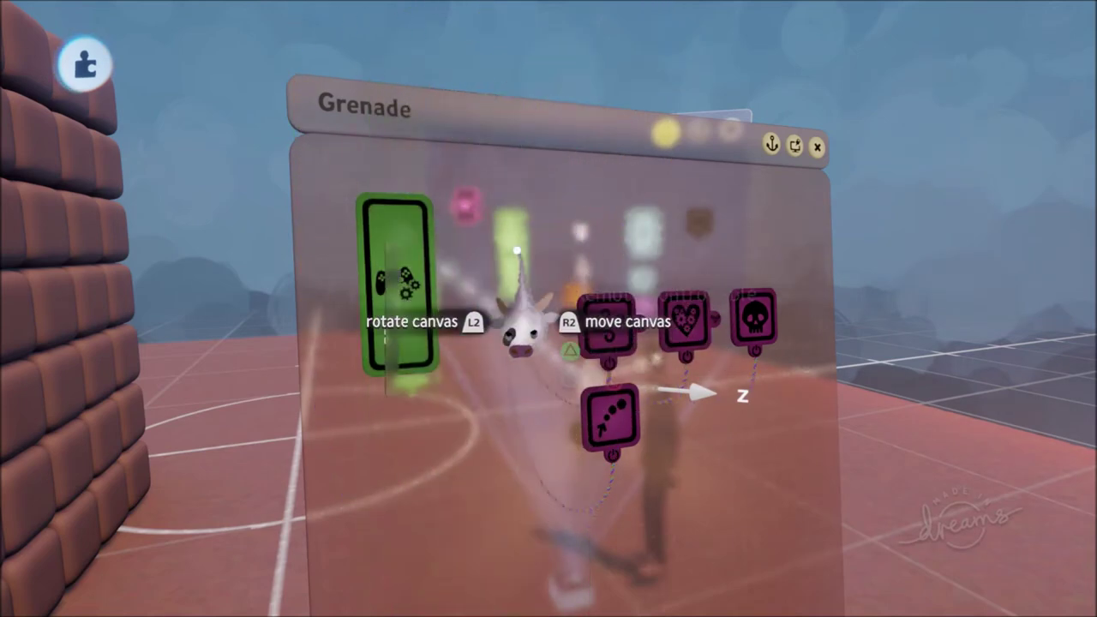
scroll(461, 330, "down", 4)
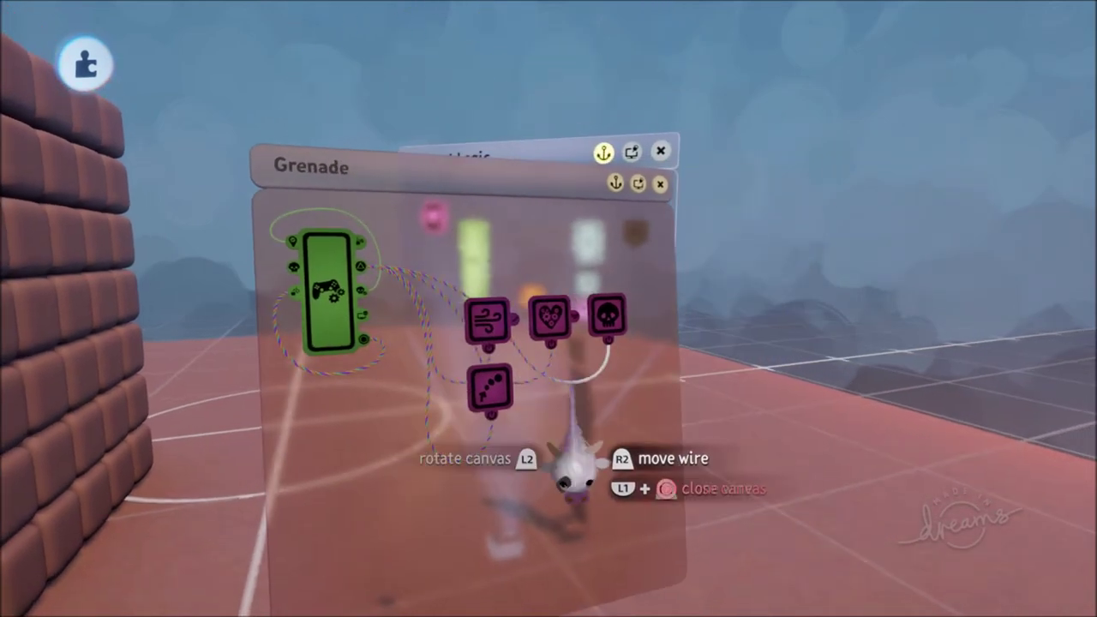
scroll(572, 432, "down", 2)
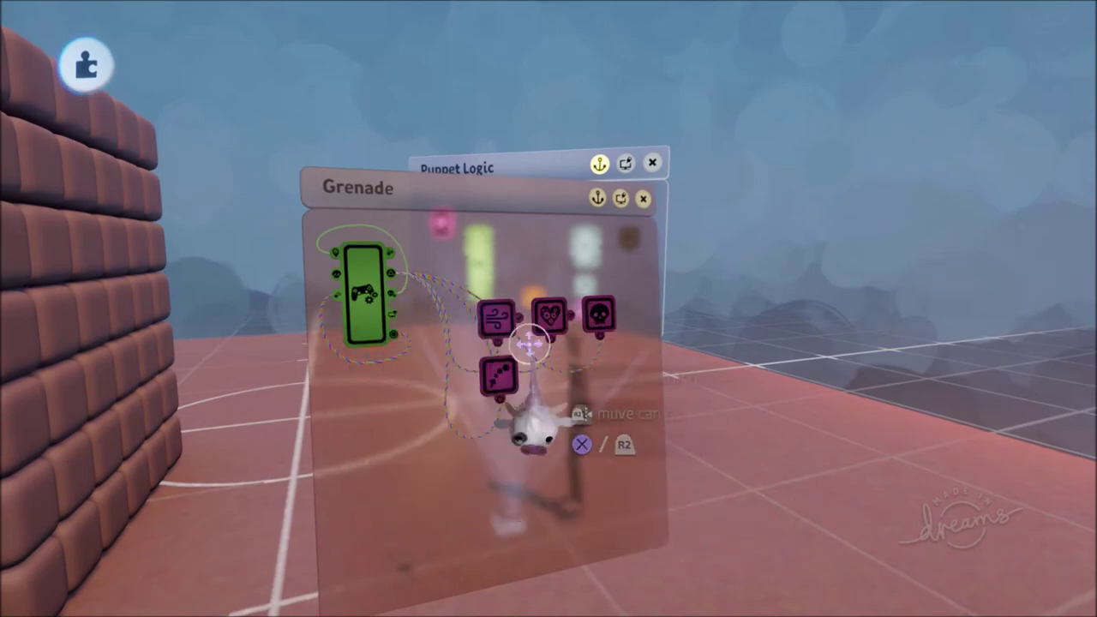
middle_click_drag(553, 423, 594, 438)
scroll(629, 448, "up", 3)
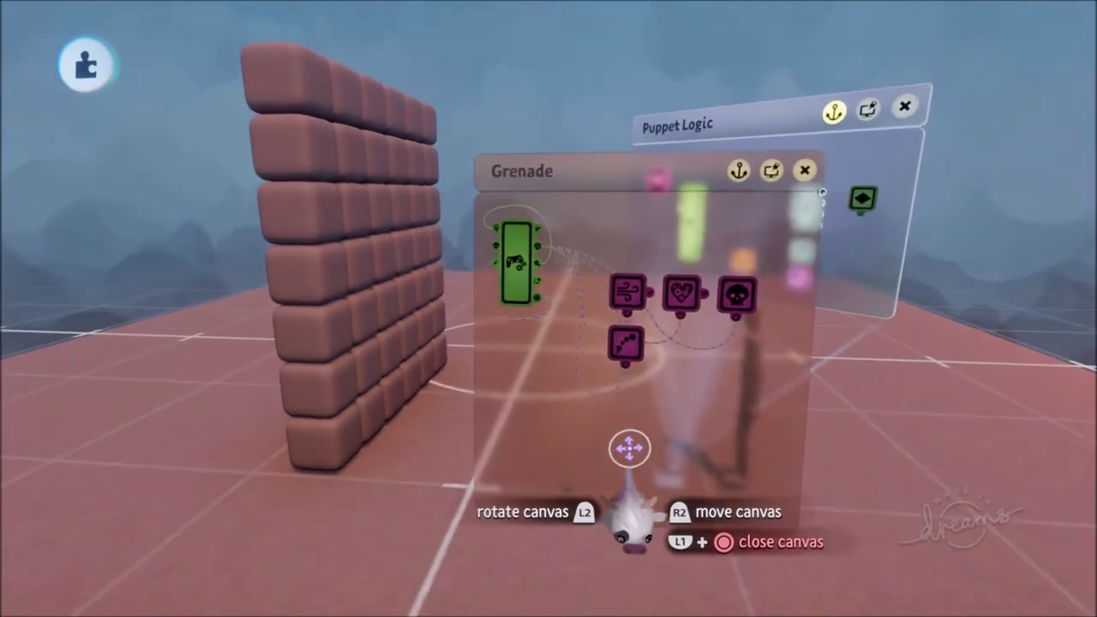
scroll(582, 390, "down", 3)
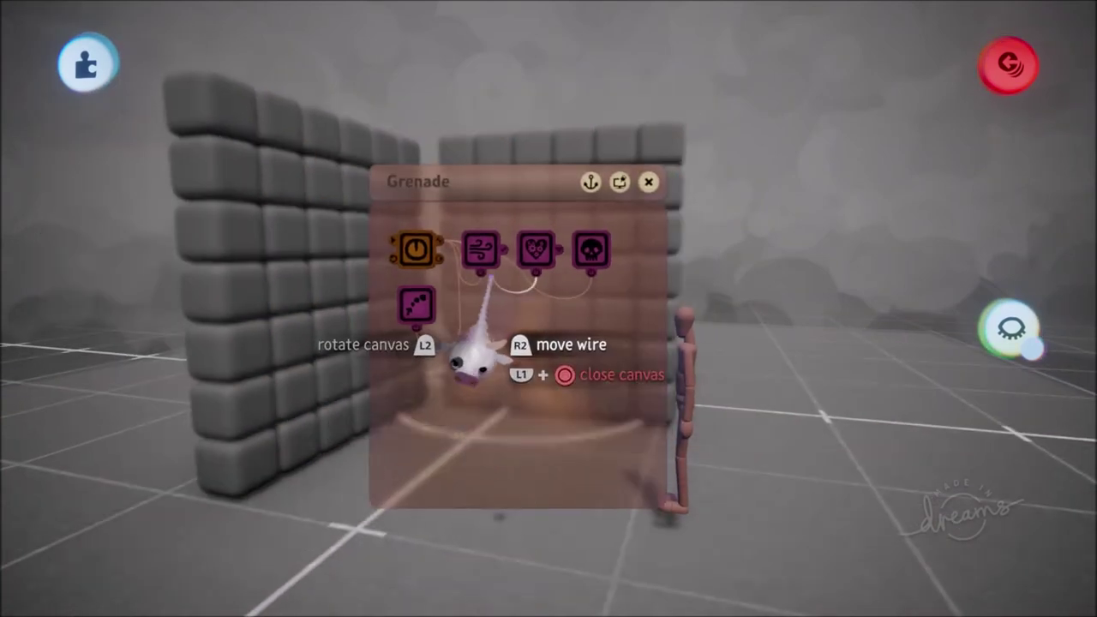
Set the Force Applier's Zone Size to 5.3 m and close its properties.
left_click(480, 254)
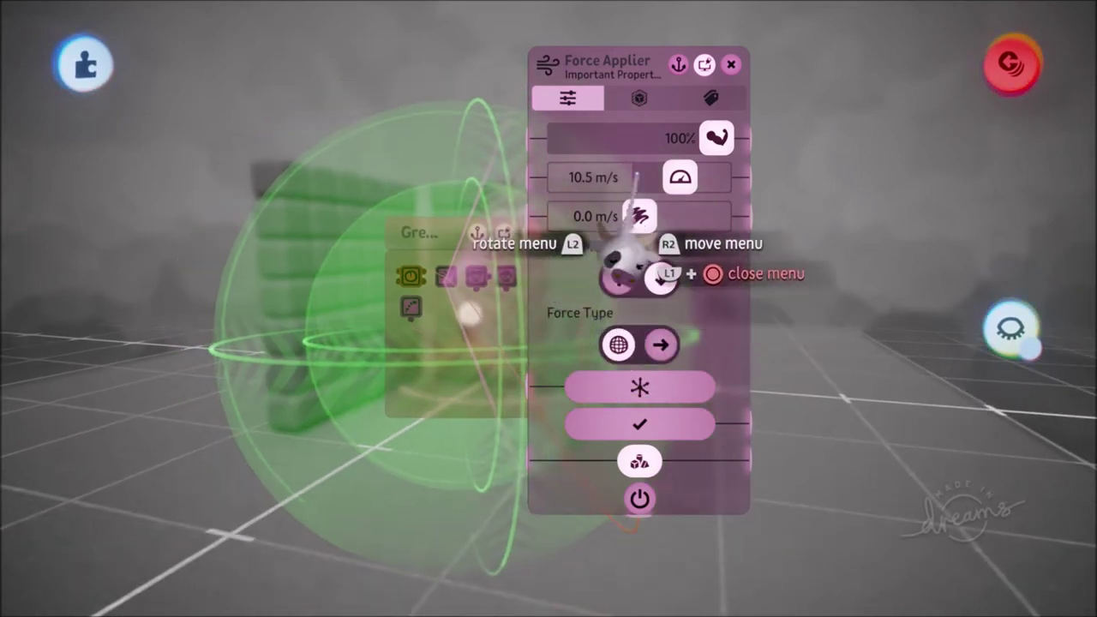
left_click(638, 97)
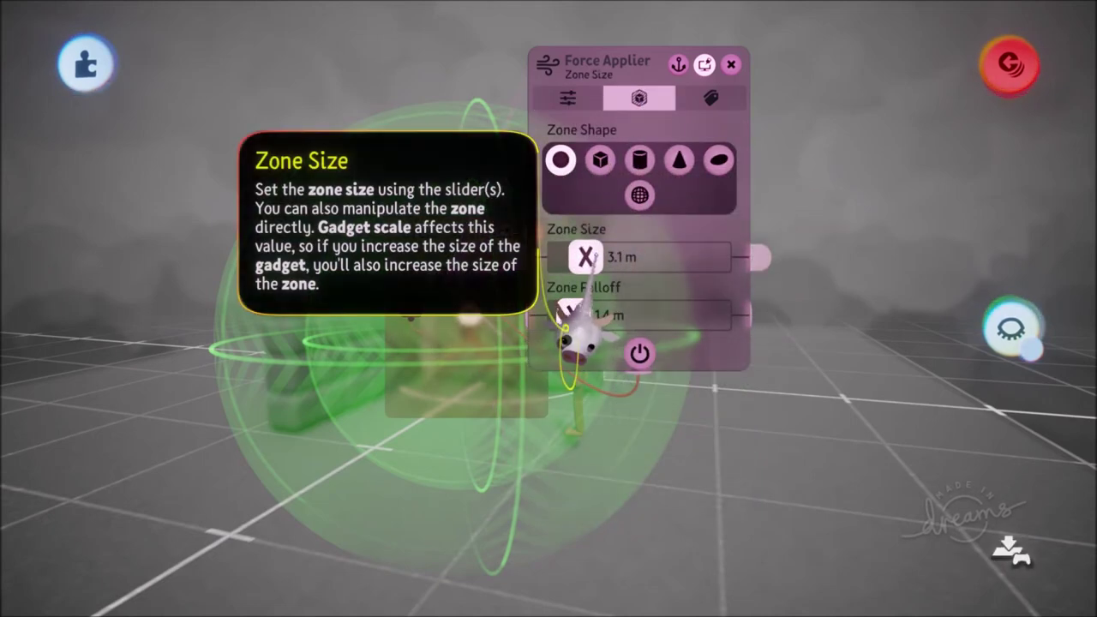
left_click_drag(585, 257, 603, 257)
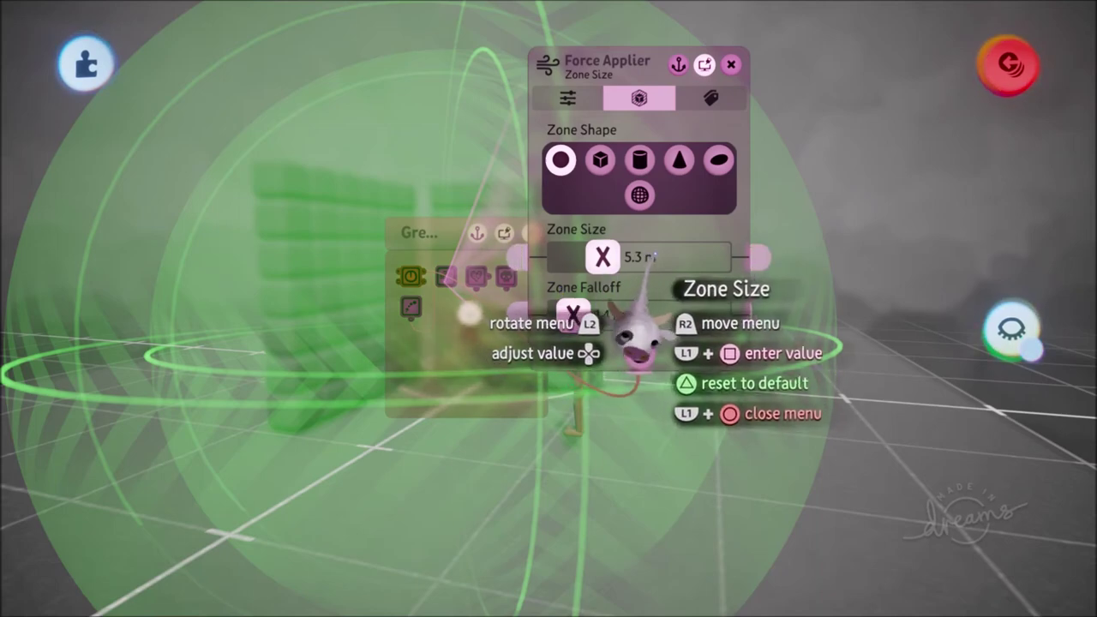
mouse_move(633, 341)
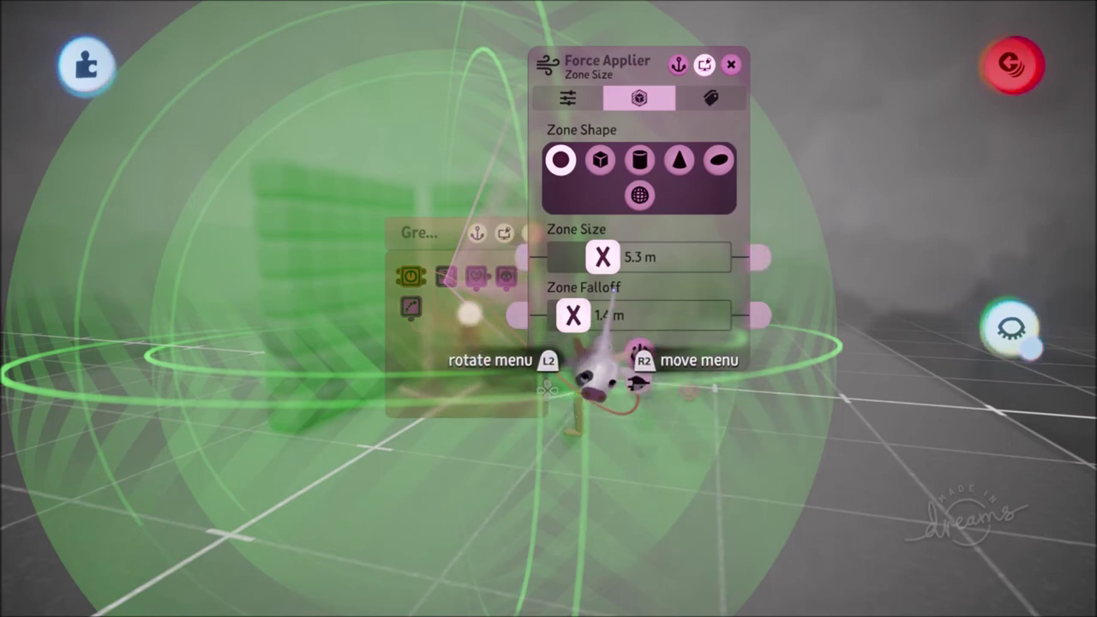
key("Escape")
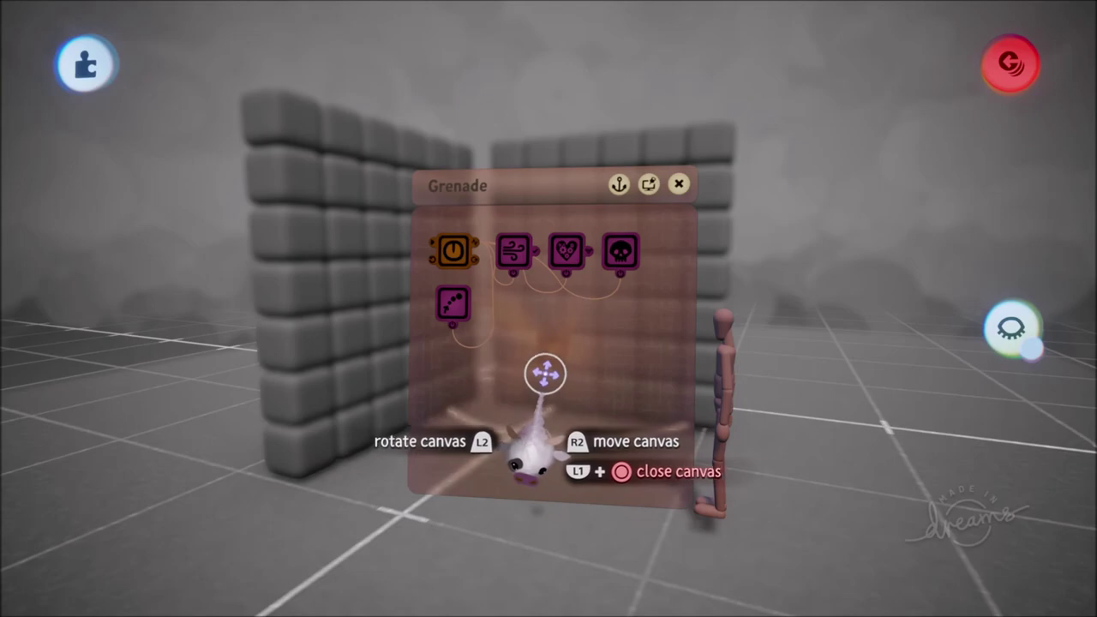
Open the new grenade's microchip and add a Fog gadget beside its Timer.
key("Escape")
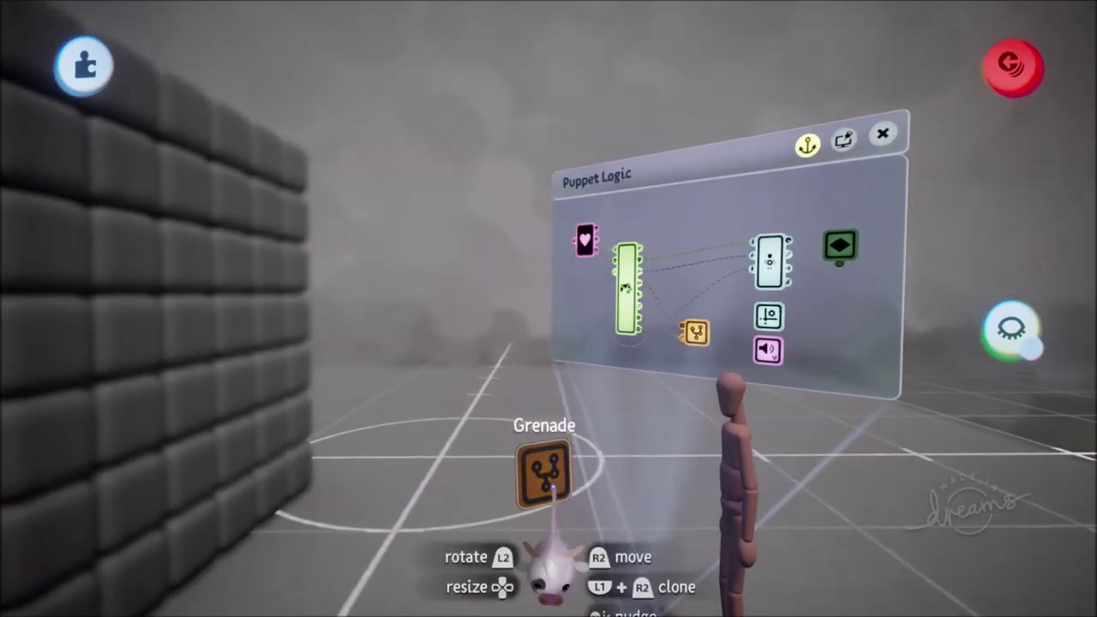
left_click(559, 481)
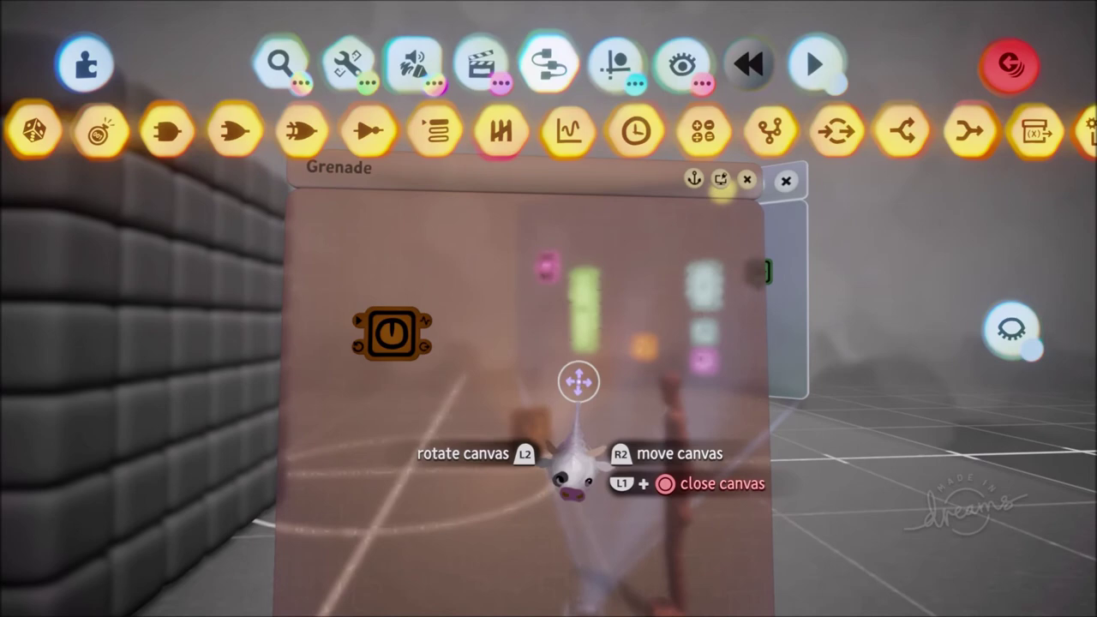
key("Escape")
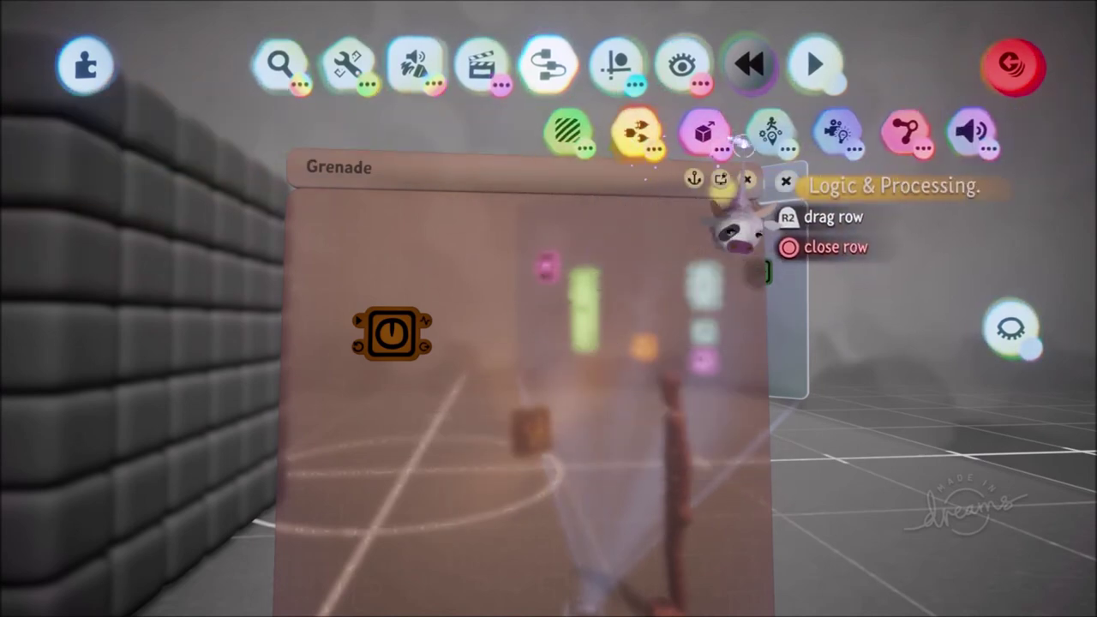
left_click(838, 133)
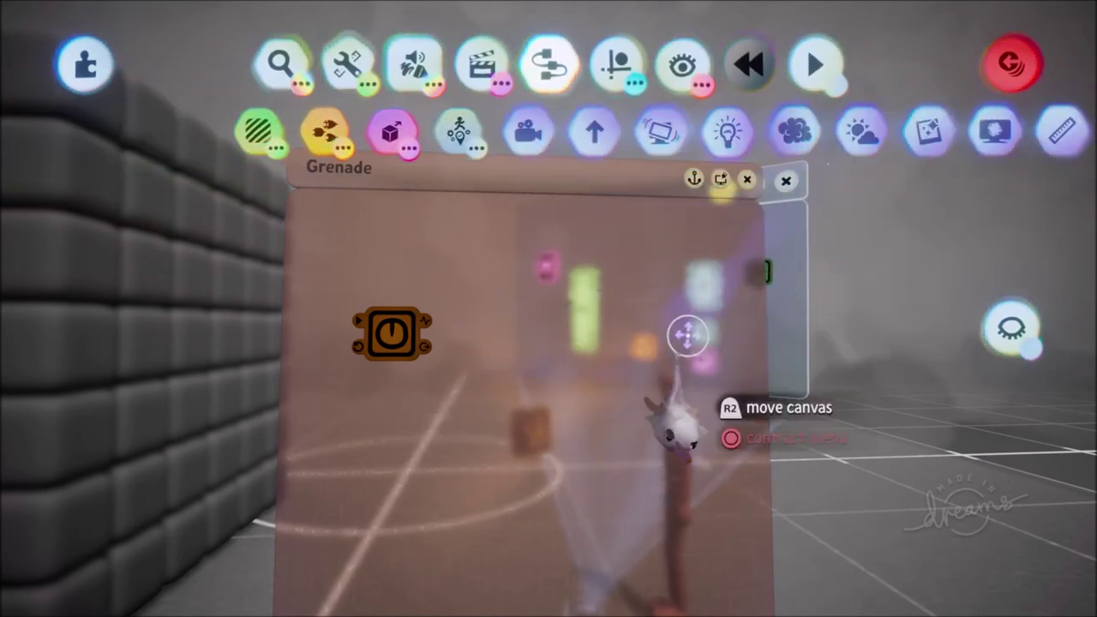
left_click(742, 130)
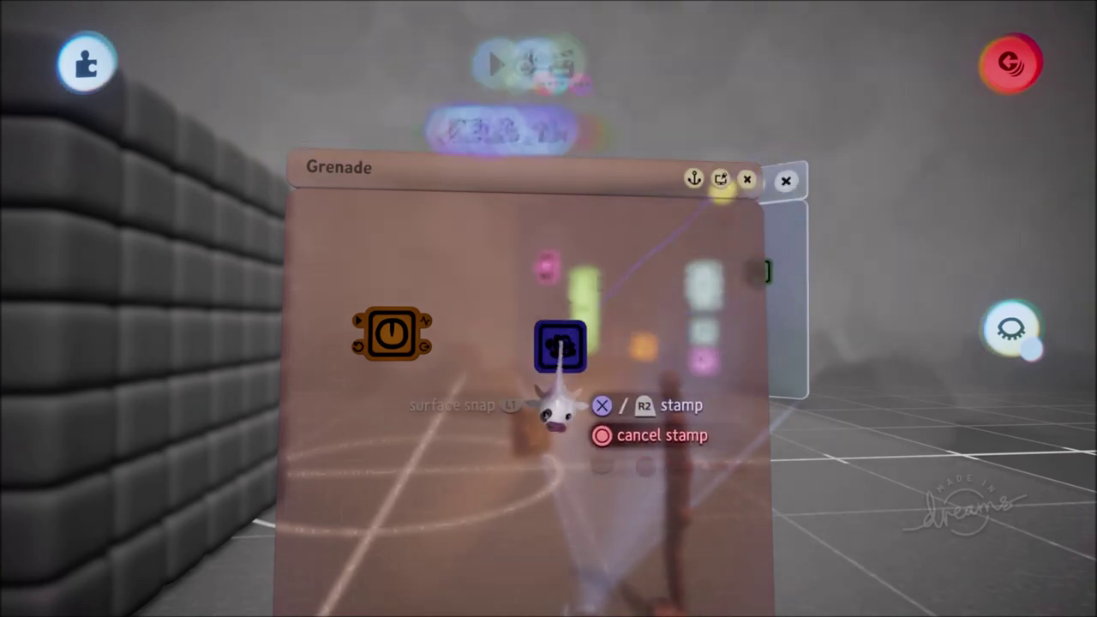
left_click(539, 401)
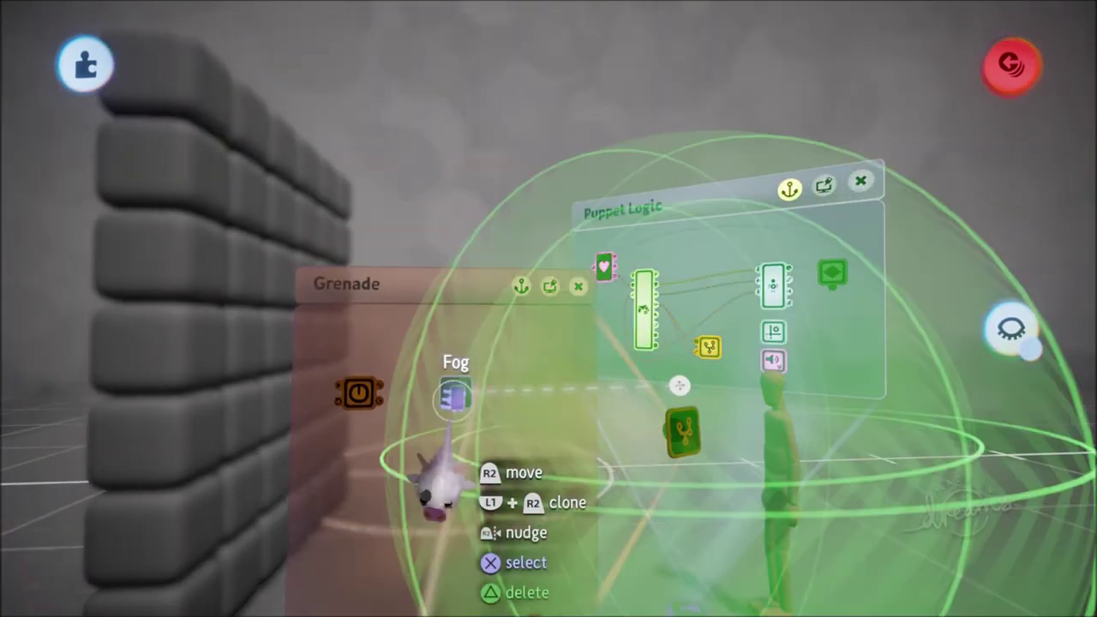
Set the Fog's Density and Noise Strength to 100%, and the two noise settings that follow to 20.4 and 100%.
left_click(454, 392)
left_click_drag(568, 420, 339, 433)
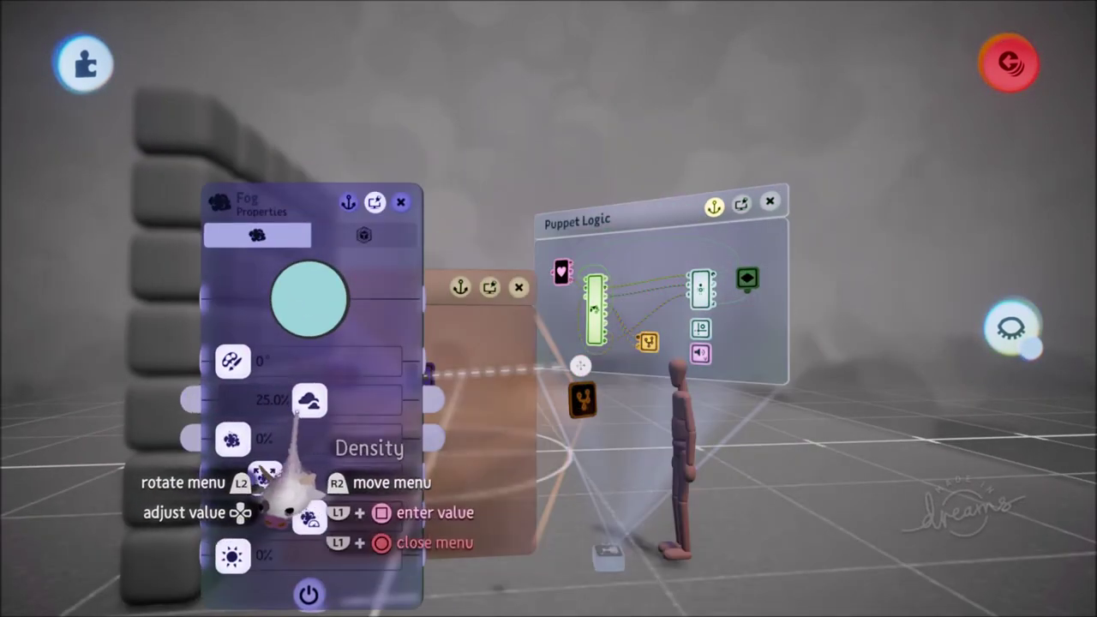
left_click_drag(310, 400, 1088, 372)
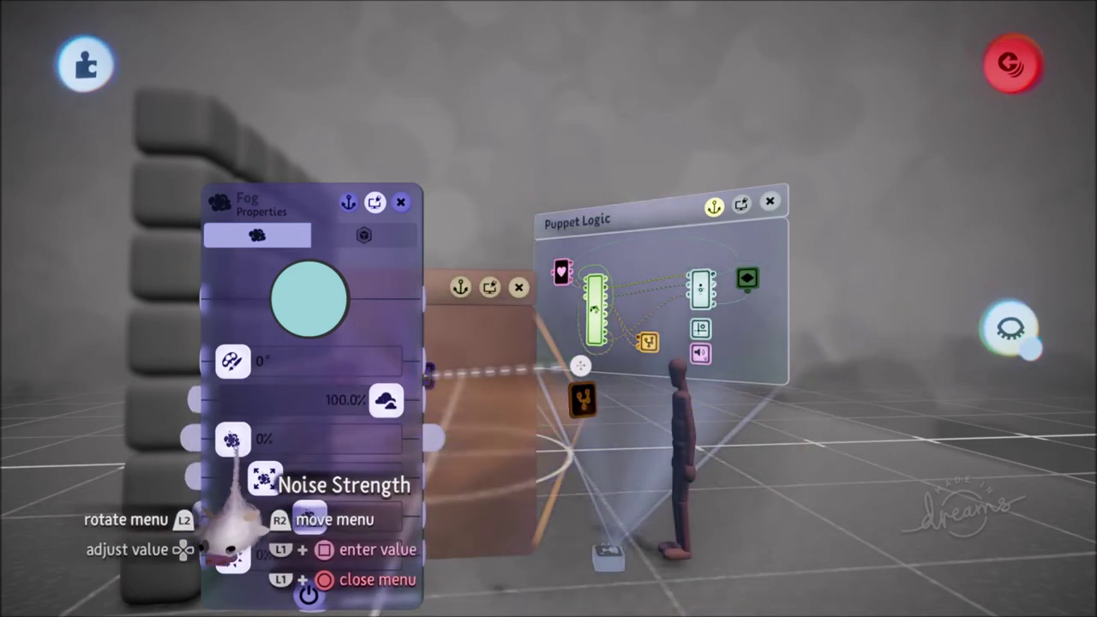
left_click_drag(233, 439, 380, 440)
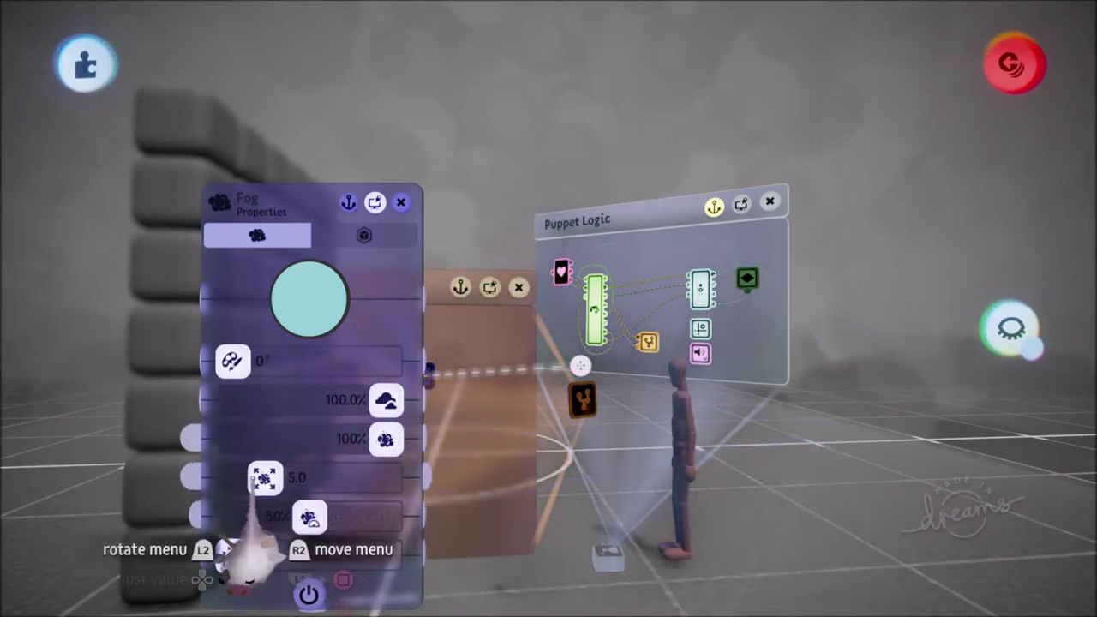
left_click_drag(265, 478, 308, 478)
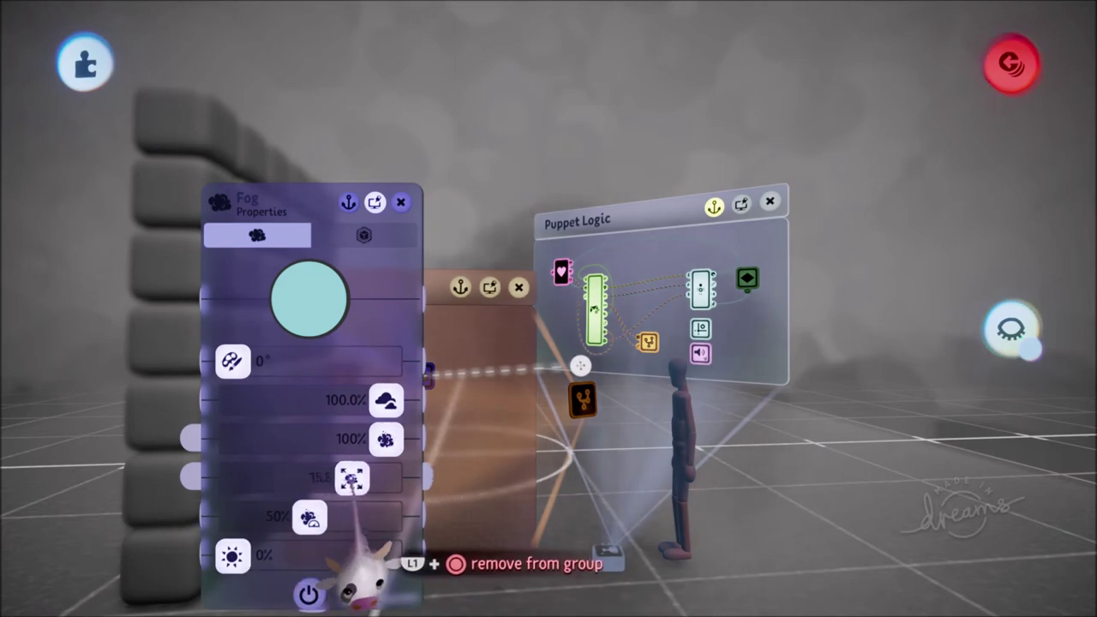
left_click_drag(314, 518, 387, 519)
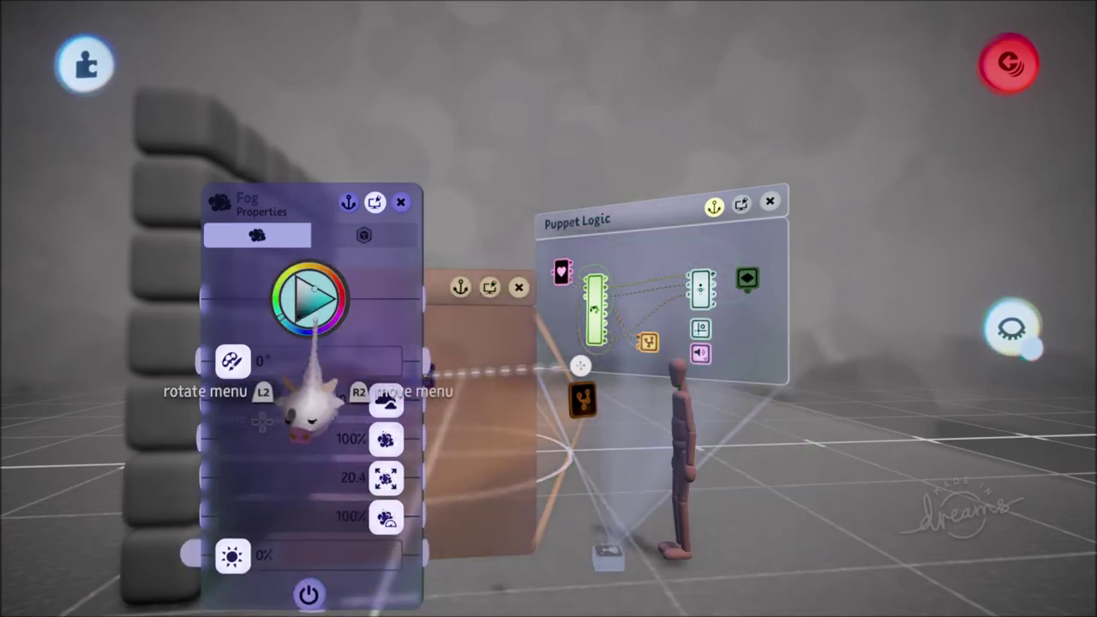
Change the Fog's colour to black and close its properties.
left_click(307, 313)
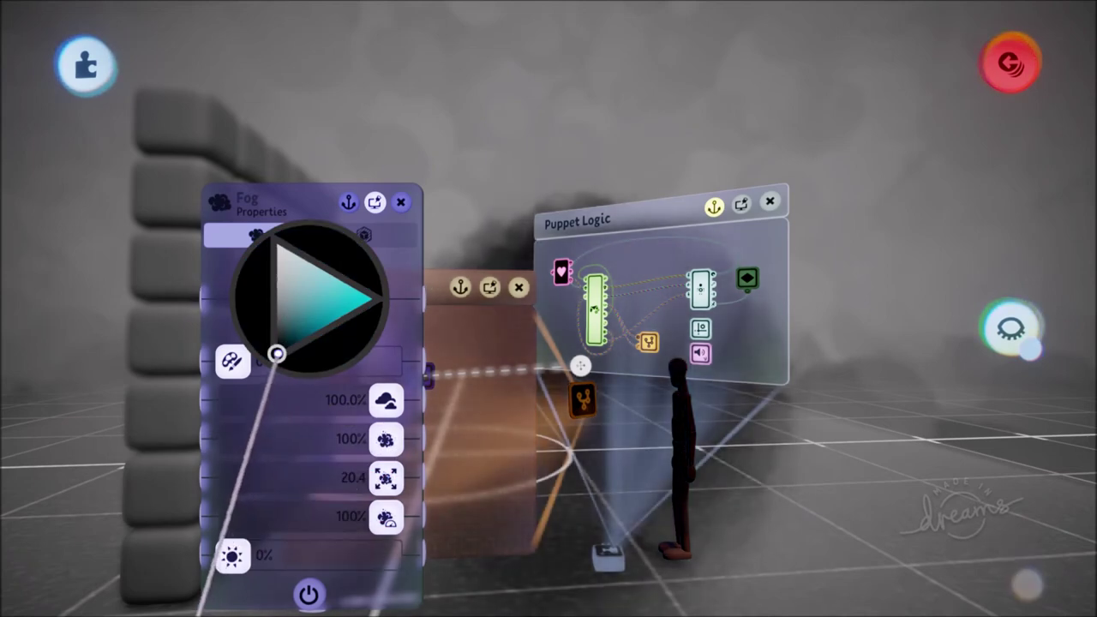
left_click(276, 353)
scroll(311, 504, "up", 3)
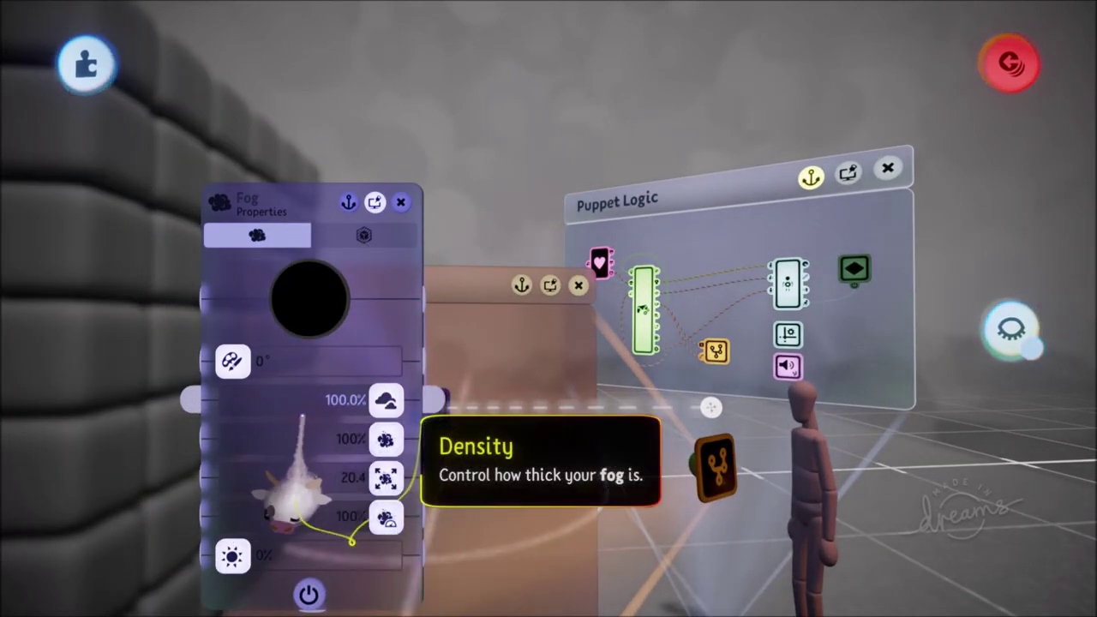
key("Escape")
Adjust the Fog's effect zone around the grenade and close its properties.
scroll(302, 417, "down", 2)
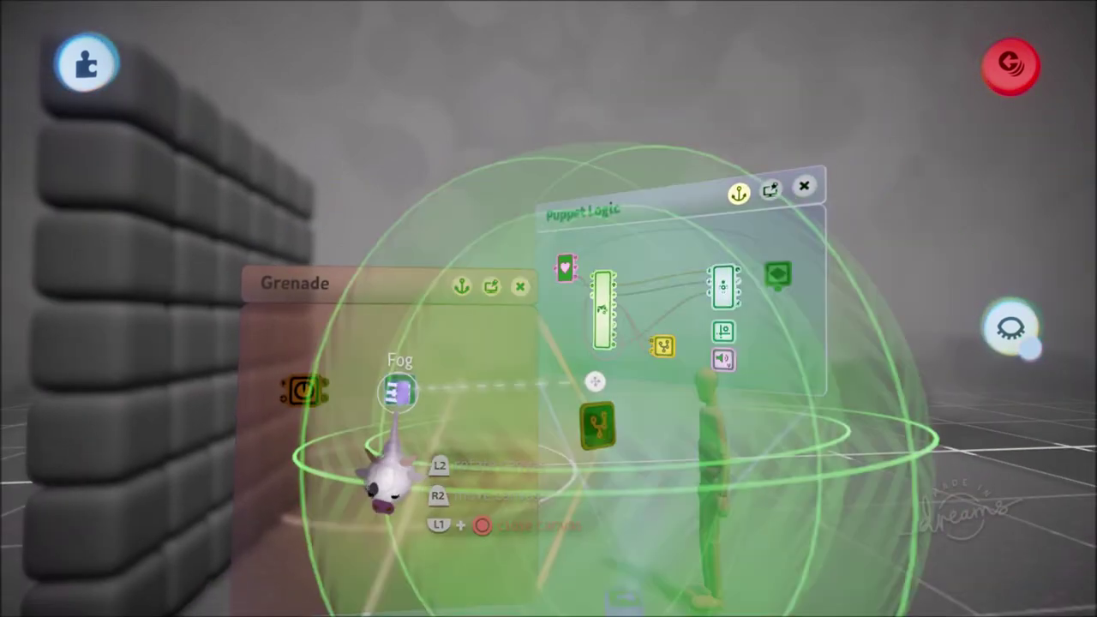
left_click(399, 391)
left_click_drag(523, 402, 271, 431)
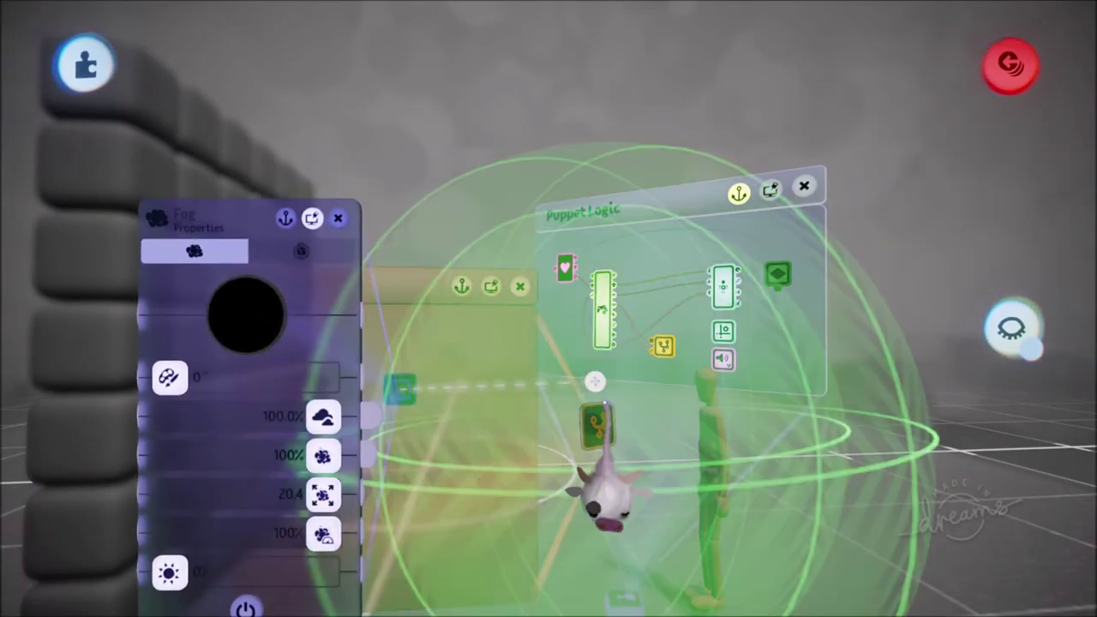
left_click_drag(596, 381, 567, 372)
key("Up")
scroll(567, 373, "down", 5)
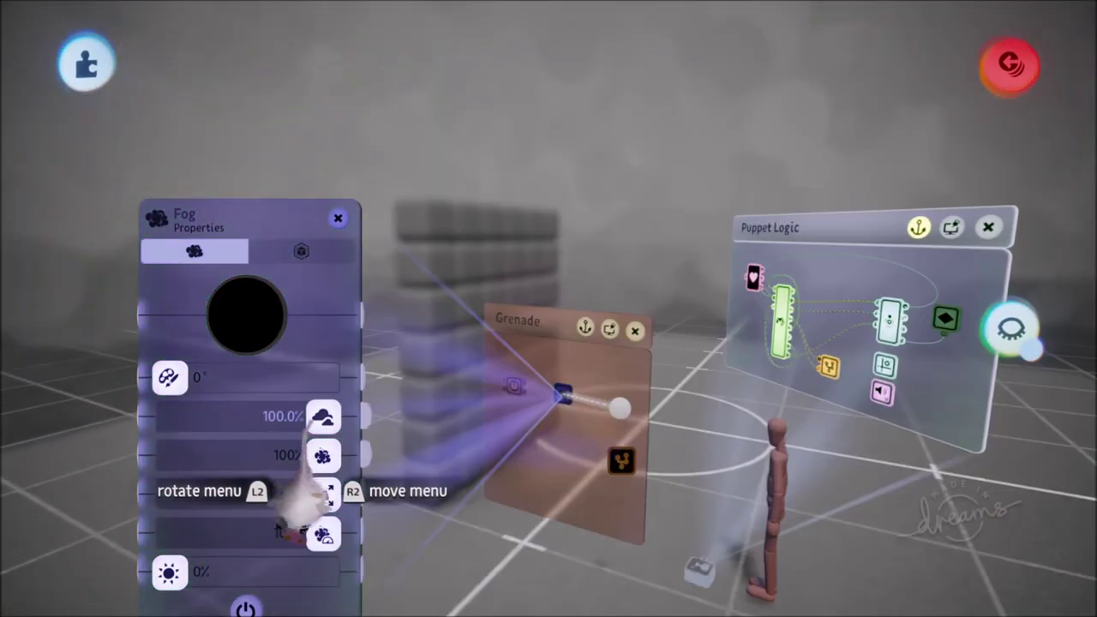
key("Escape")
Wire the Timer's Timer Finished (Signal) output to the Fog's power input and close the Timer's settings.
scroll(428, 514, "up", 8)
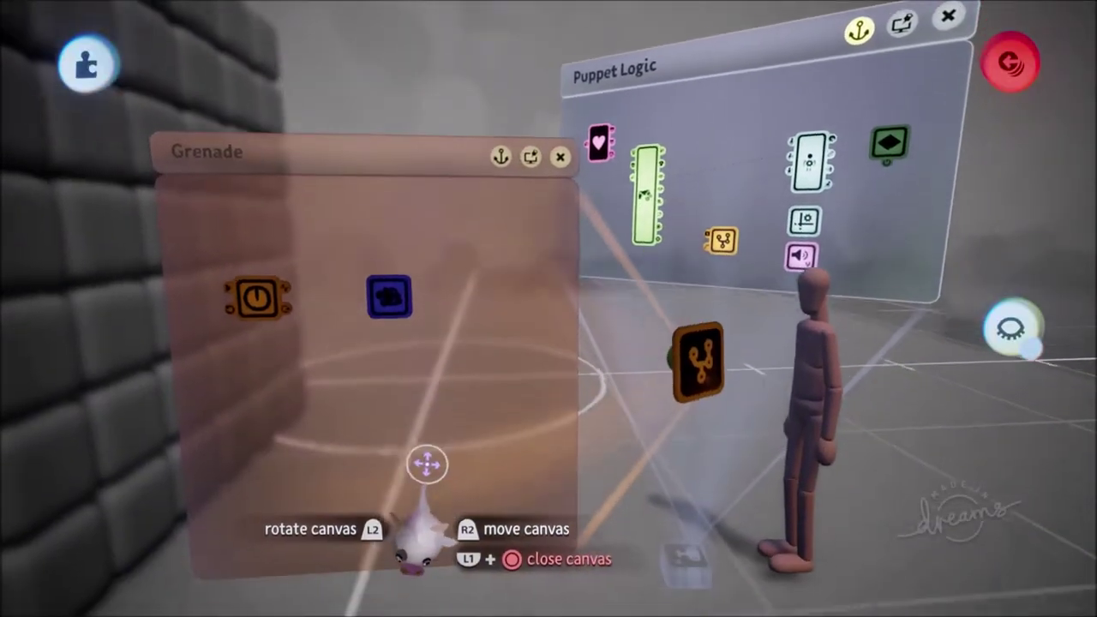
scroll(463, 403, "down", 4)
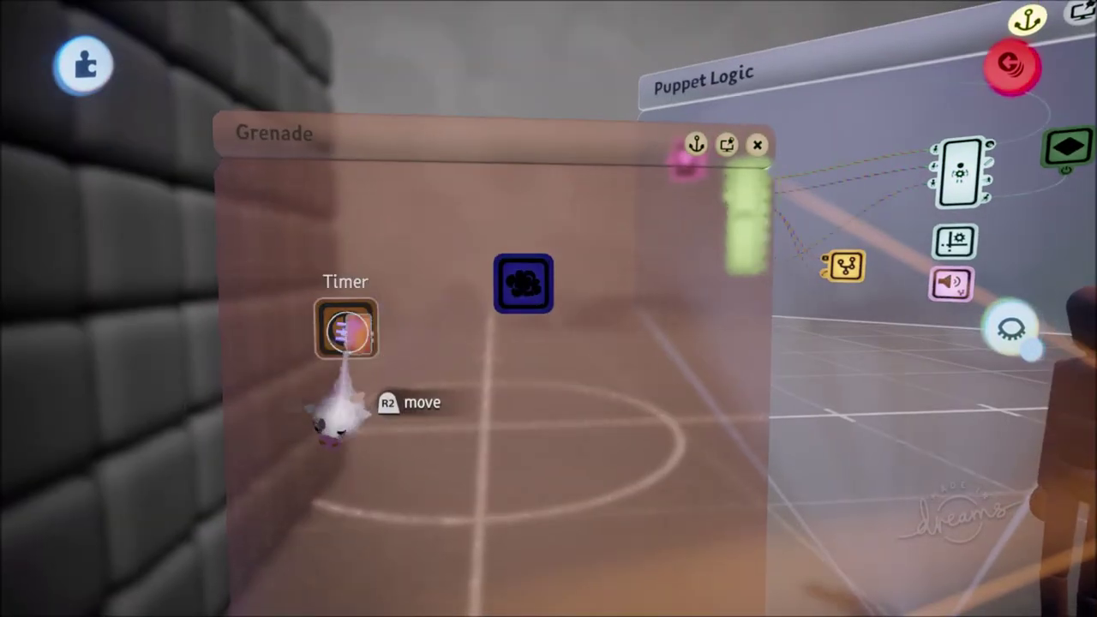
left_click(345, 330)
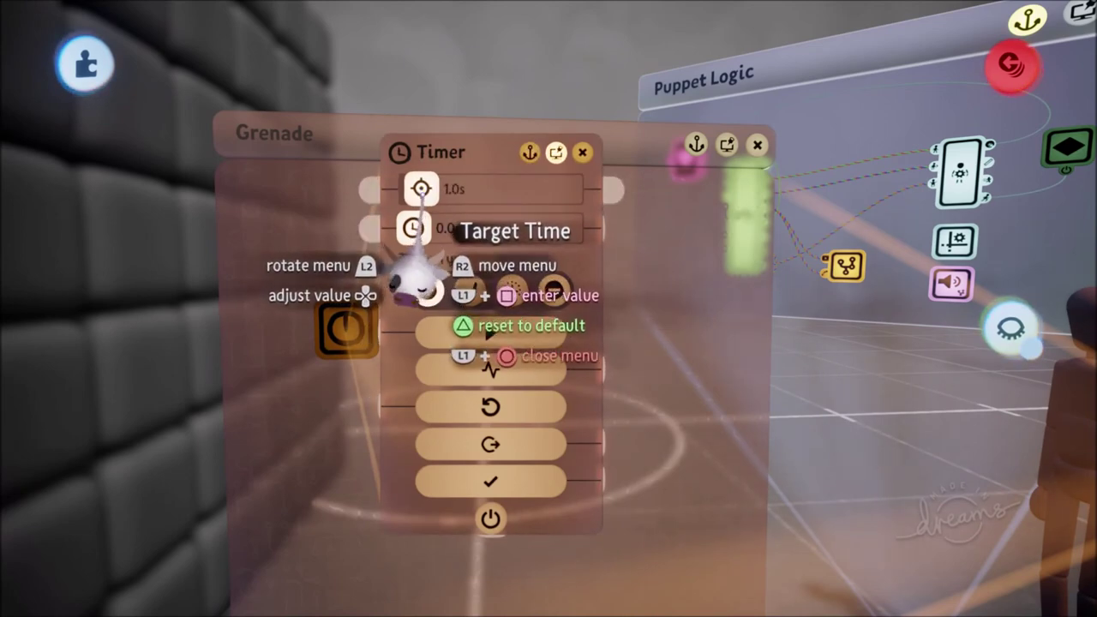
key("Escape")
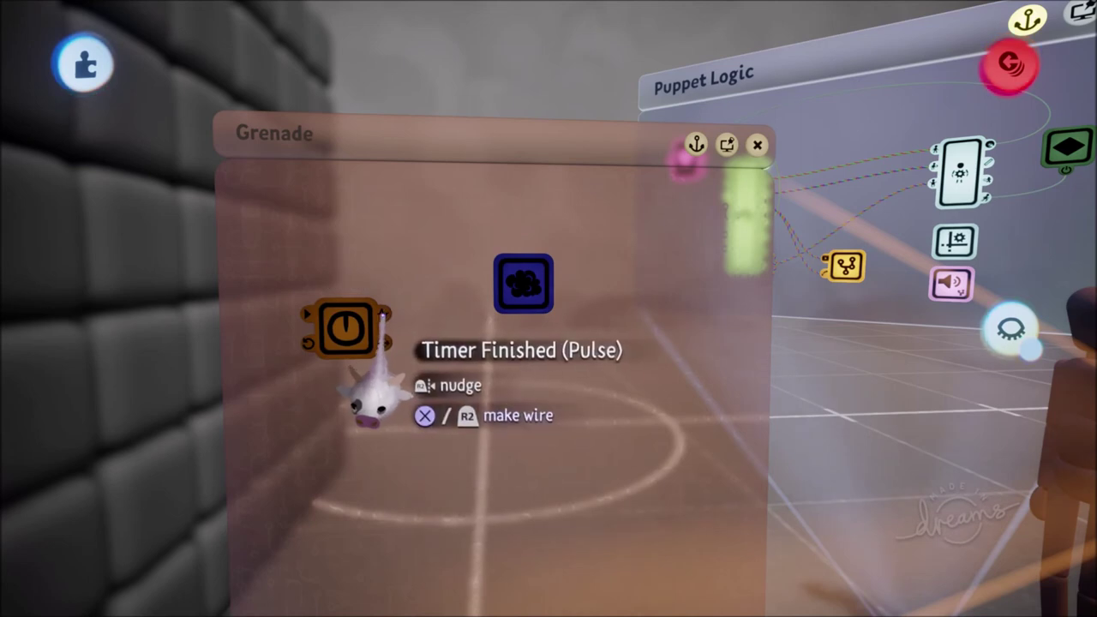
left_click(376, 326)
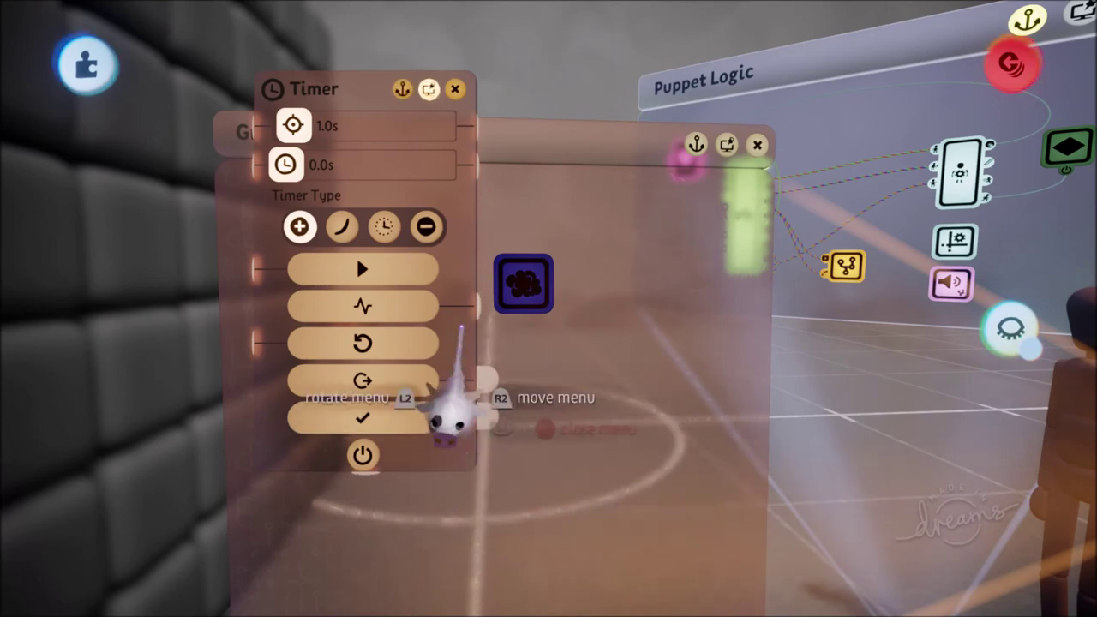
mouse_move(481, 310)
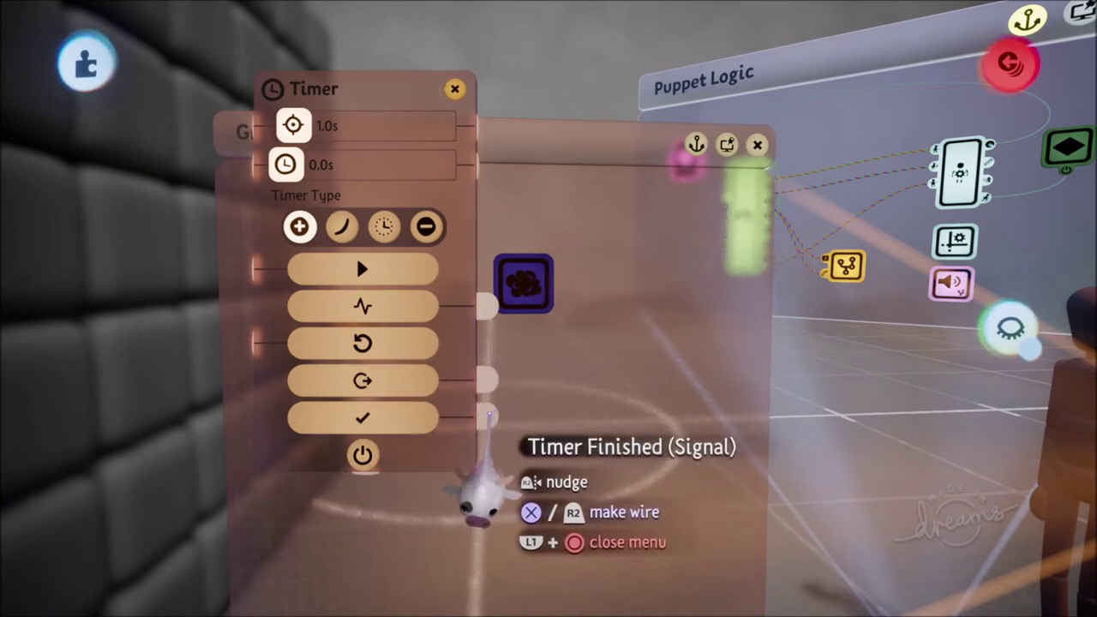
mouse_move(486, 416)
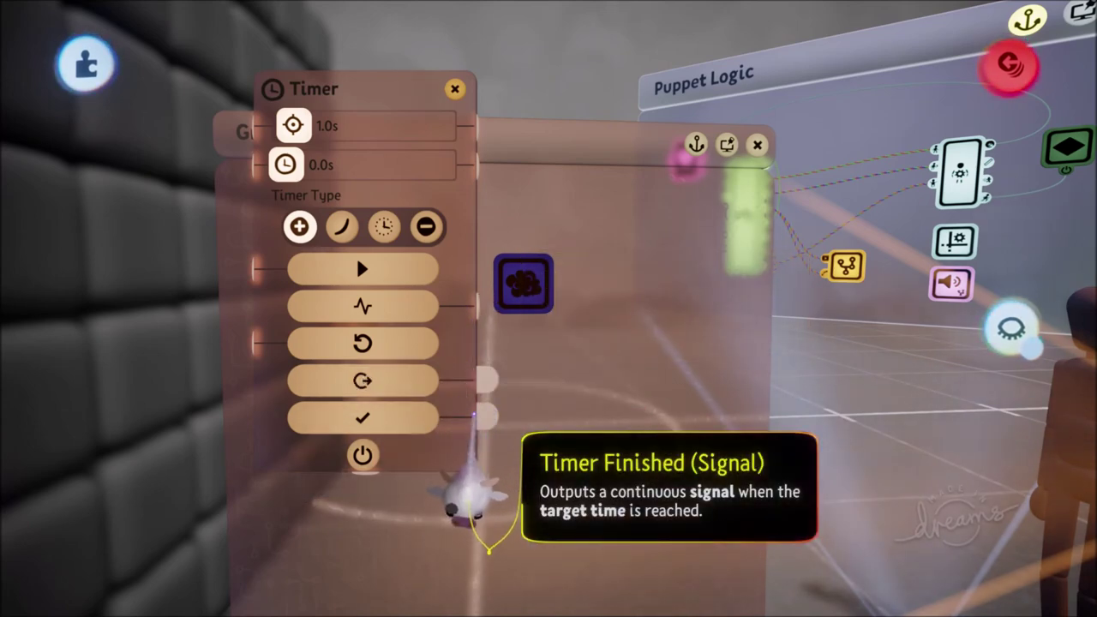
left_click_drag(452, 420, 522, 318)
key("Escape")
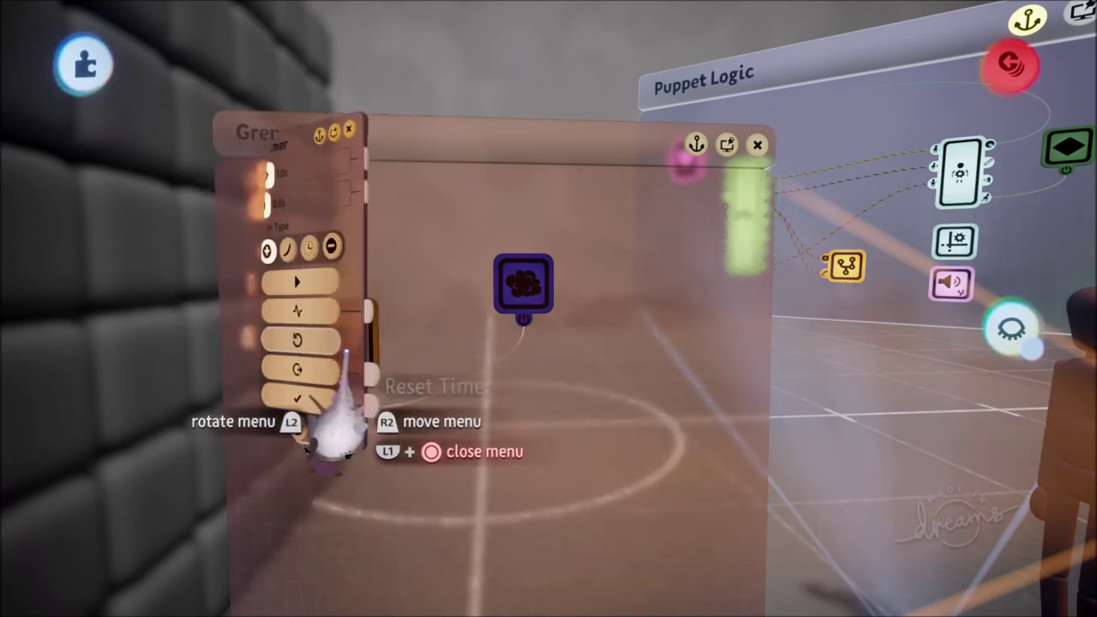
Add a second Timer below the Fog gadget in the Grenade microchip and close its settings.
scroll(457, 391, "down", 5)
scroll(505, 397, "up", 5)
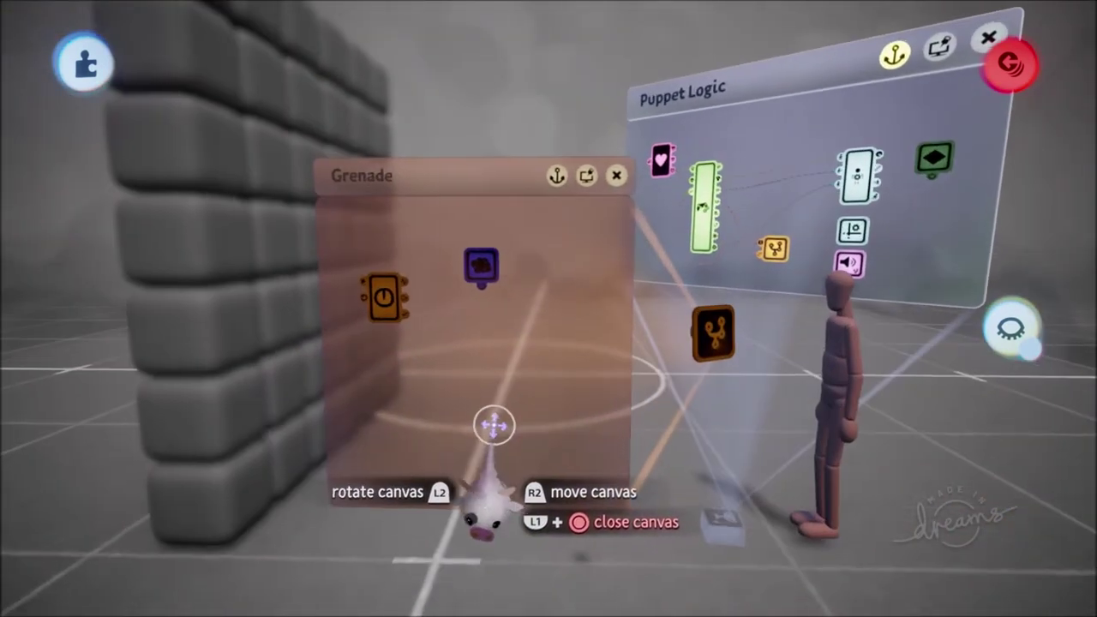
scroll(490, 379, "up", 2)
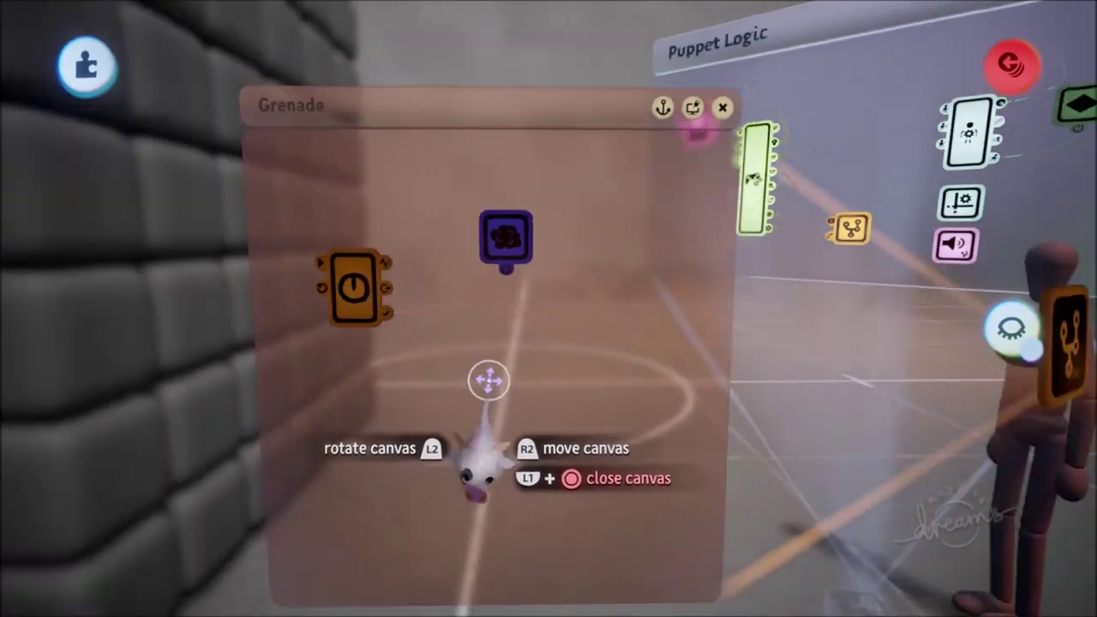
scroll(540, 316, "down", 5)
key("Tab")
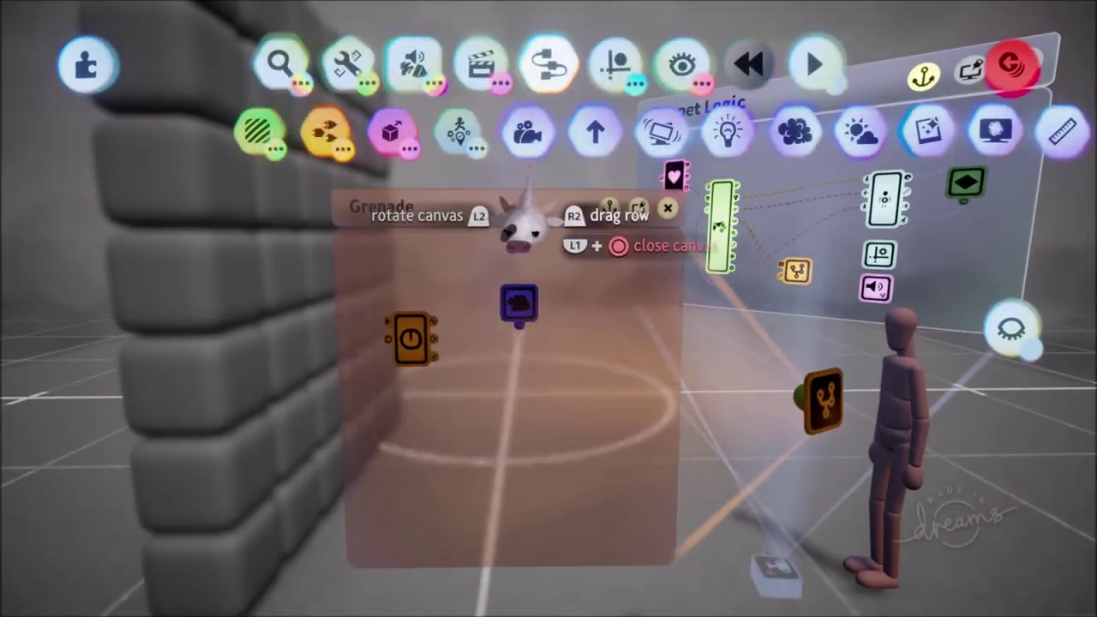
left_click(340, 133)
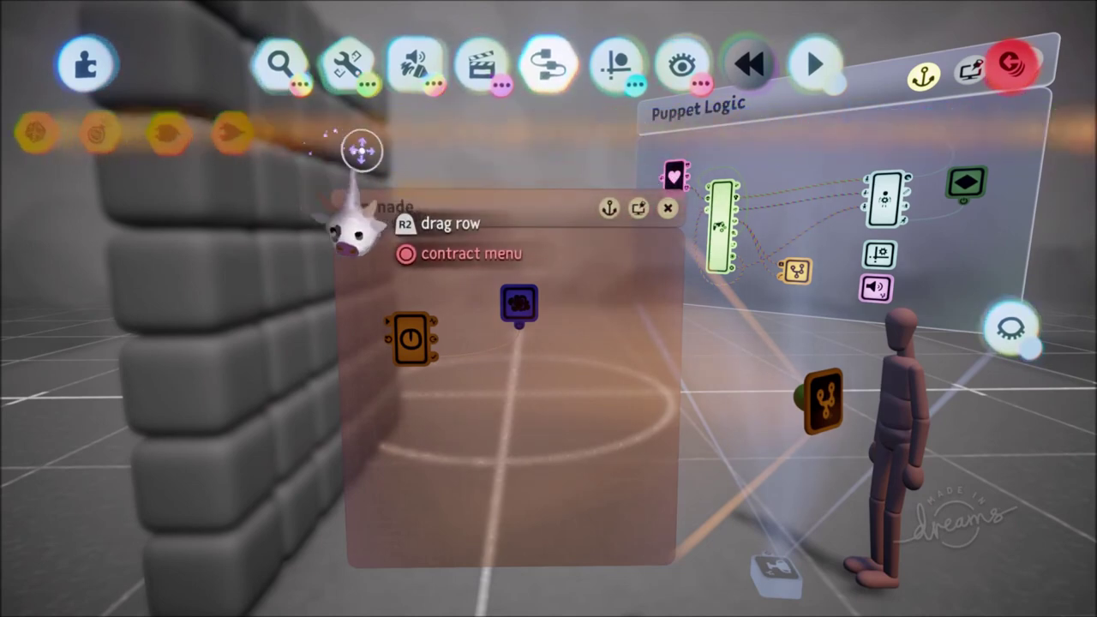
left_click(636, 134)
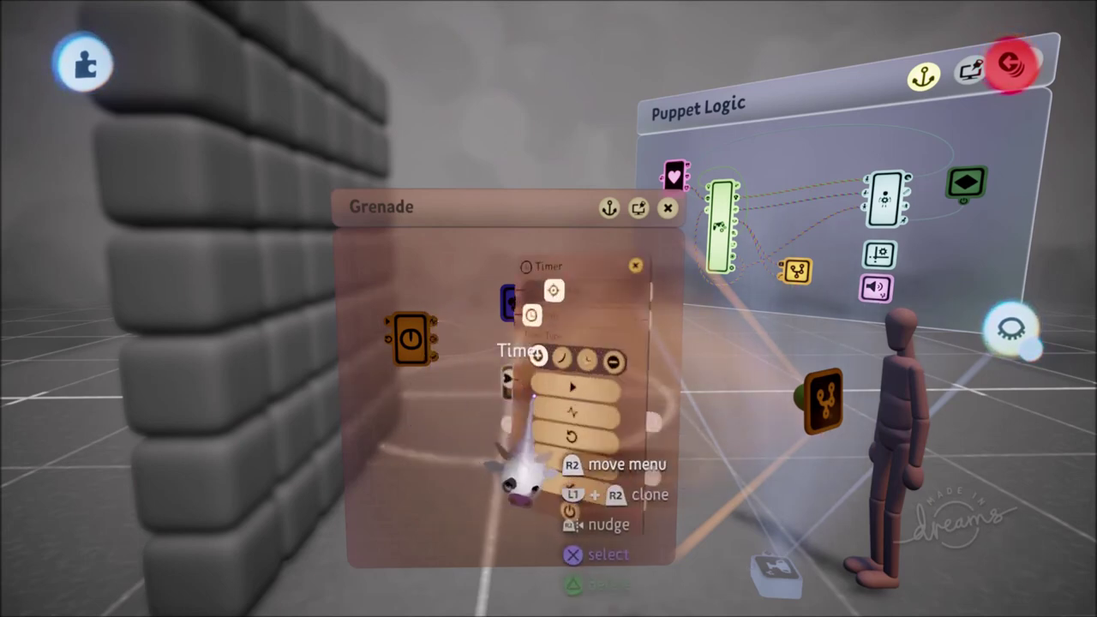
key("Escape")
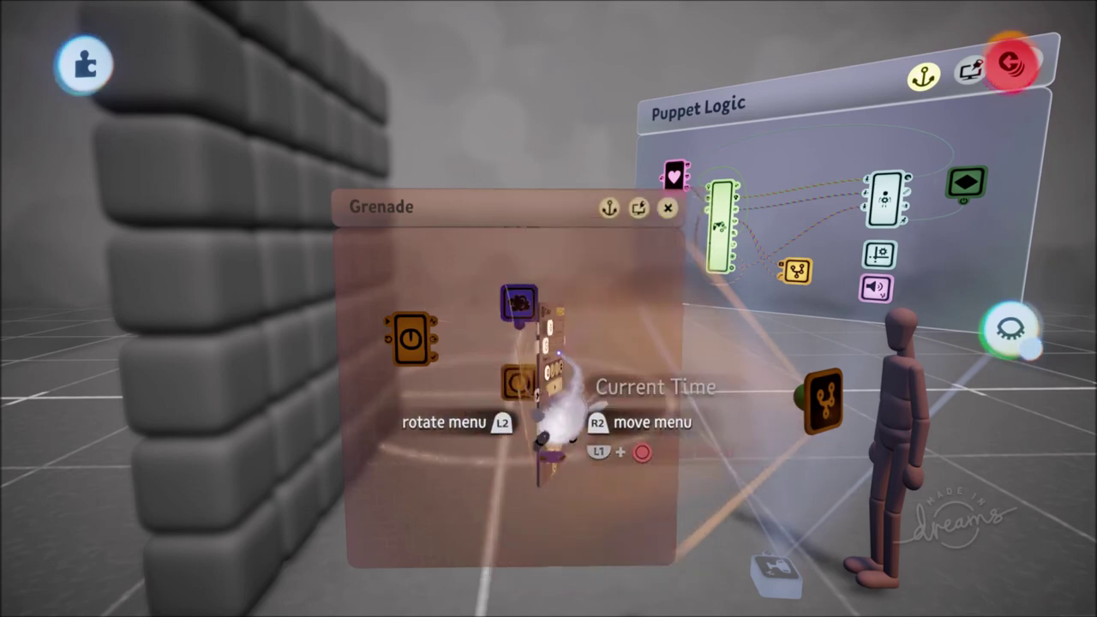
key("Escape")
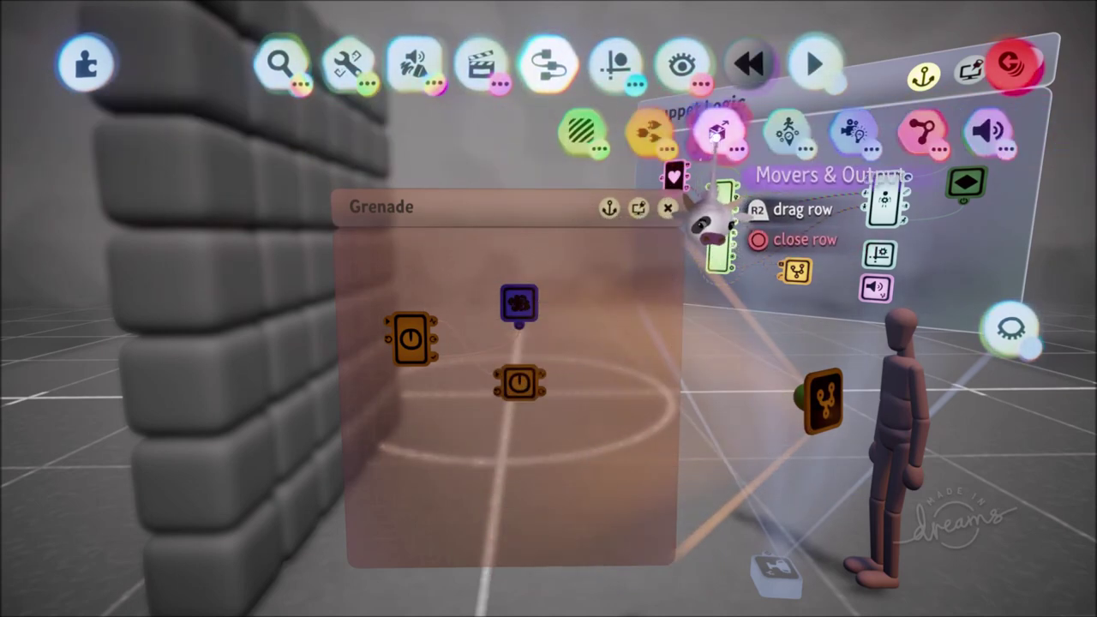
Add a Destroyer beside the second Timer and wire that Timer's finished output to the Destroyer's power input.
left_click(716, 139)
left_click(594, 132)
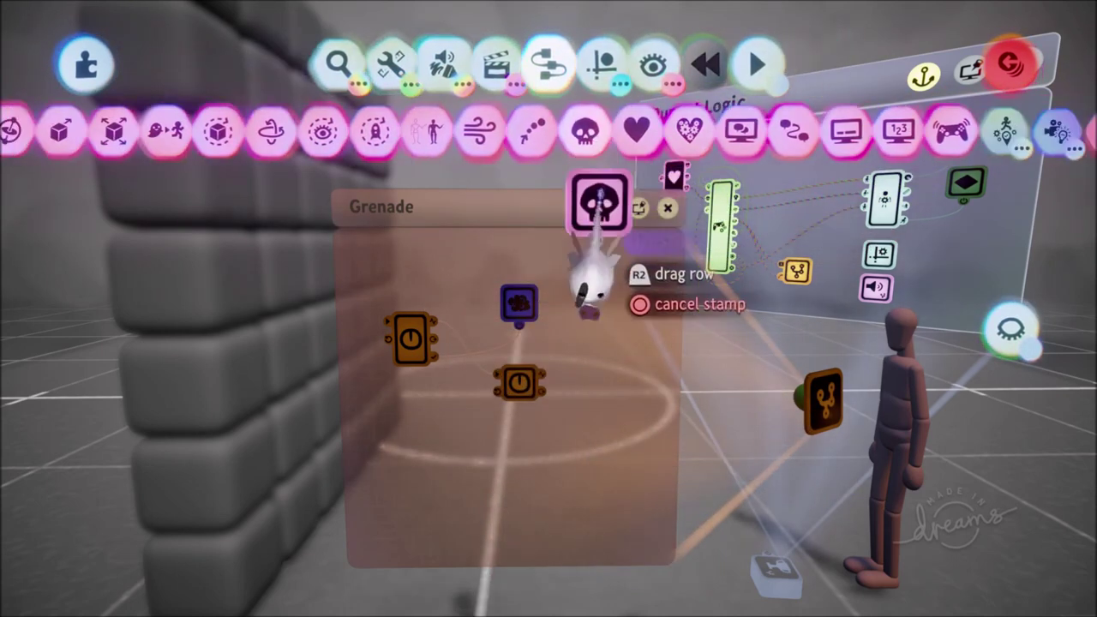
left_click(595, 404)
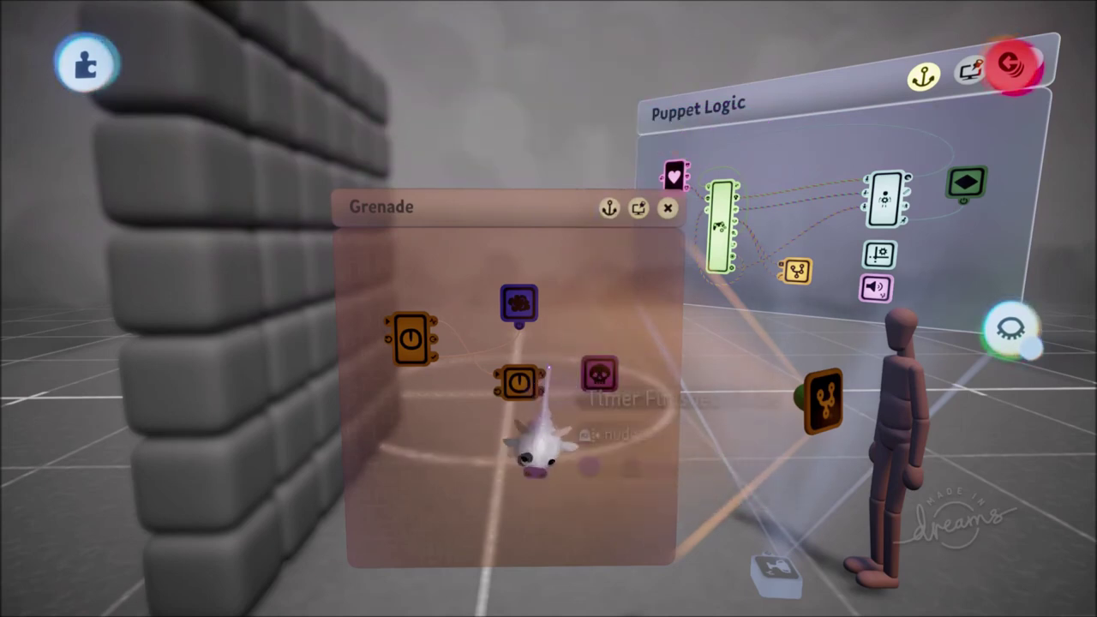
left_click(588, 405)
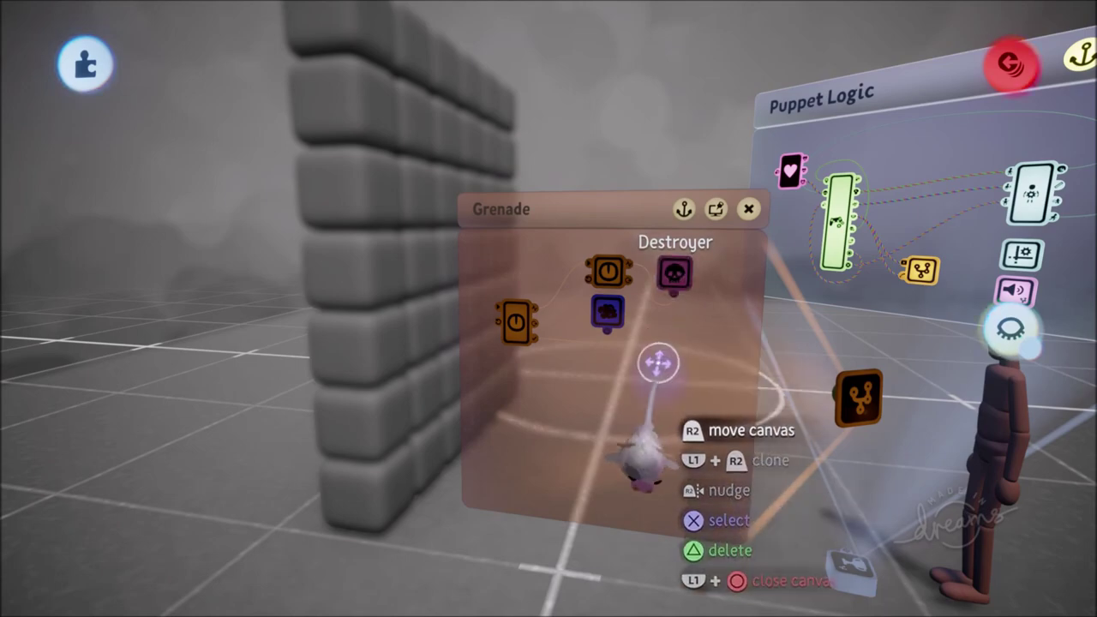
Close the Grenade microchip and play-test throwing the smoke grenade at the block wall.
key("Escape")
key("Escape")
left_click(313, 441)
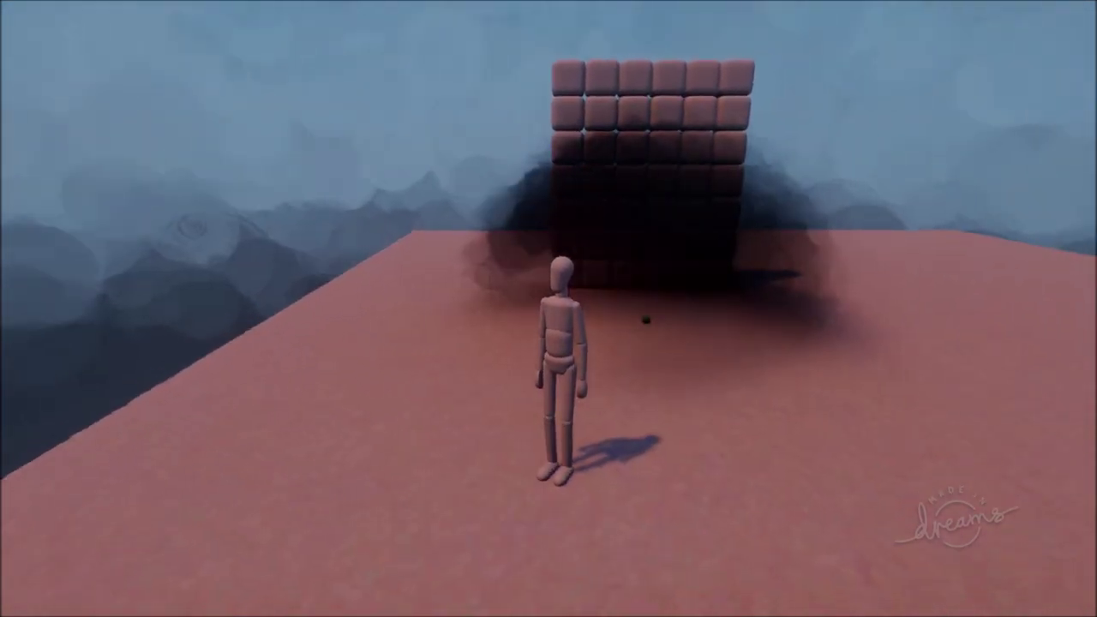
Return to edit mode, open the Grenade microchip and add a Keyframe below the Fog gadget.
key("Escape")
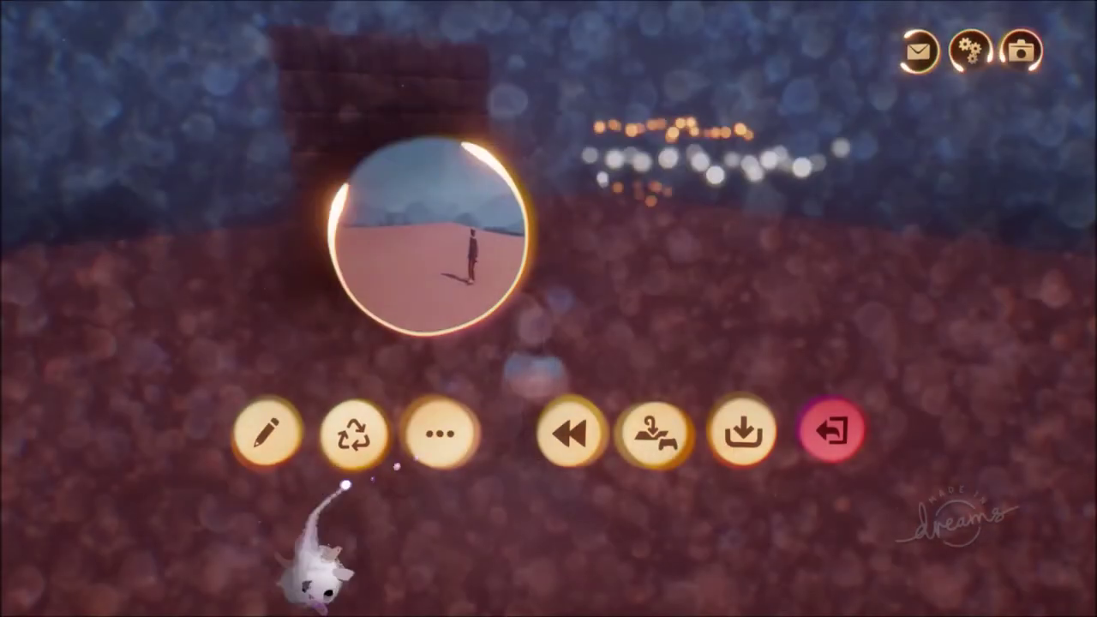
left_click(269, 436)
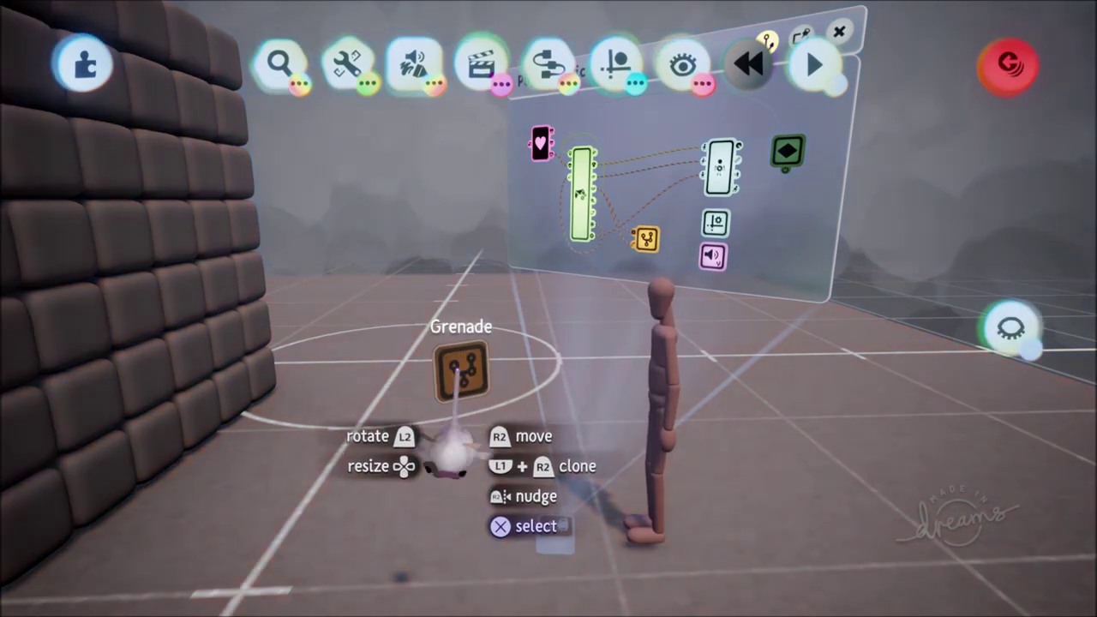
left_click(457, 368)
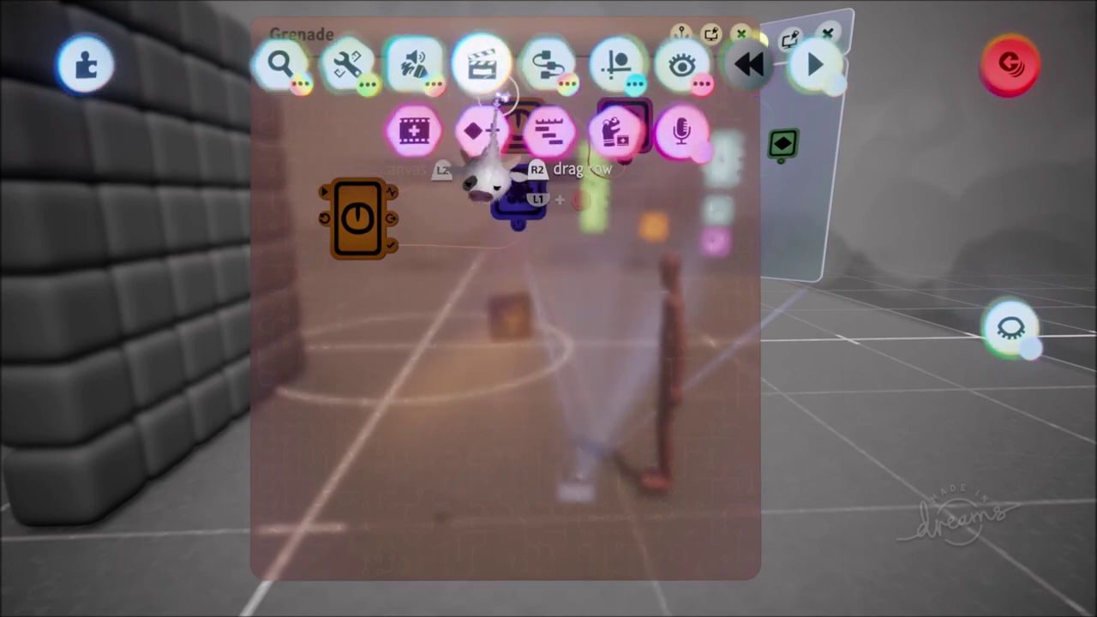
left_click(482, 131)
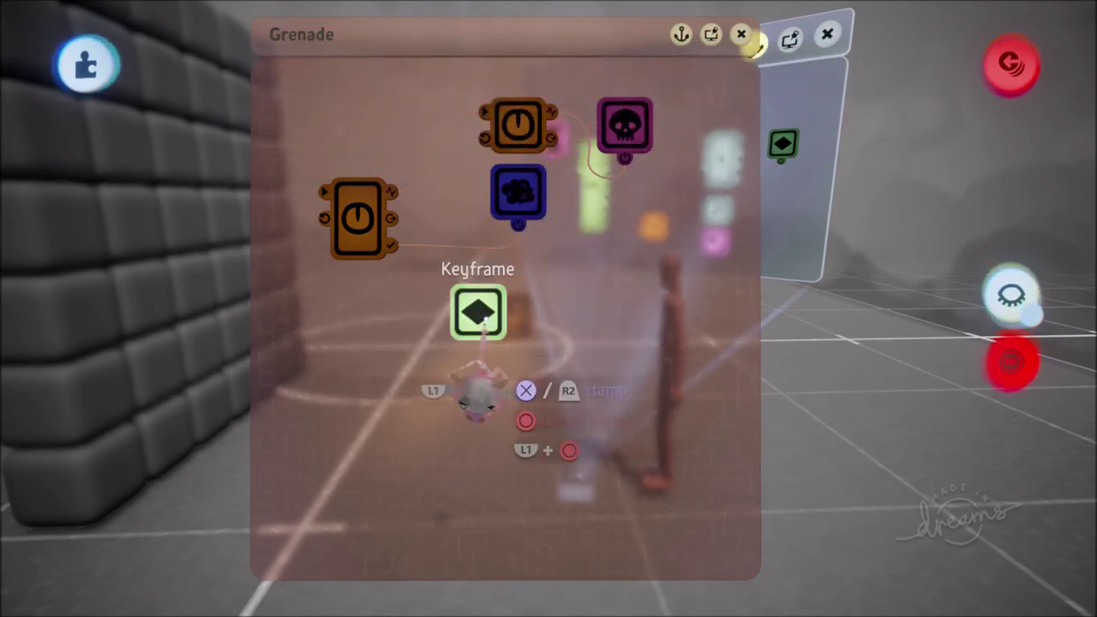
left_click(477, 396)
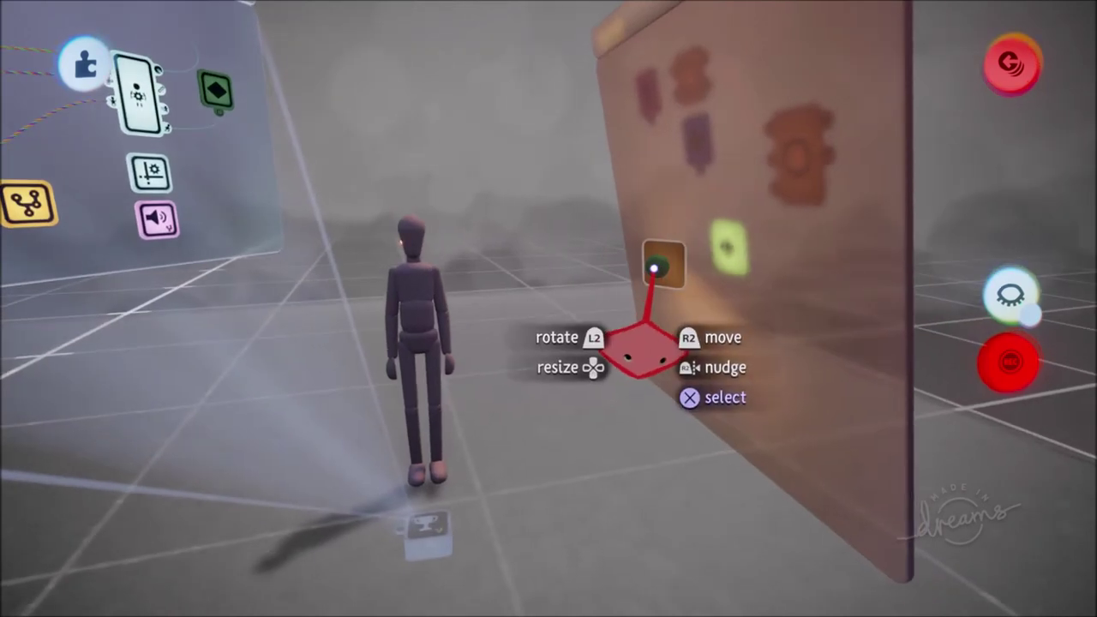
Record a change in the Keyframe that switches off the grenade sculpture's Movable physical property.
left_click(655, 267)
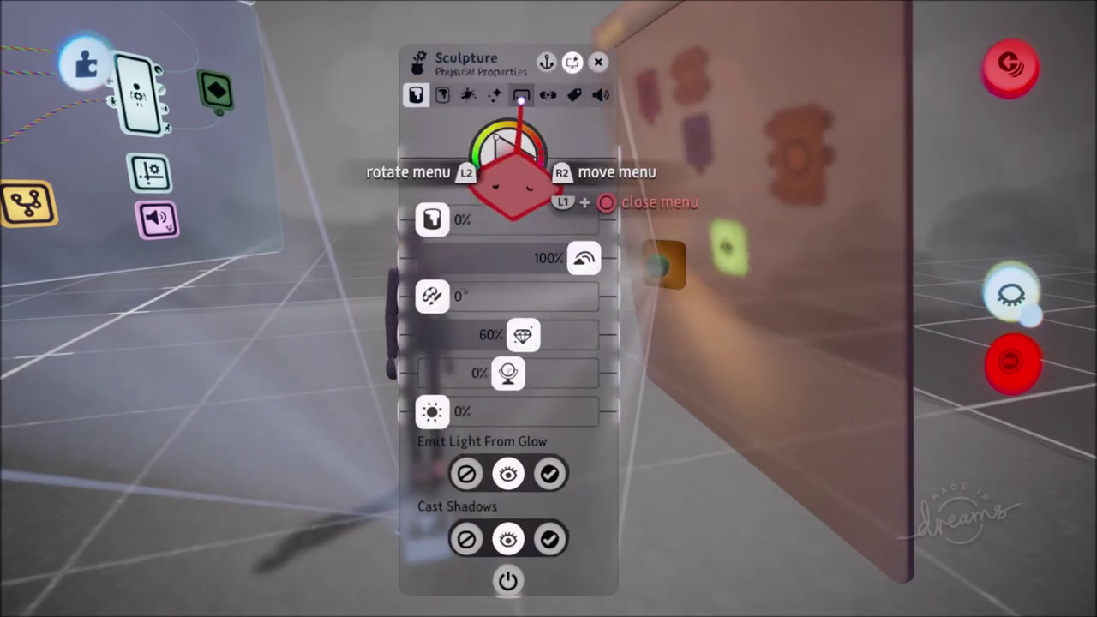
left_click(521, 96)
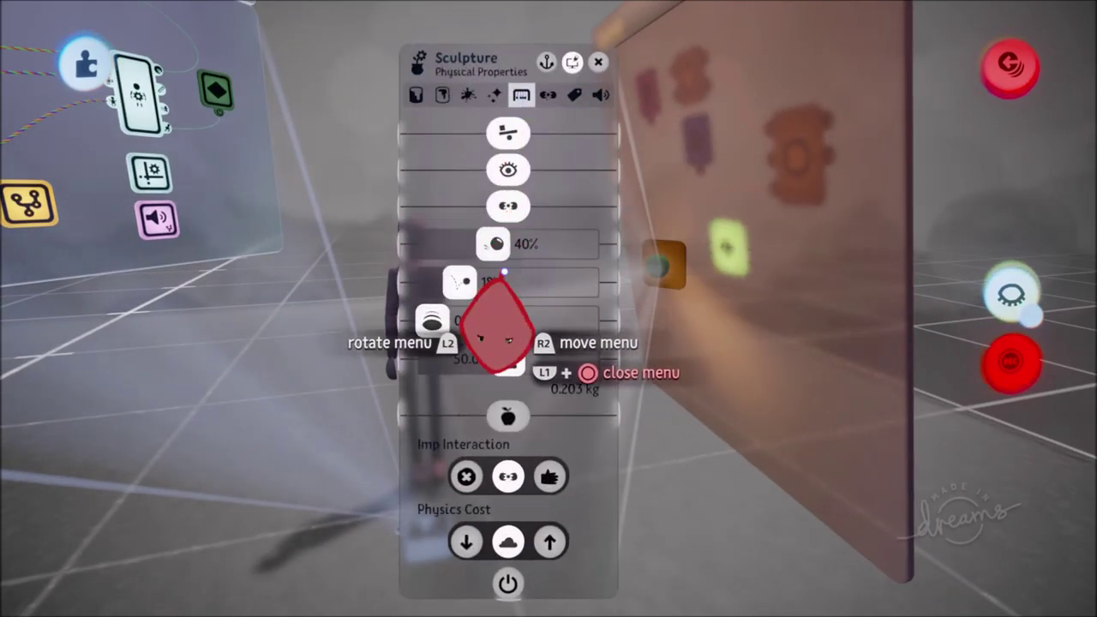
left_click(508, 133)
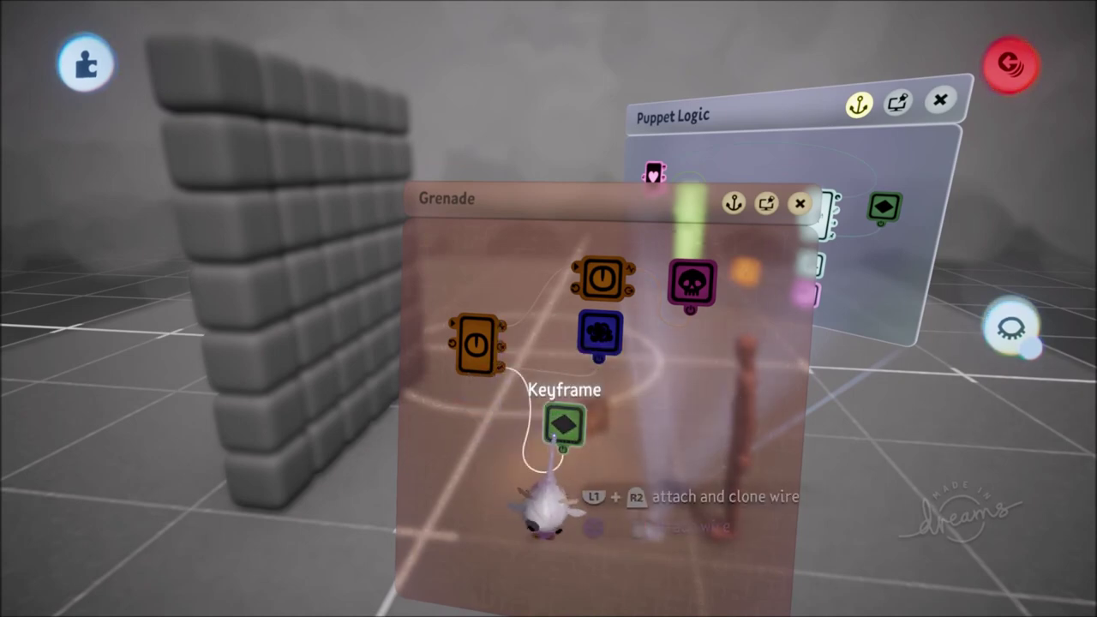
Wire the first Timer's finished output to the Keyframe's power input and play-test throwing the grenade at the block wall.
left_click(572, 419)
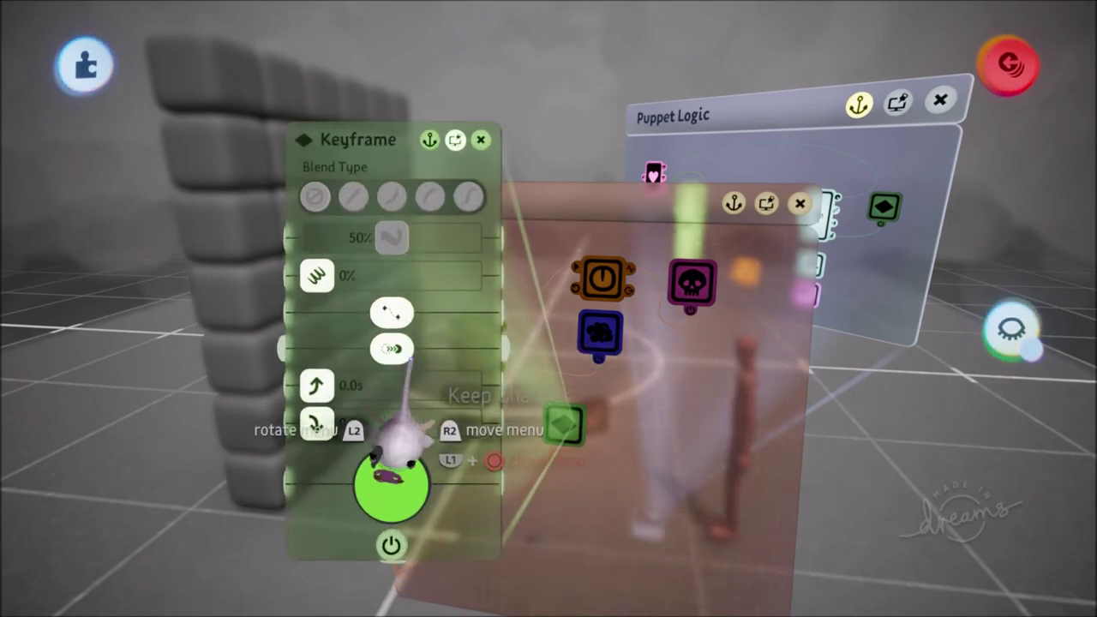
key("Escape")
key("Escape")
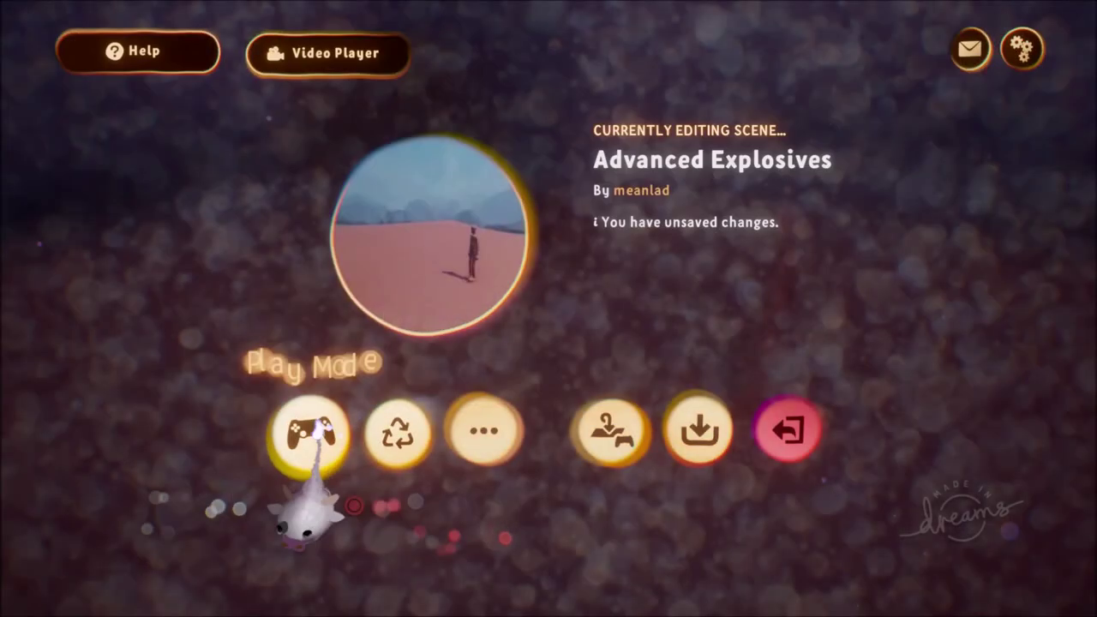
left_click(311, 429)
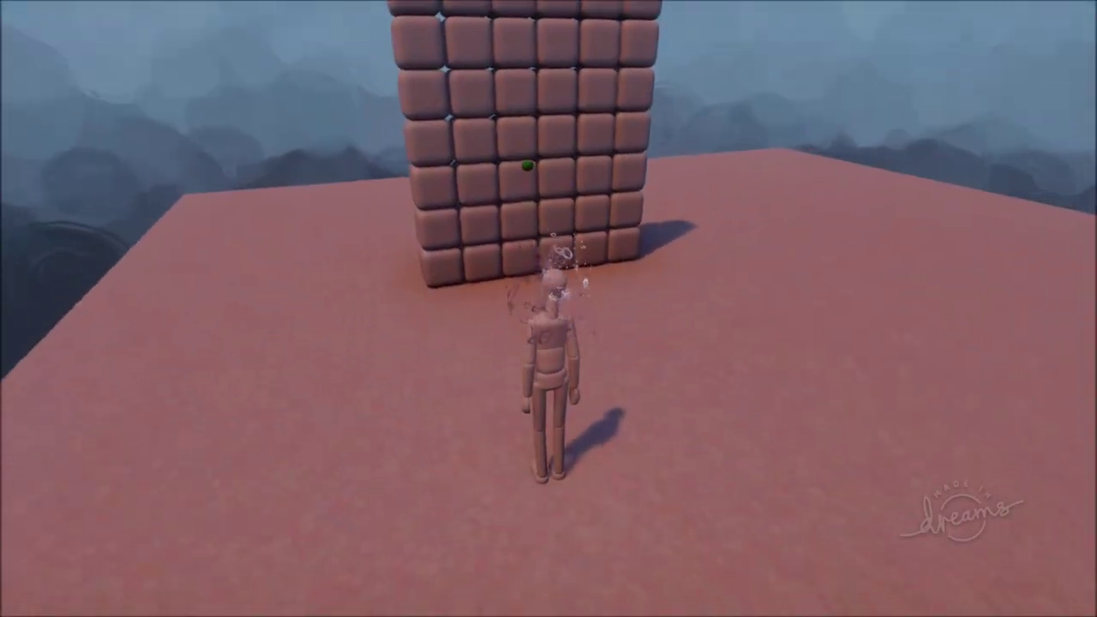